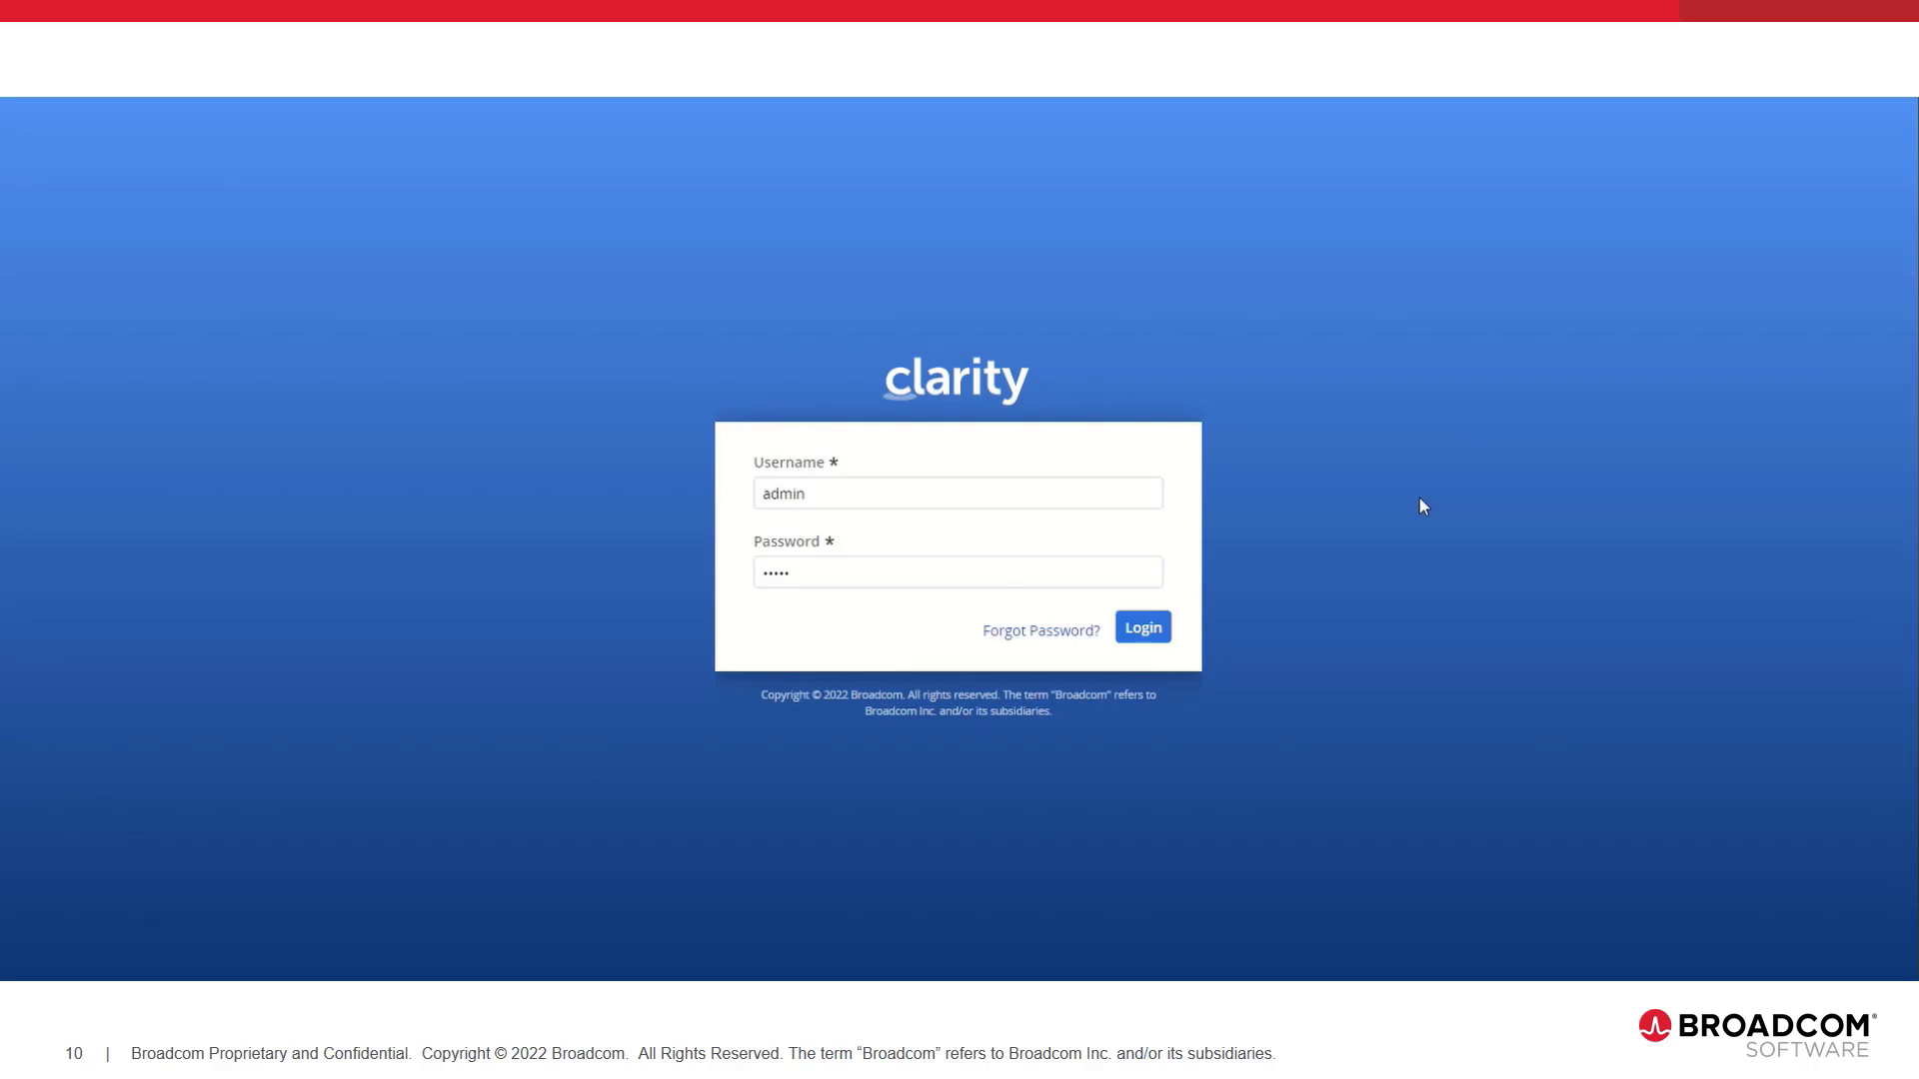
Log in as the administrator, open Projects and examine the grid actions for BIAnywhere Release 10 and for the selected Digital Banking User Experience project
click(1147, 632)
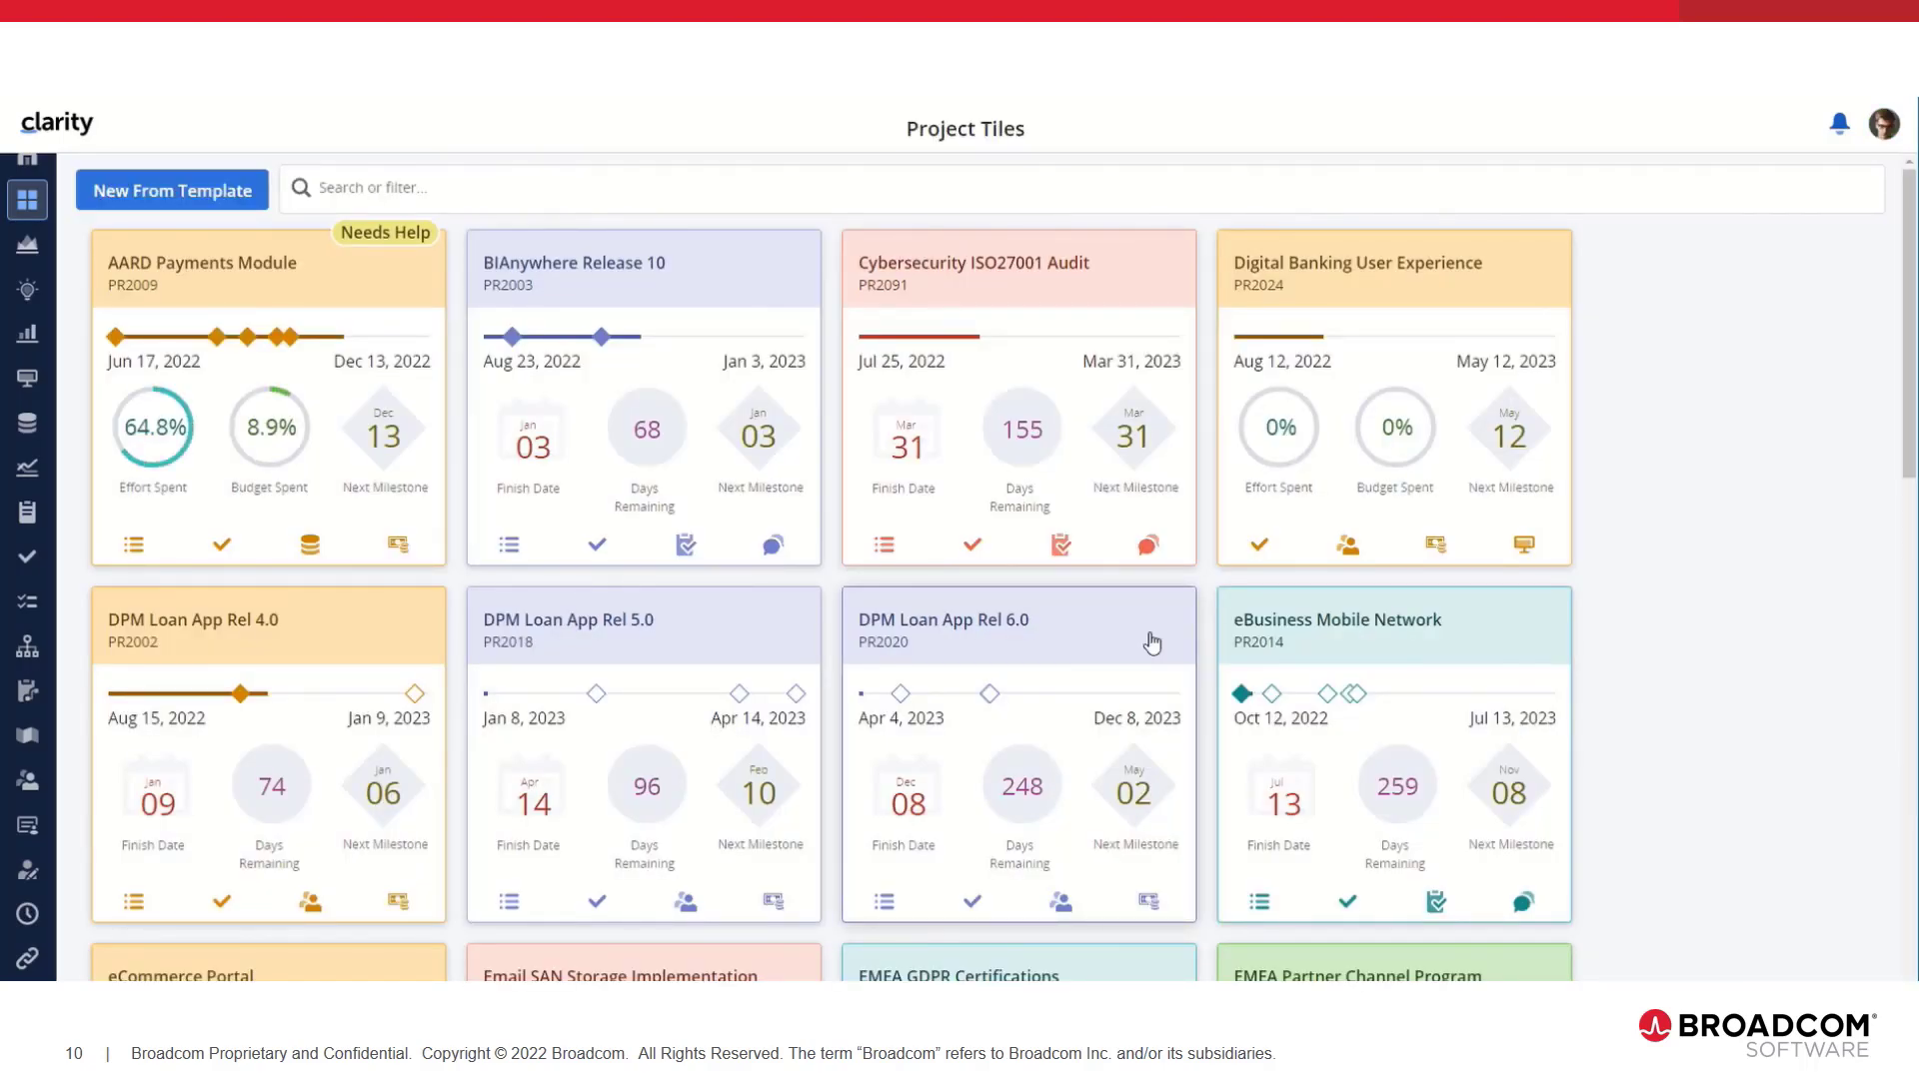
click(27, 250)
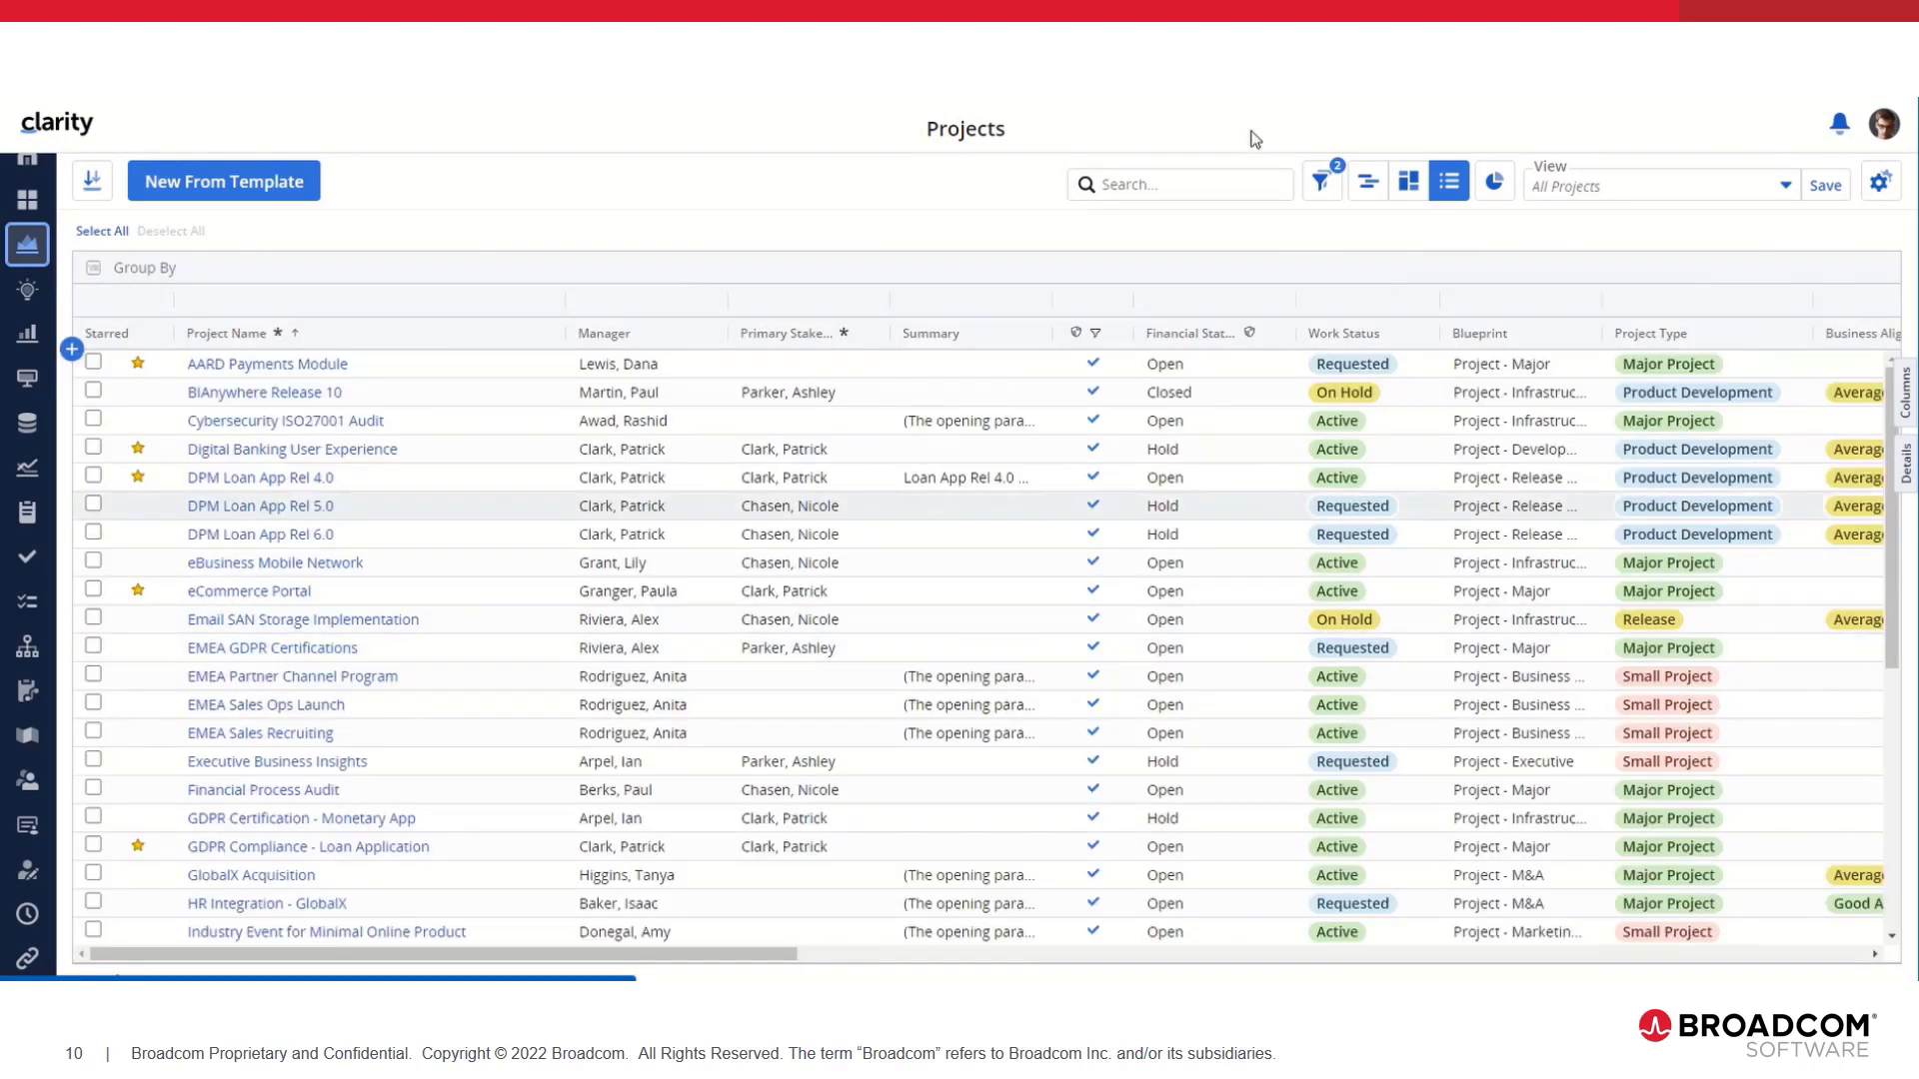
right_click(647, 395)
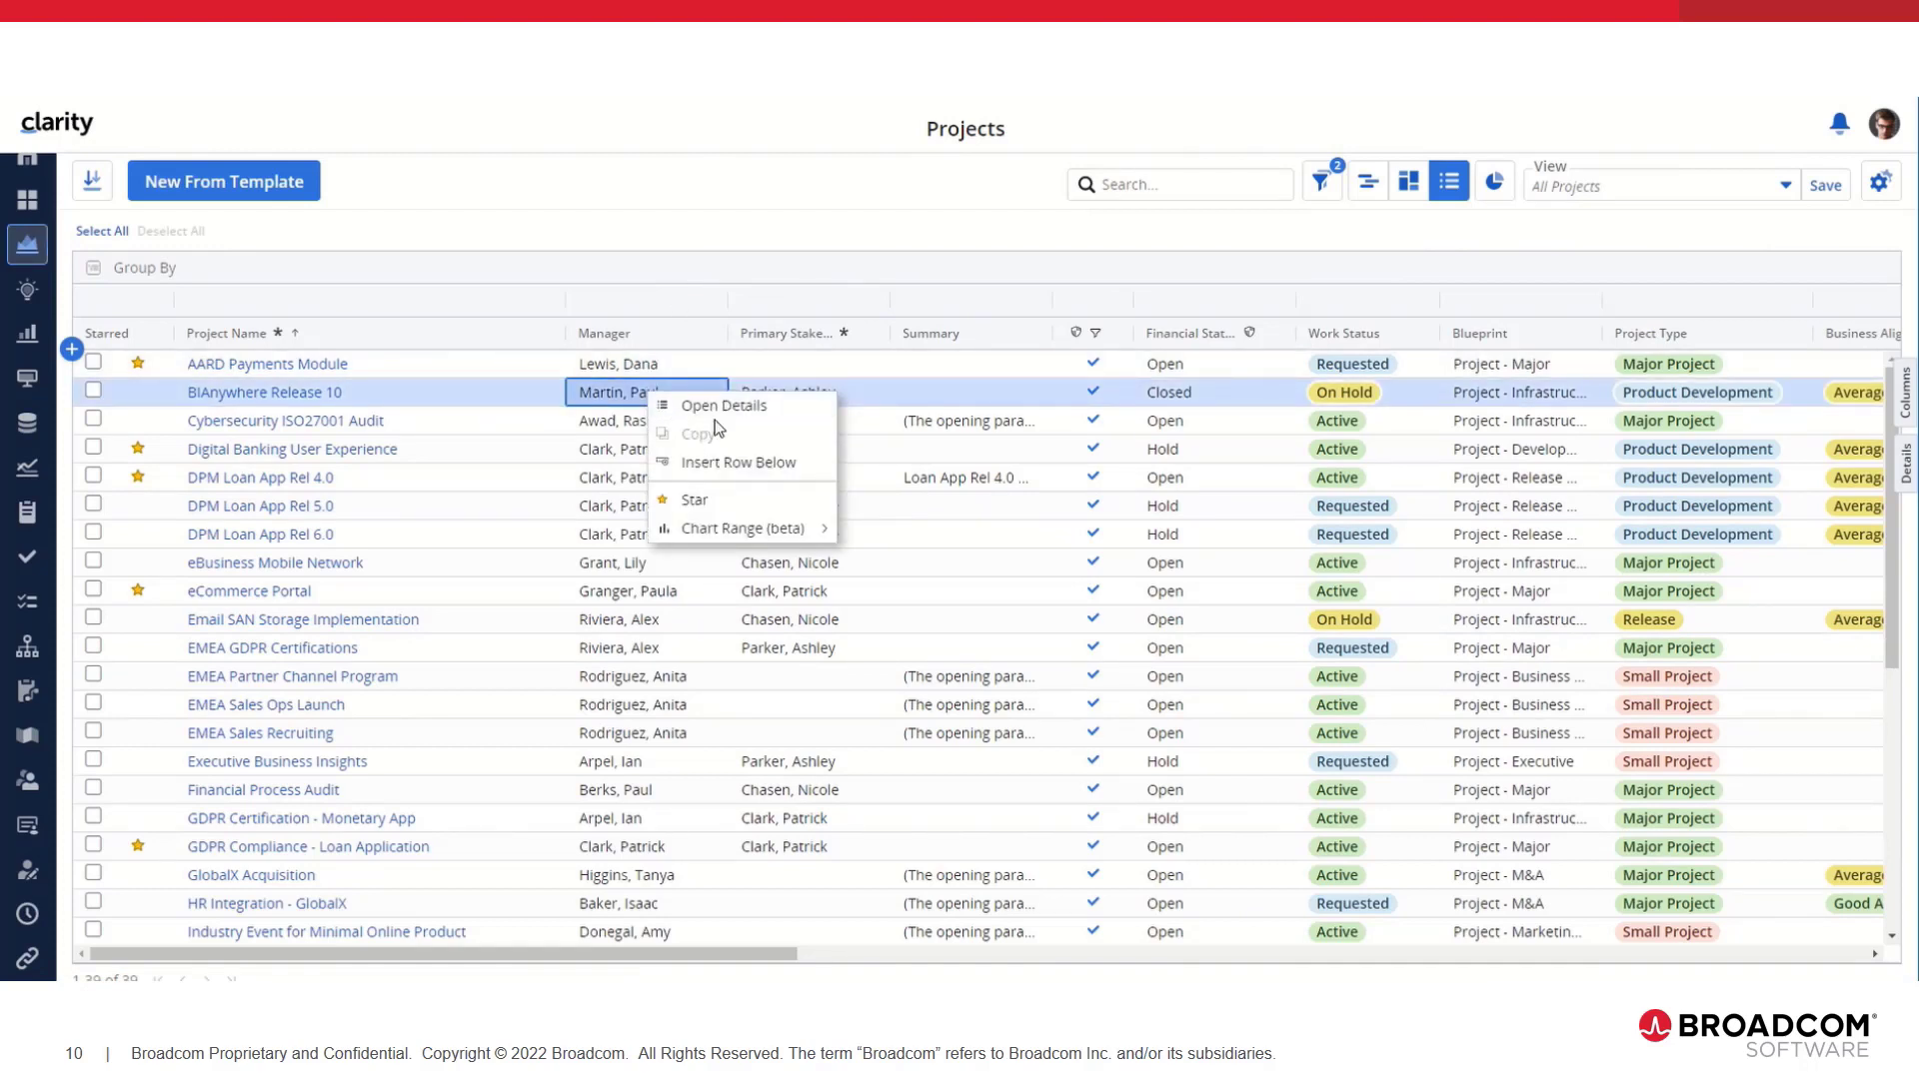
click(893, 217)
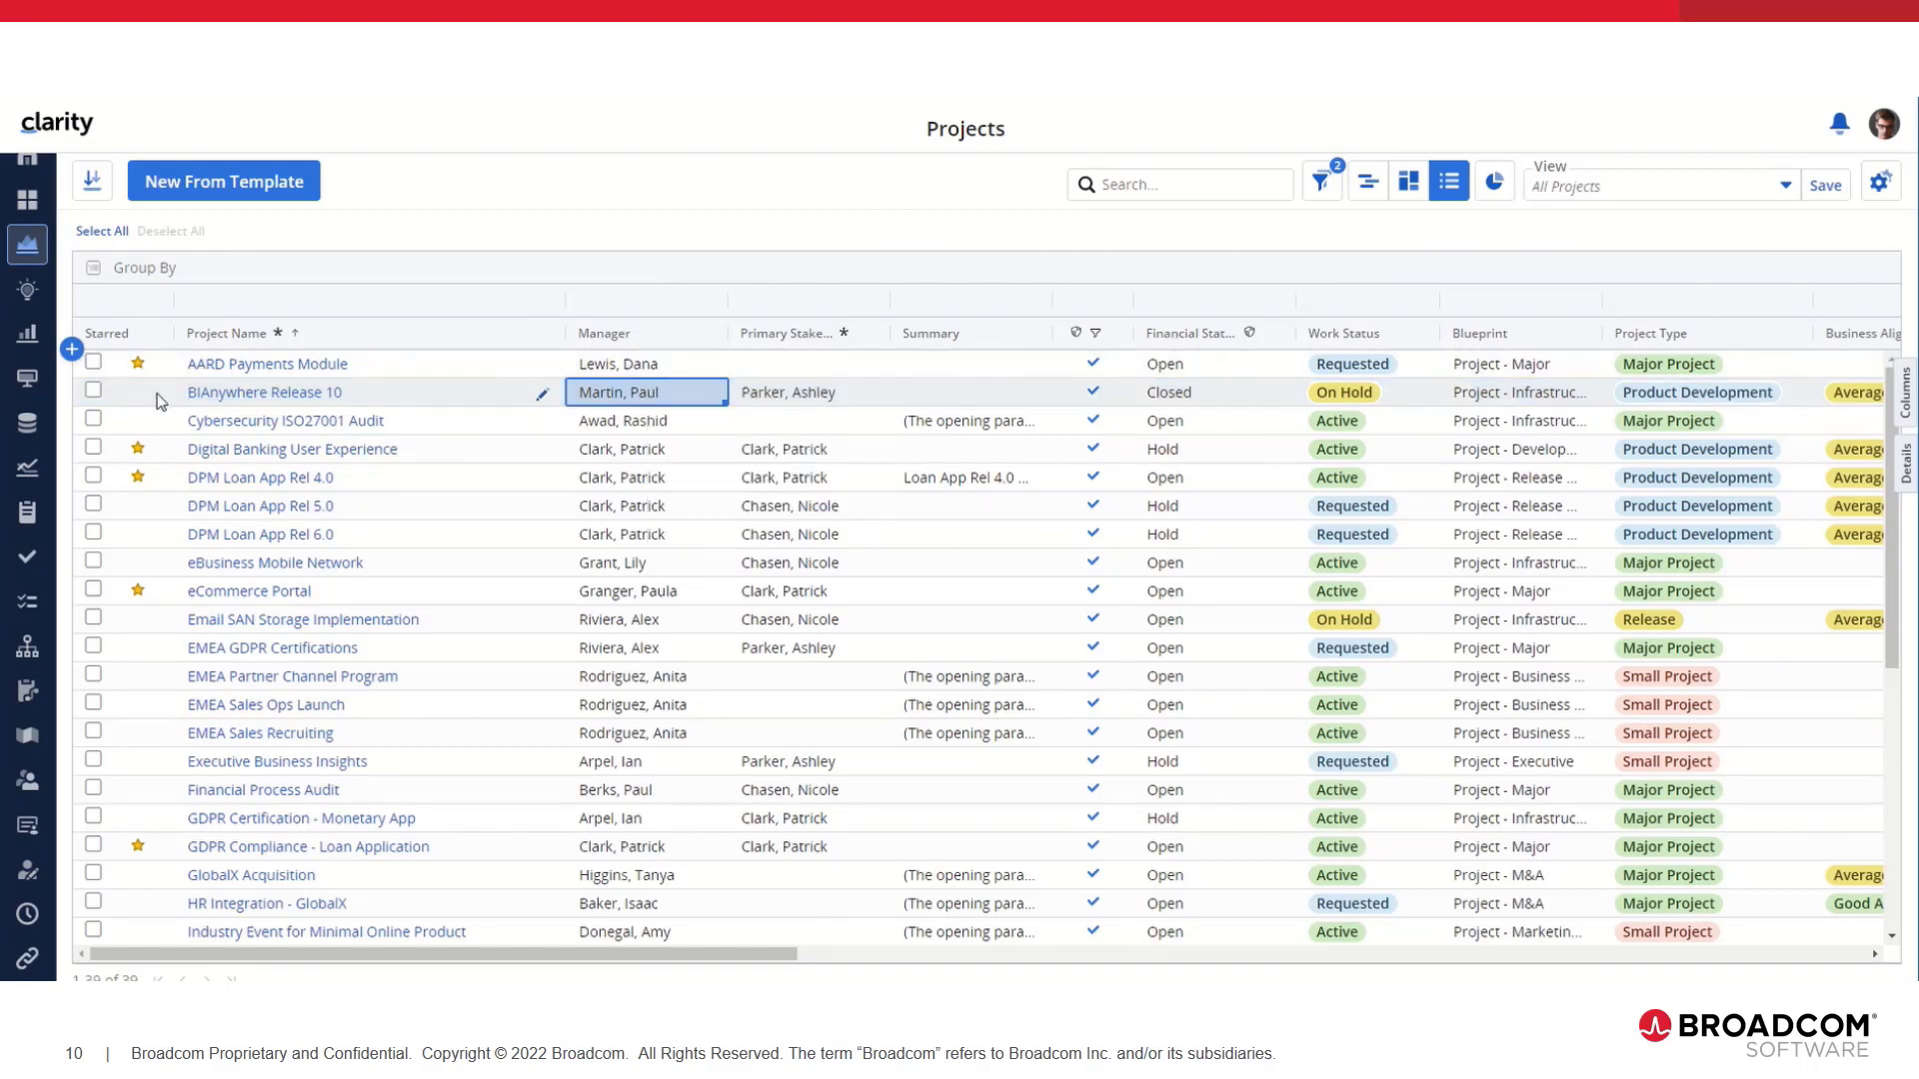
click(117, 404)
click(94, 449)
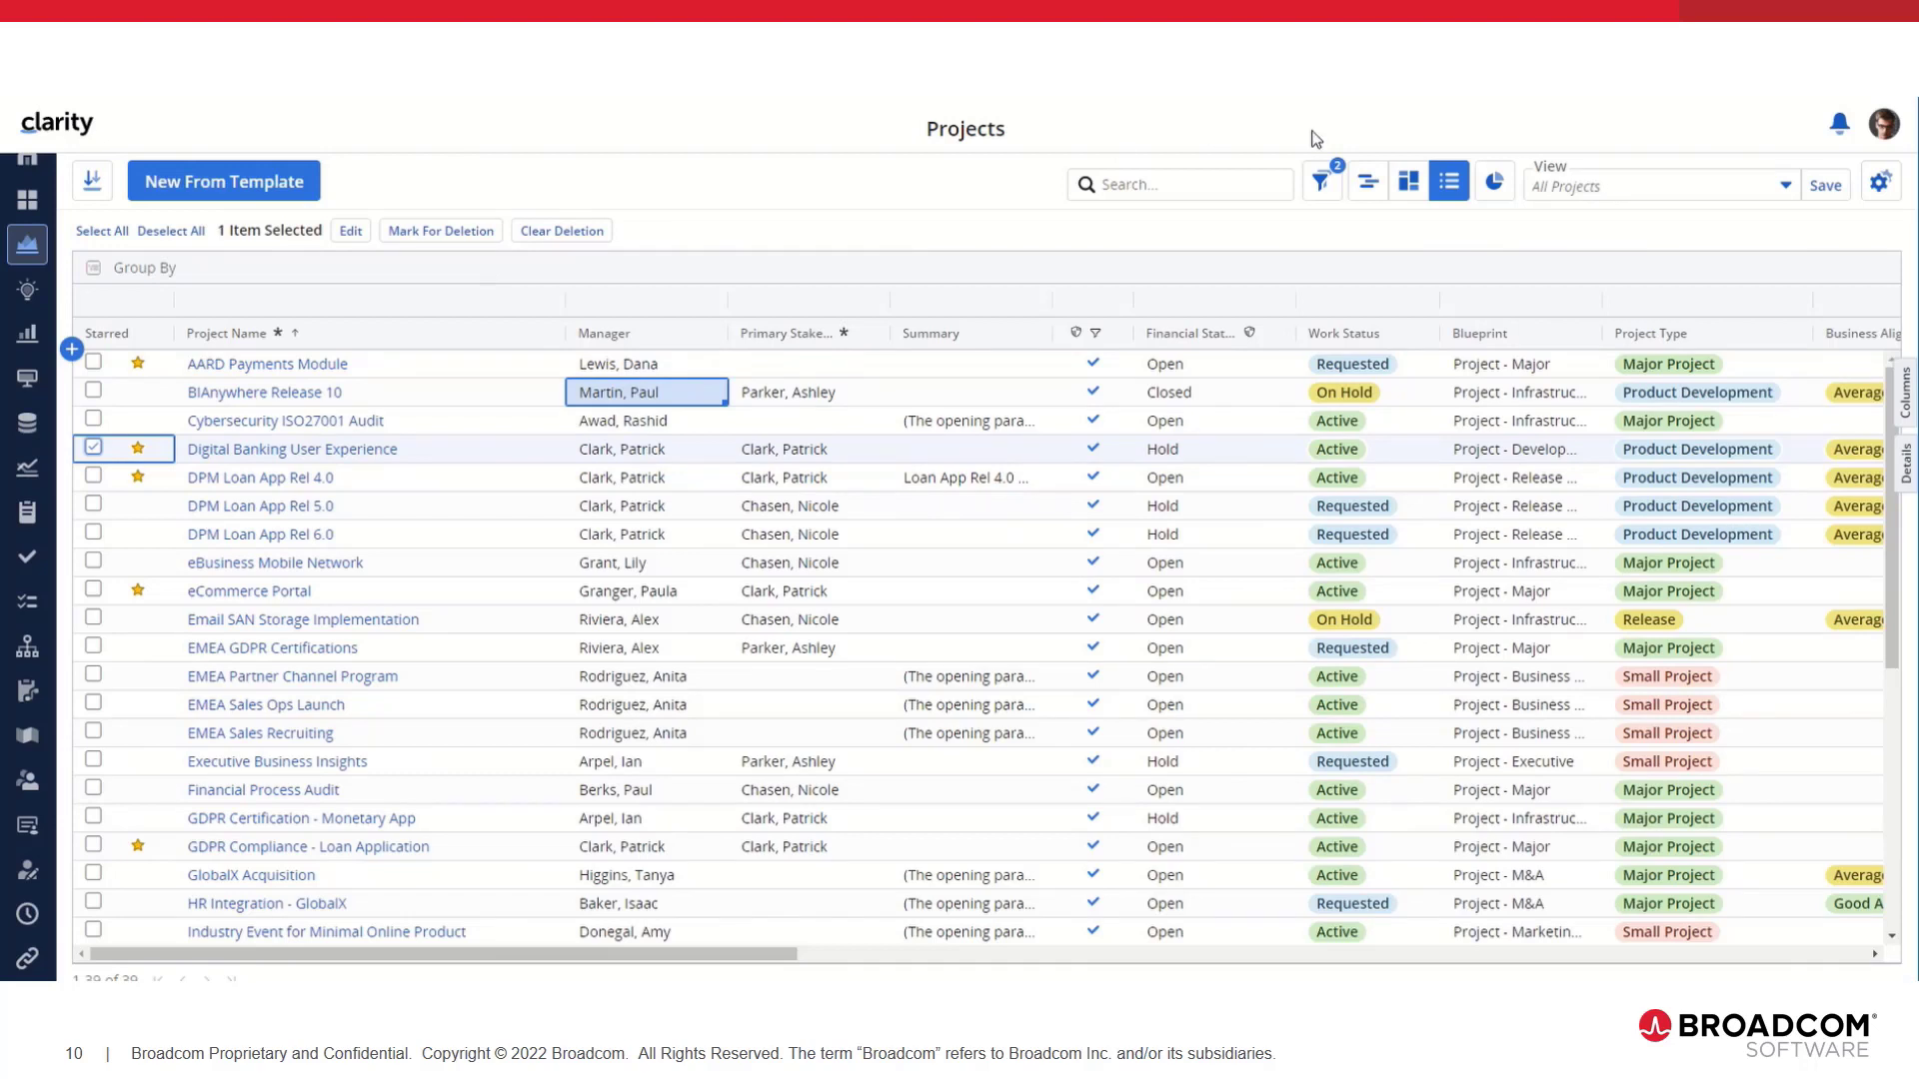
Examine the actions offered for the AARD Payments Module card in the board view and for Digital Banking User Experience in the timeline view
click(1409, 181)
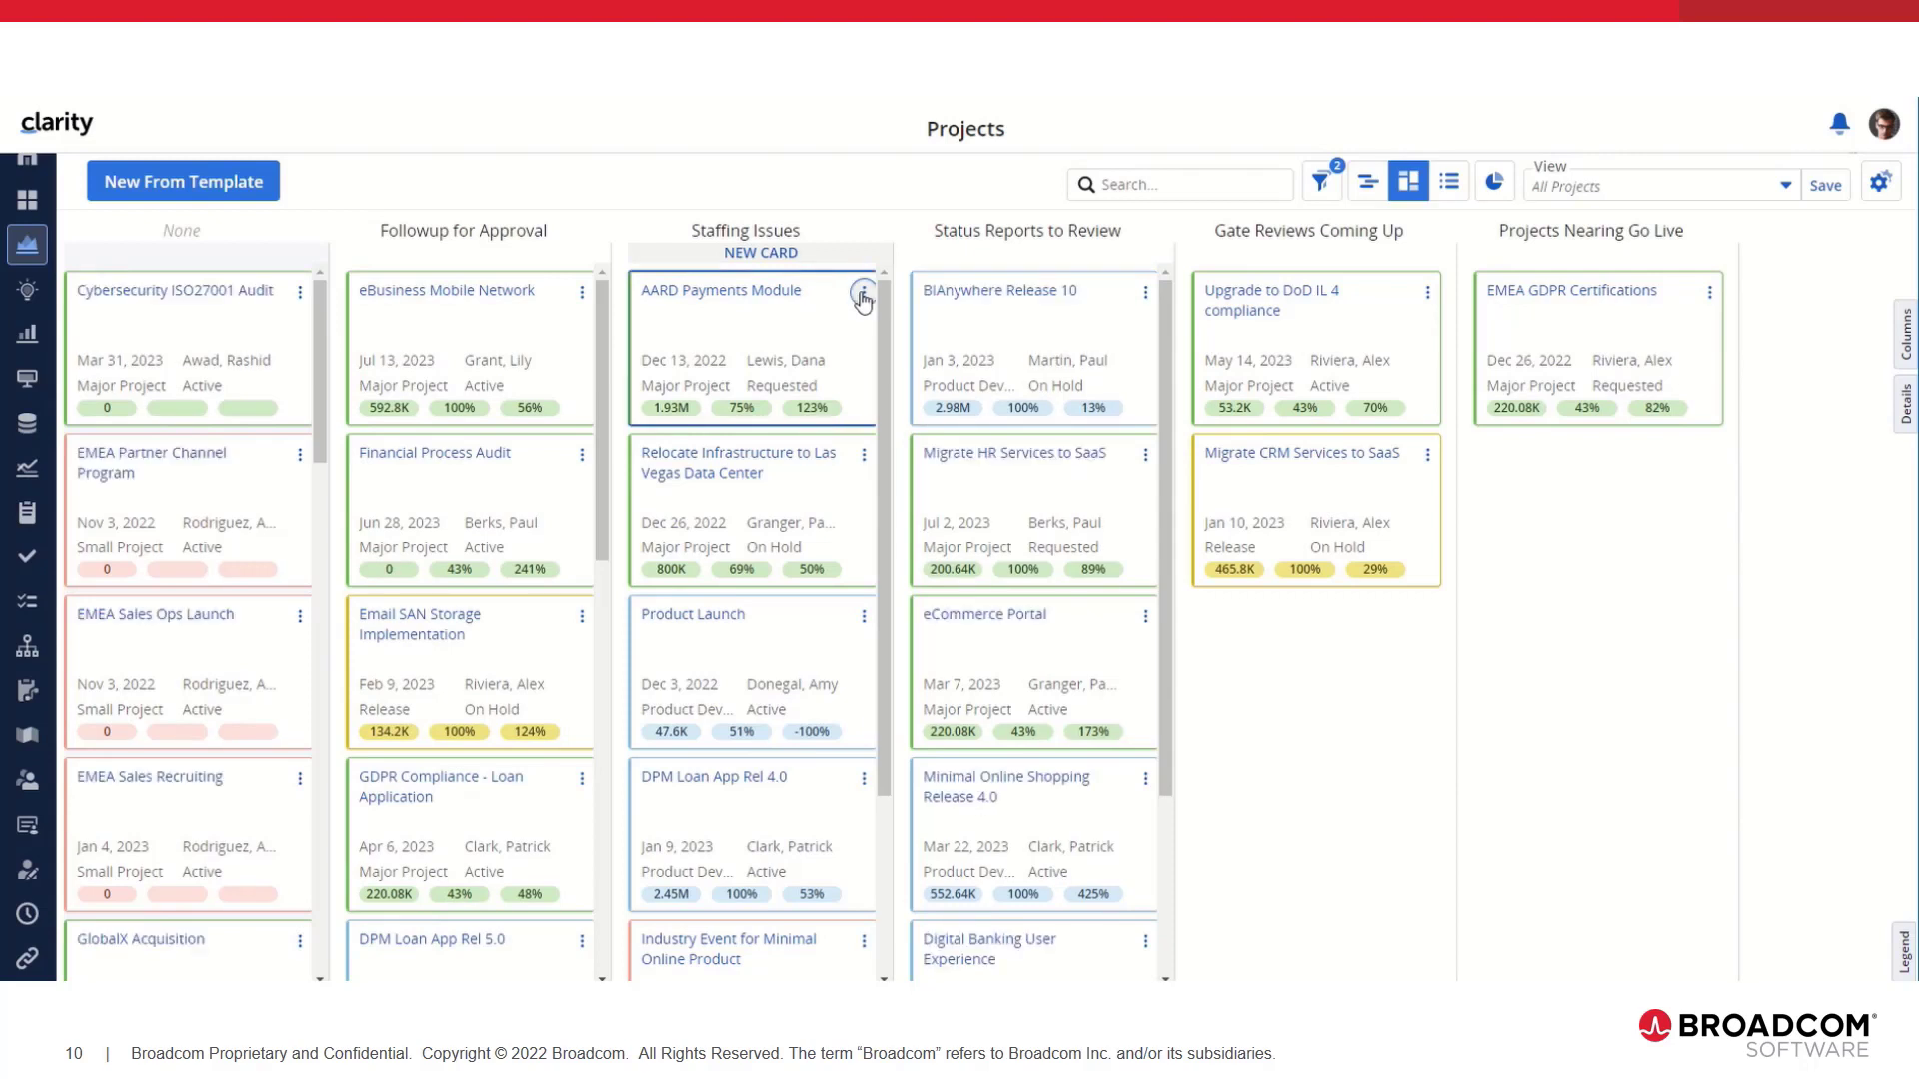
click(862, 295)
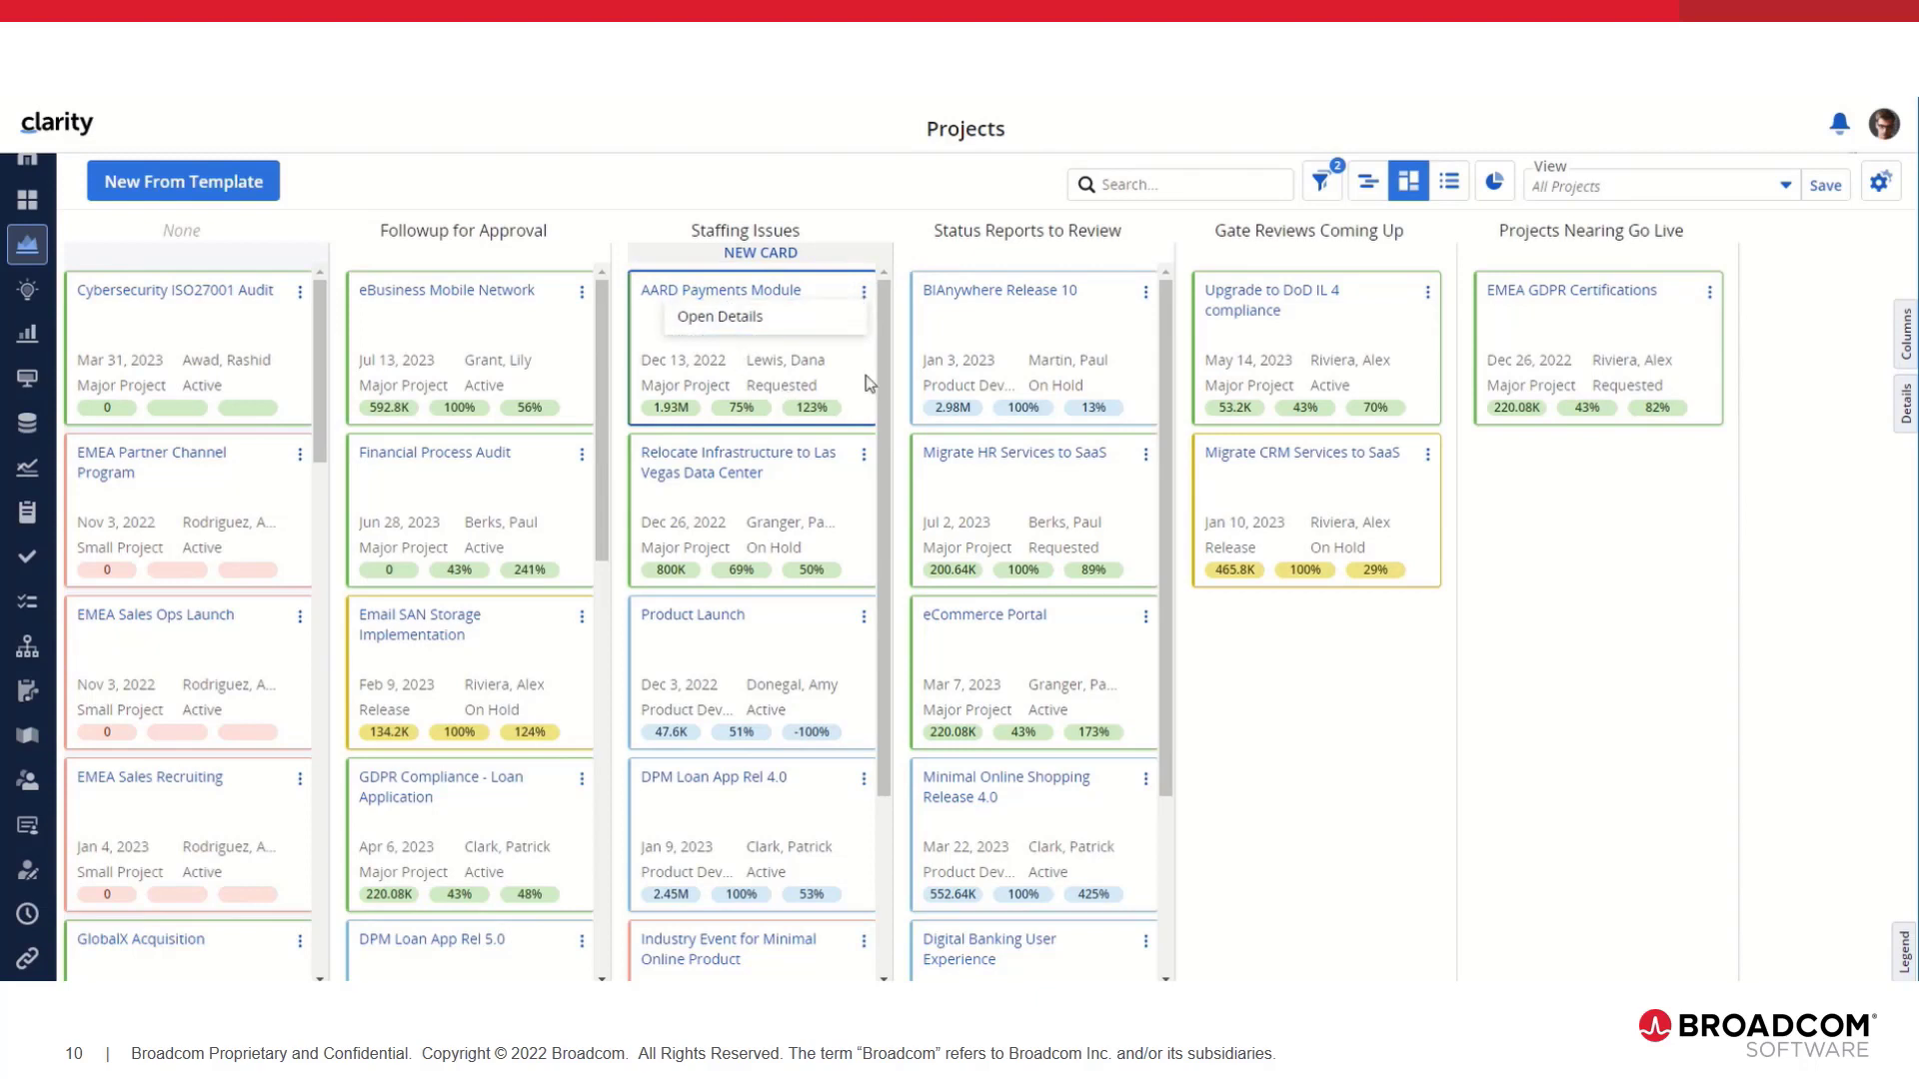
click(1368, 194)
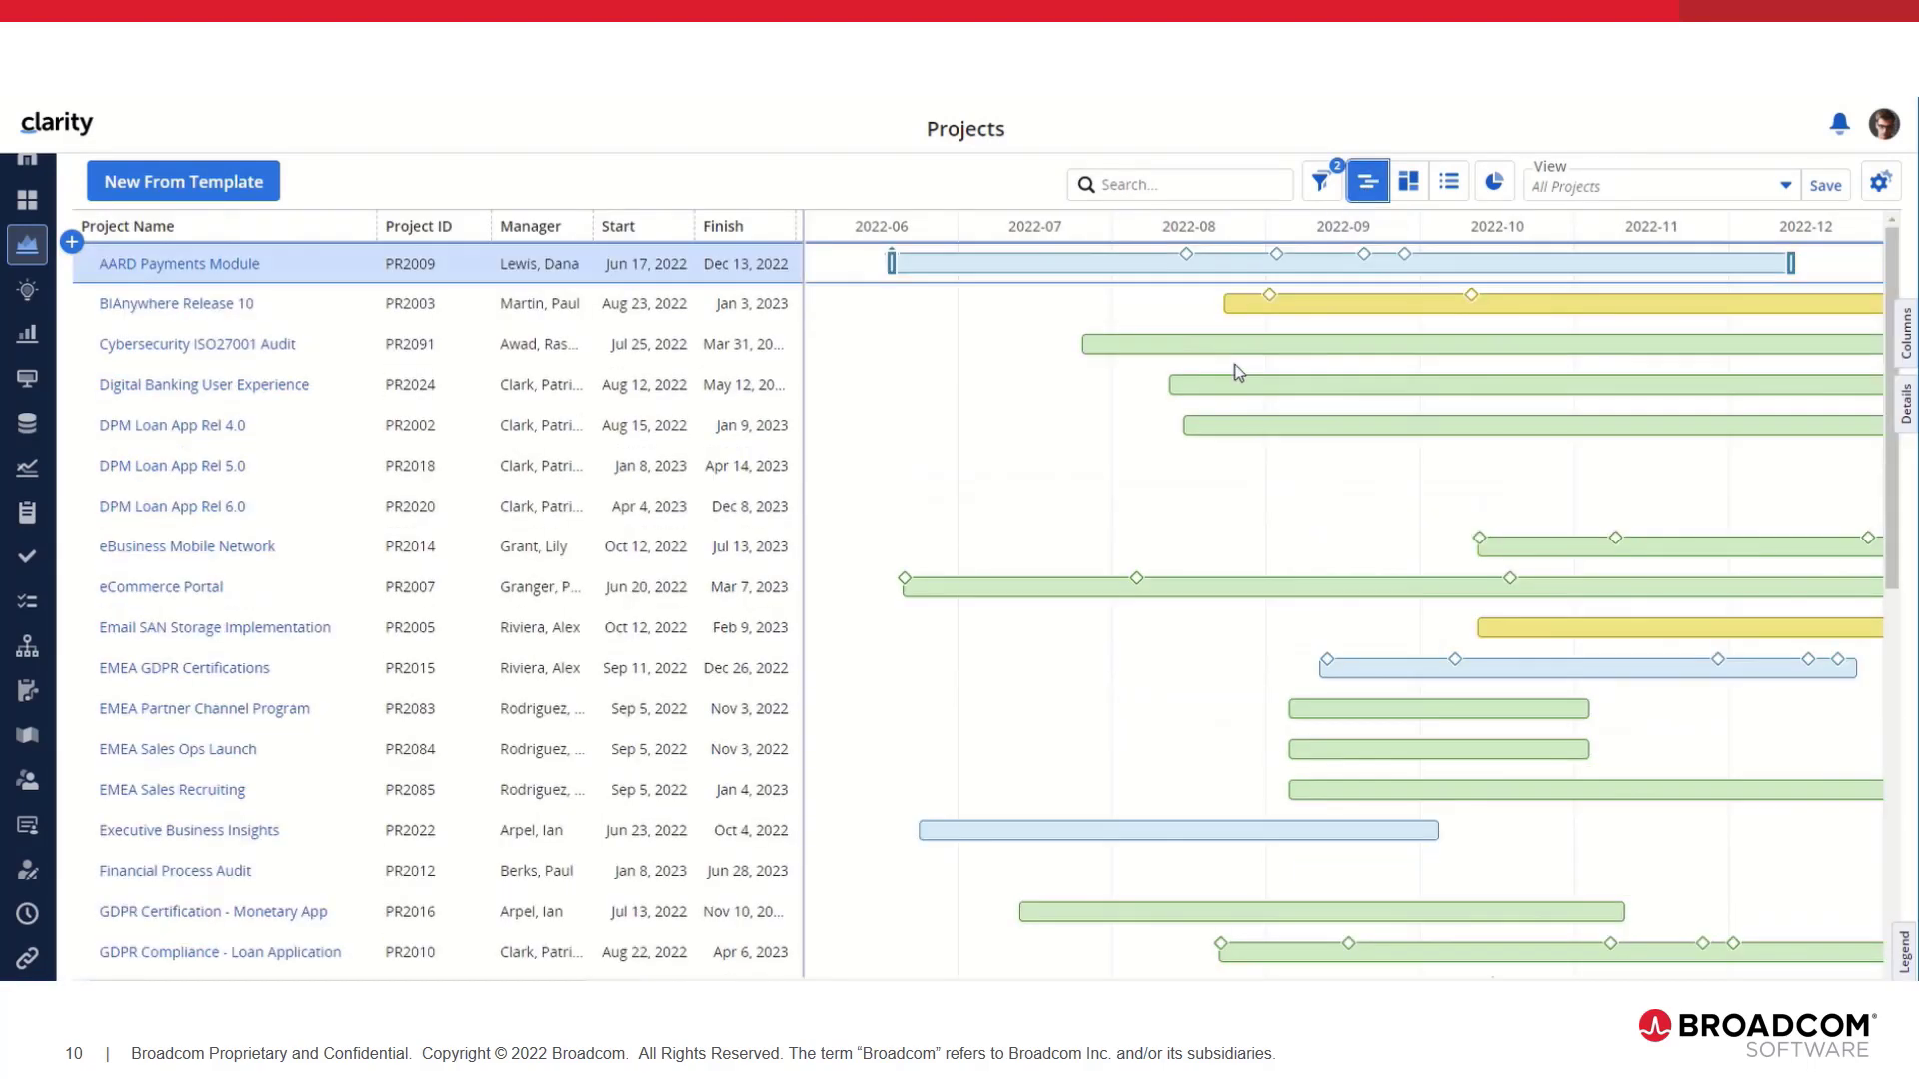
right_click(577, 392)
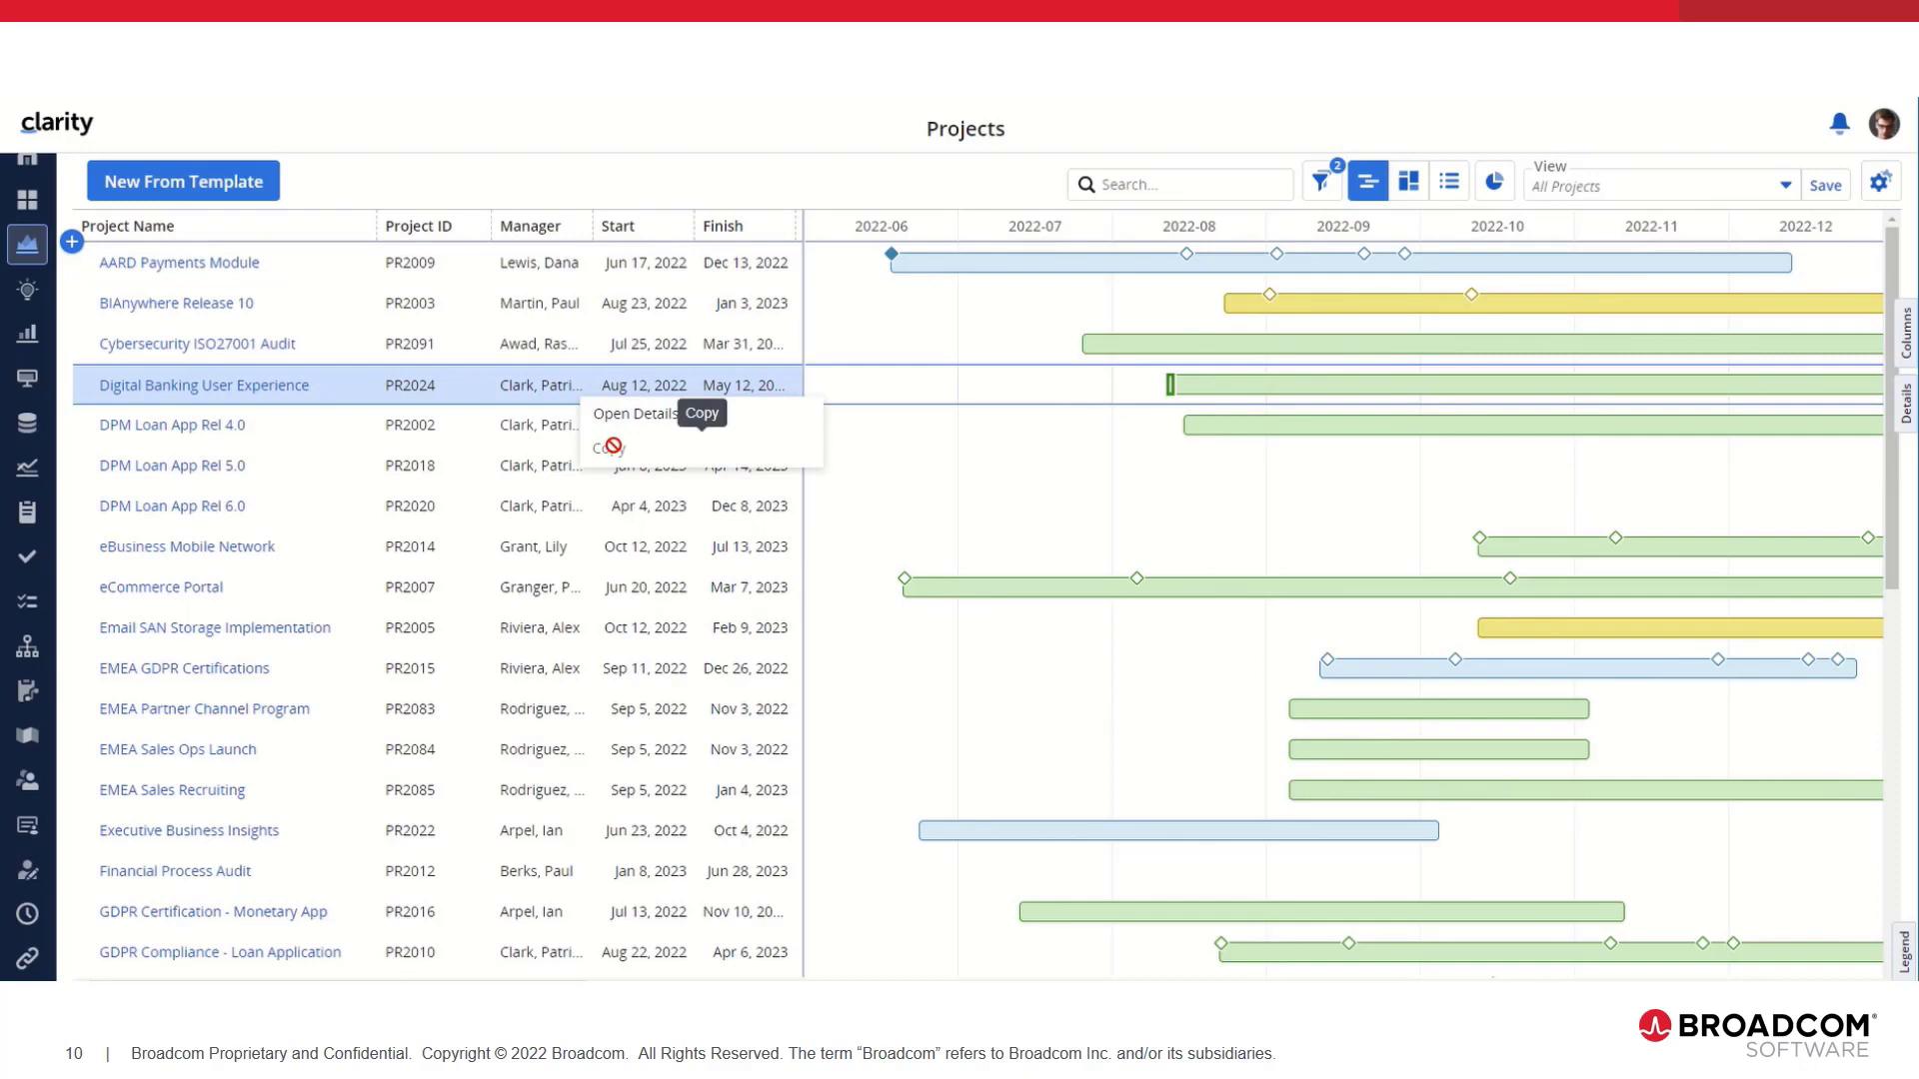
click(935, 184)
Switch to the classic interface and open the Groups list under Organization and Access administration
scroll(283, 600, down, 5)
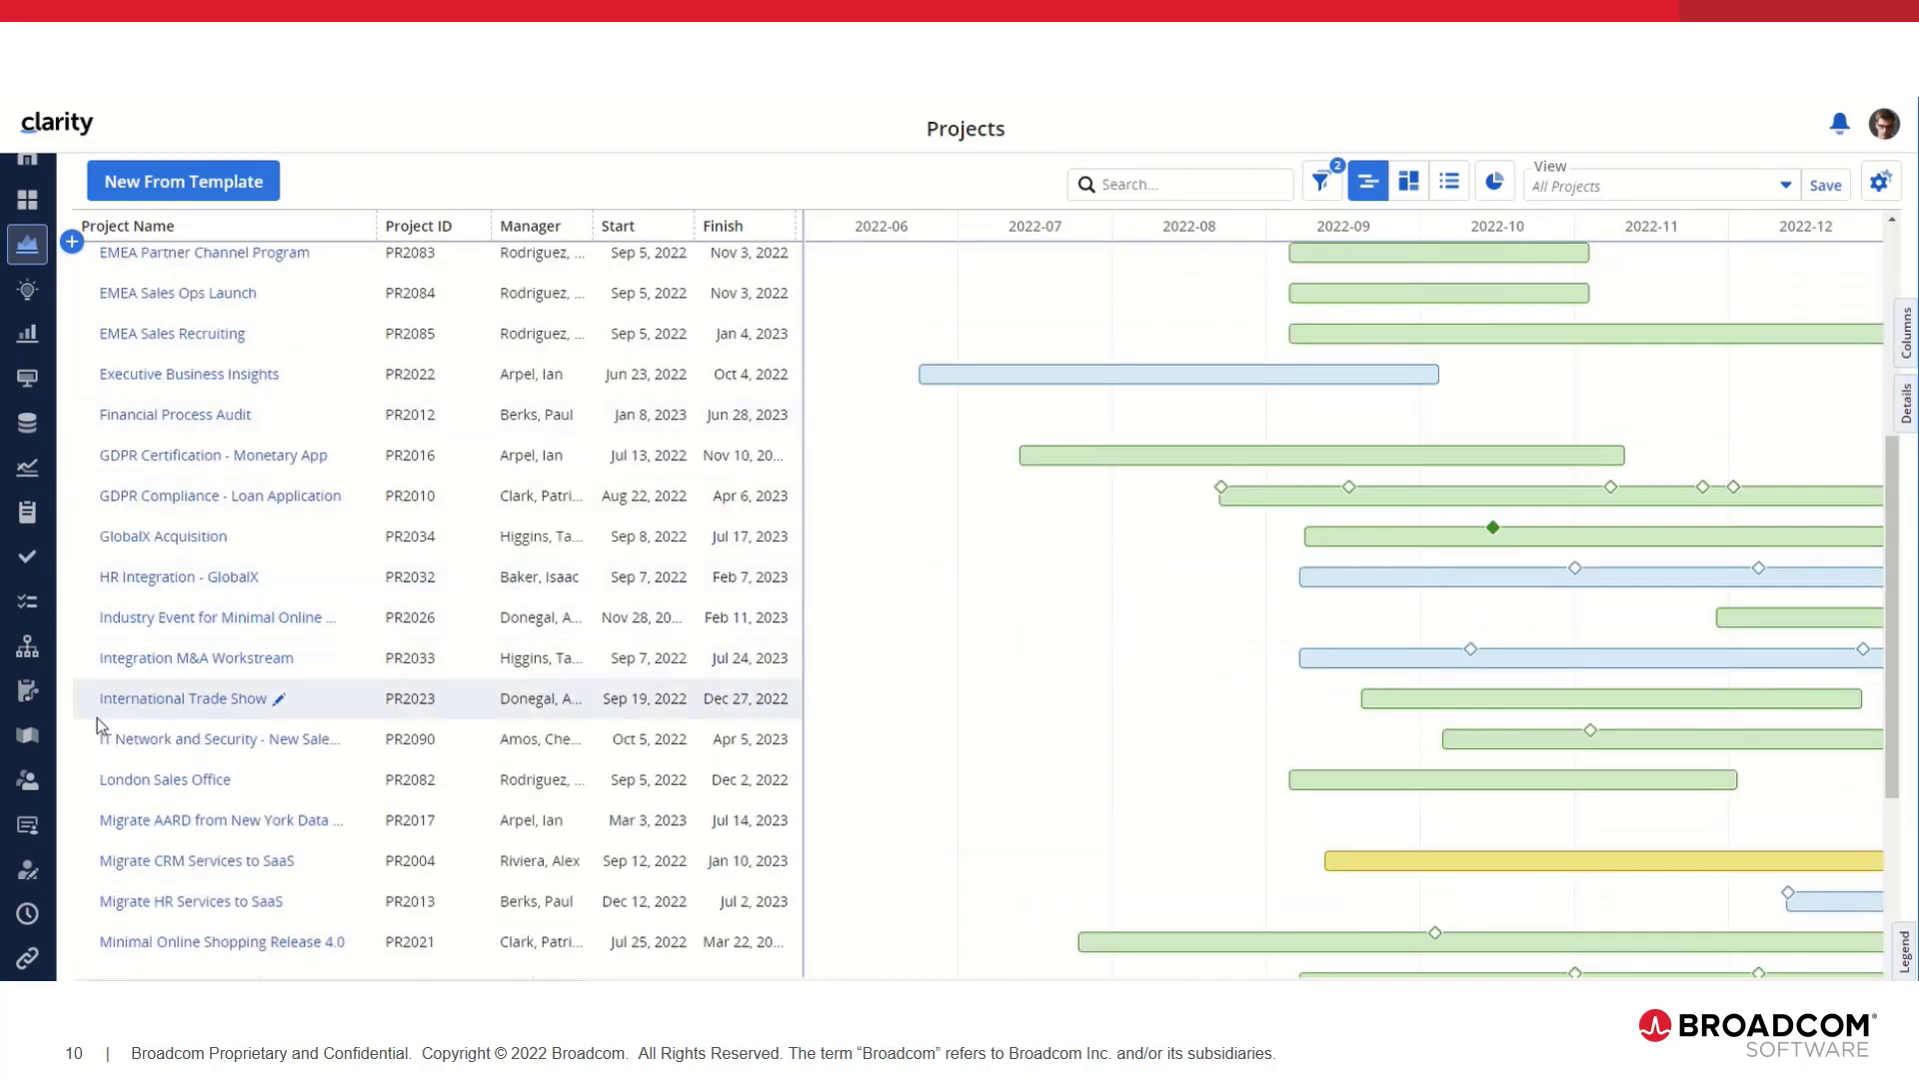
scroll(27, 819, down, 2)
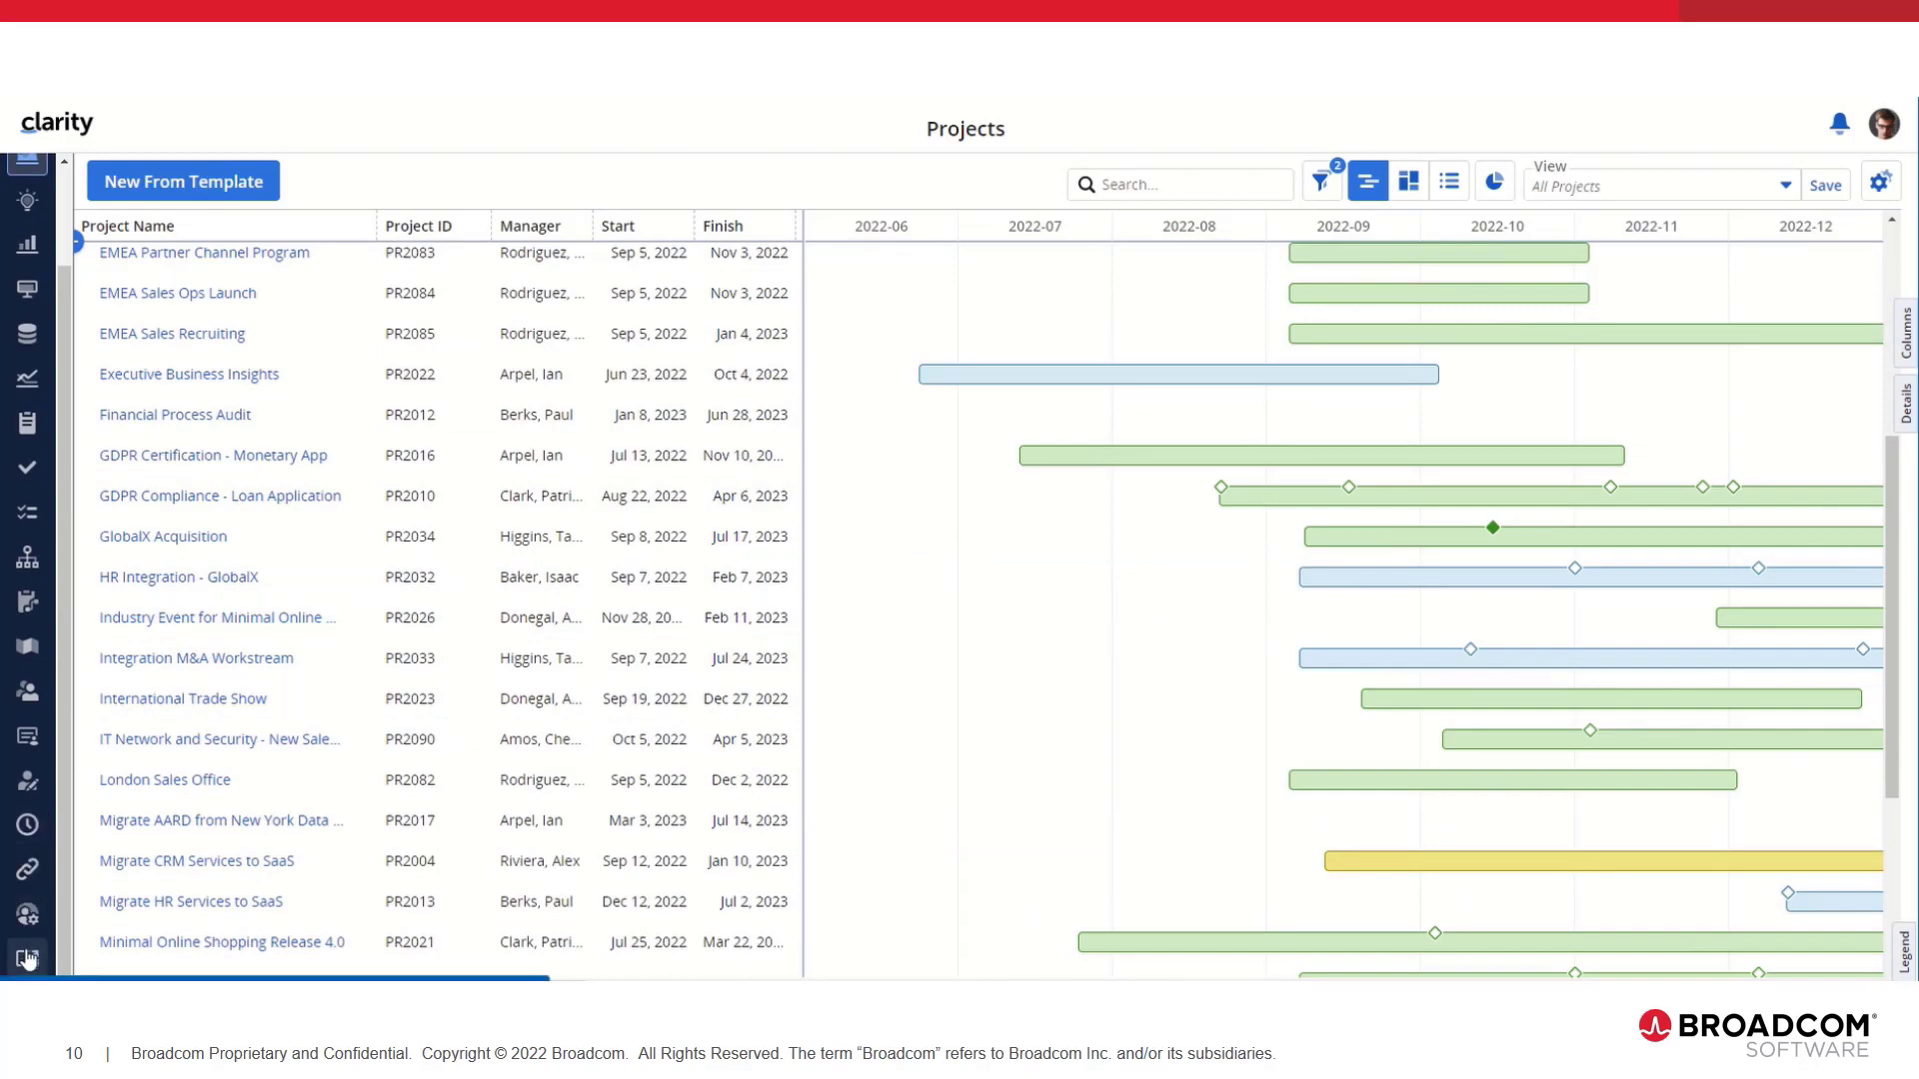
click(27, 958)
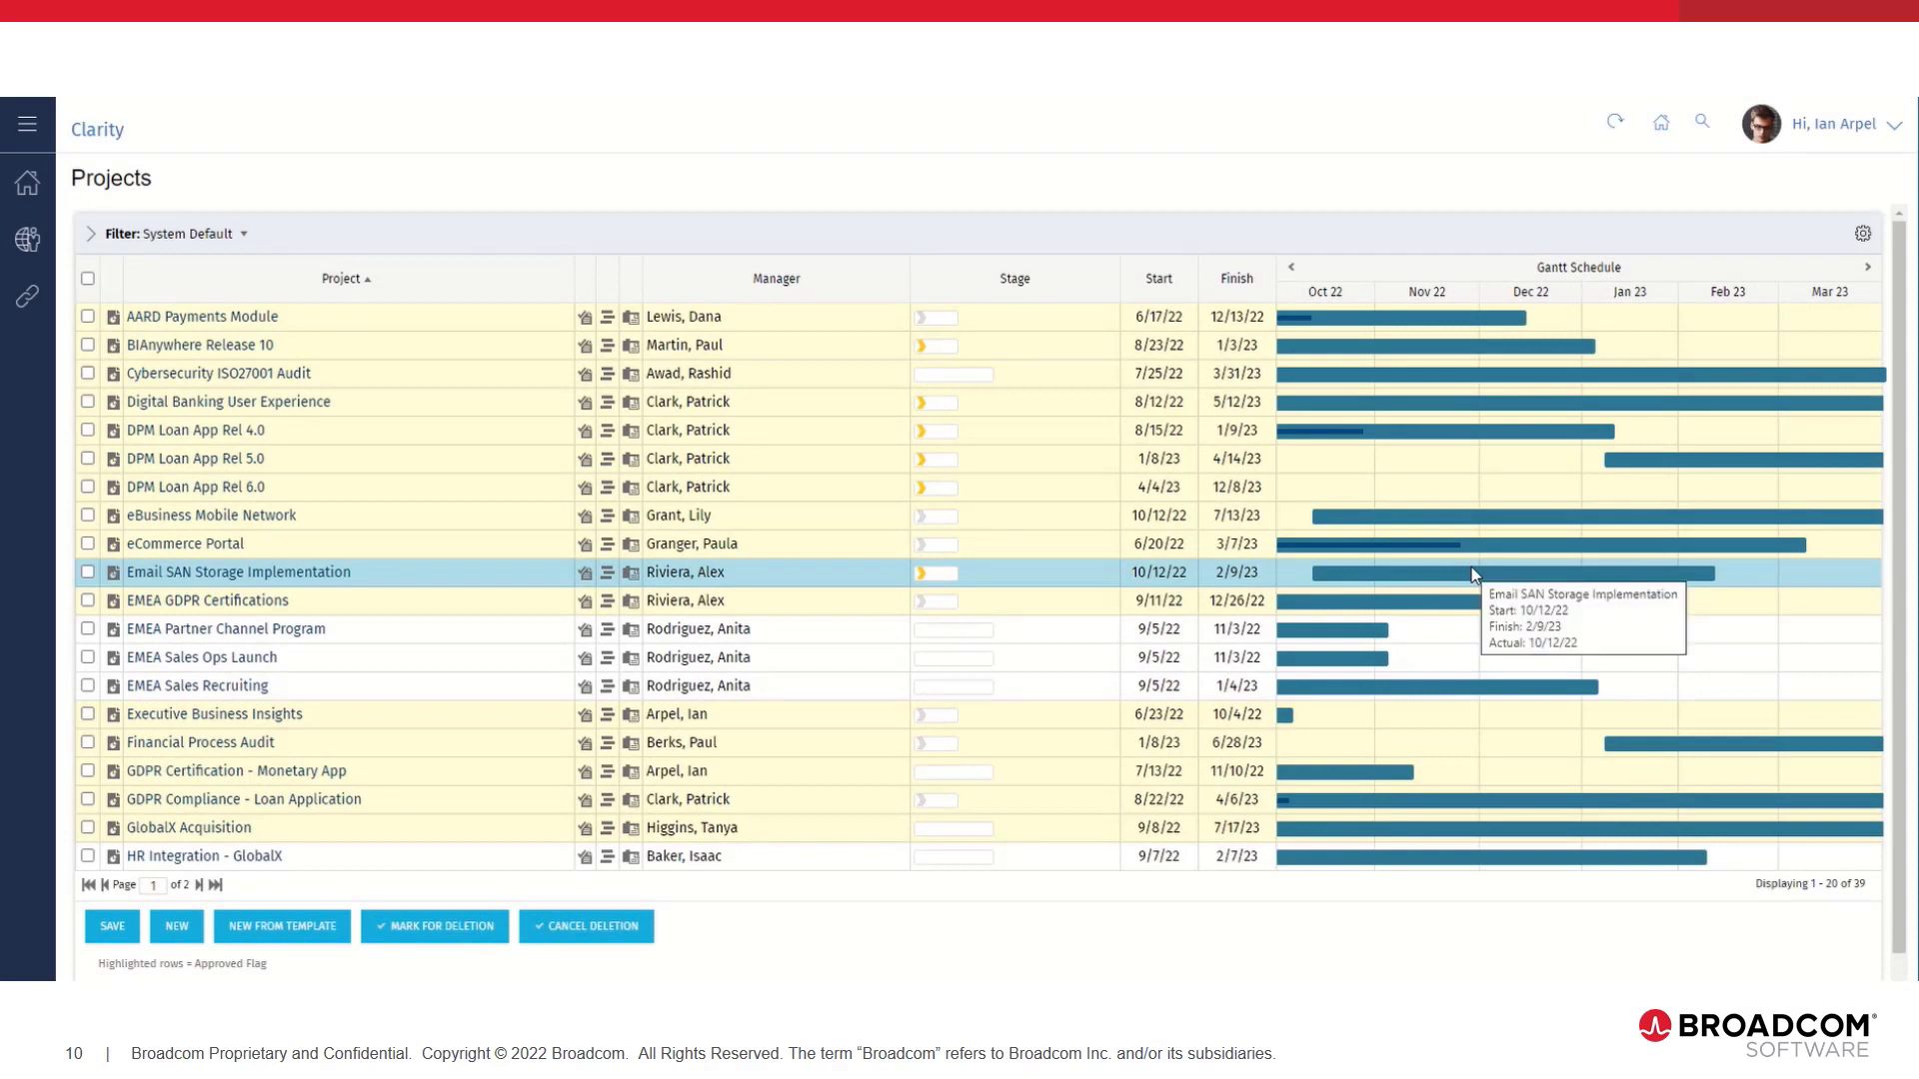
click(17, 239)
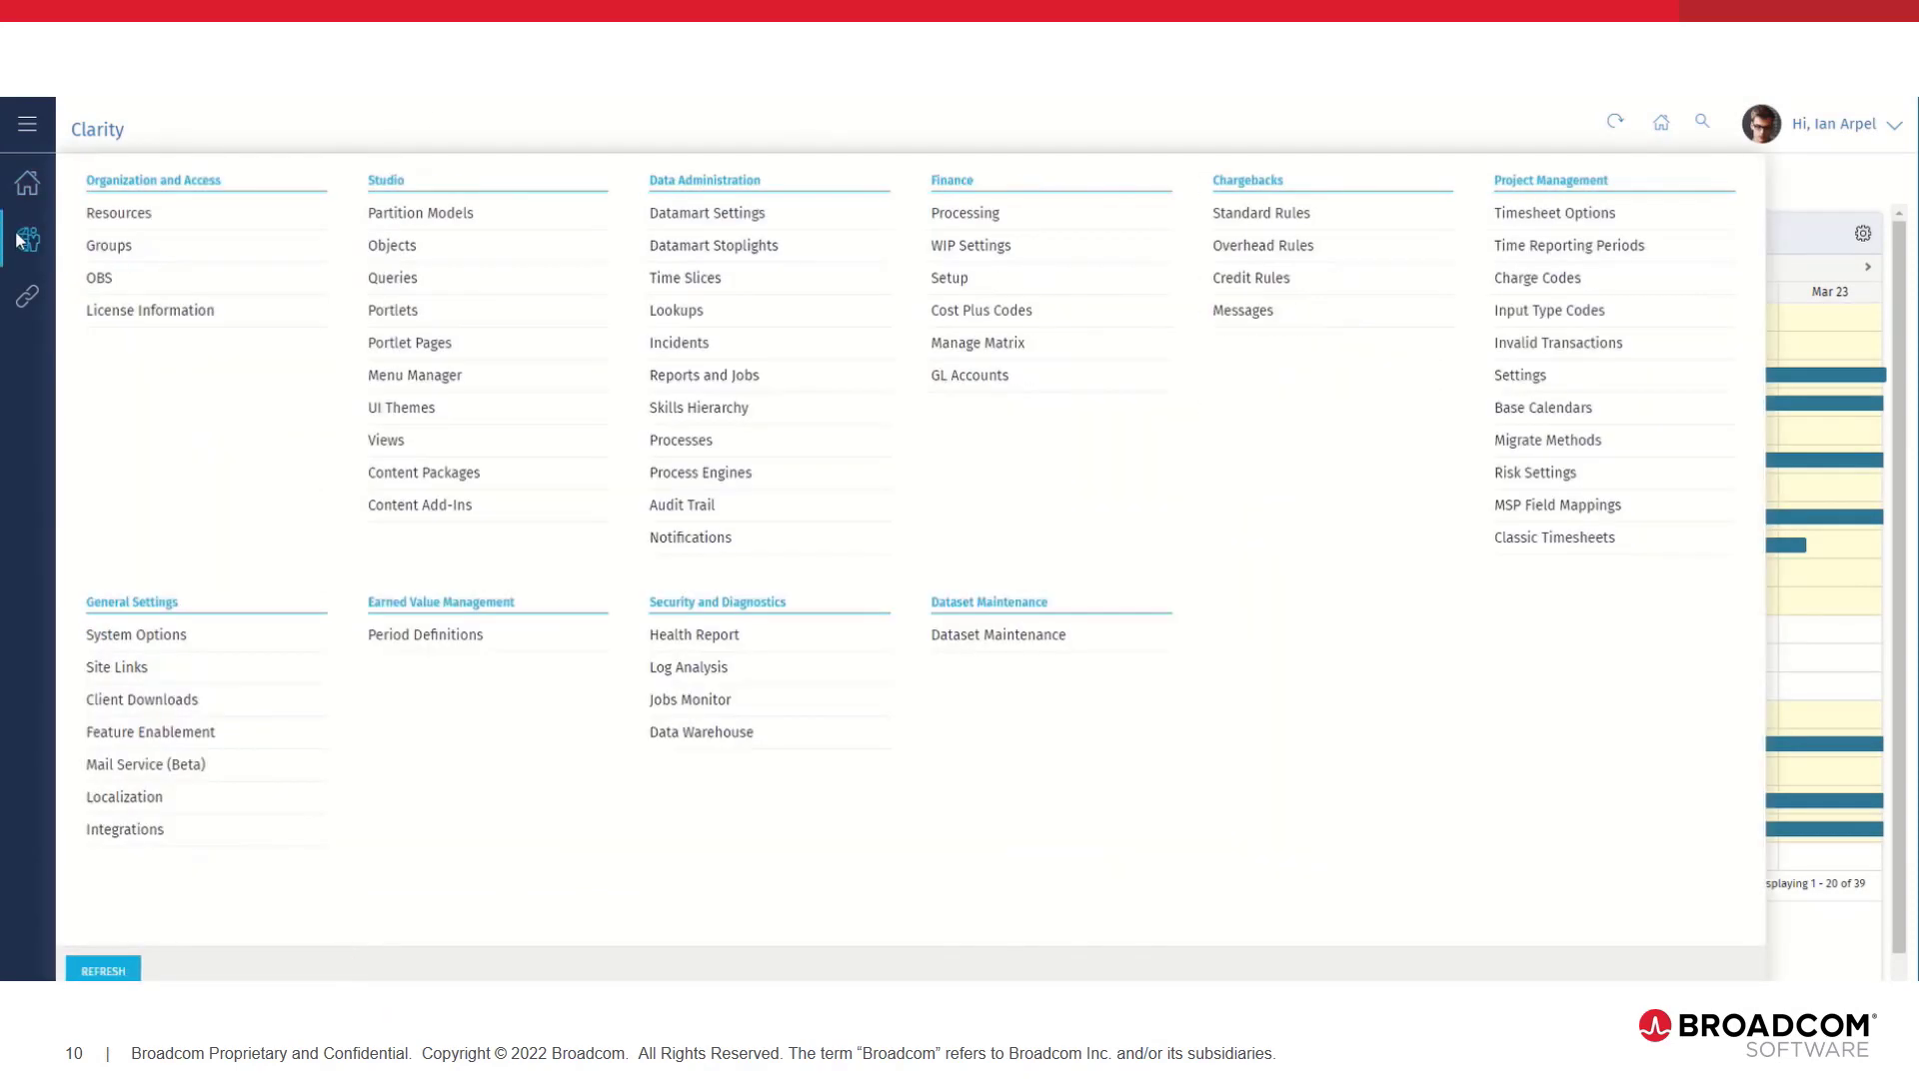
click(94, 242)
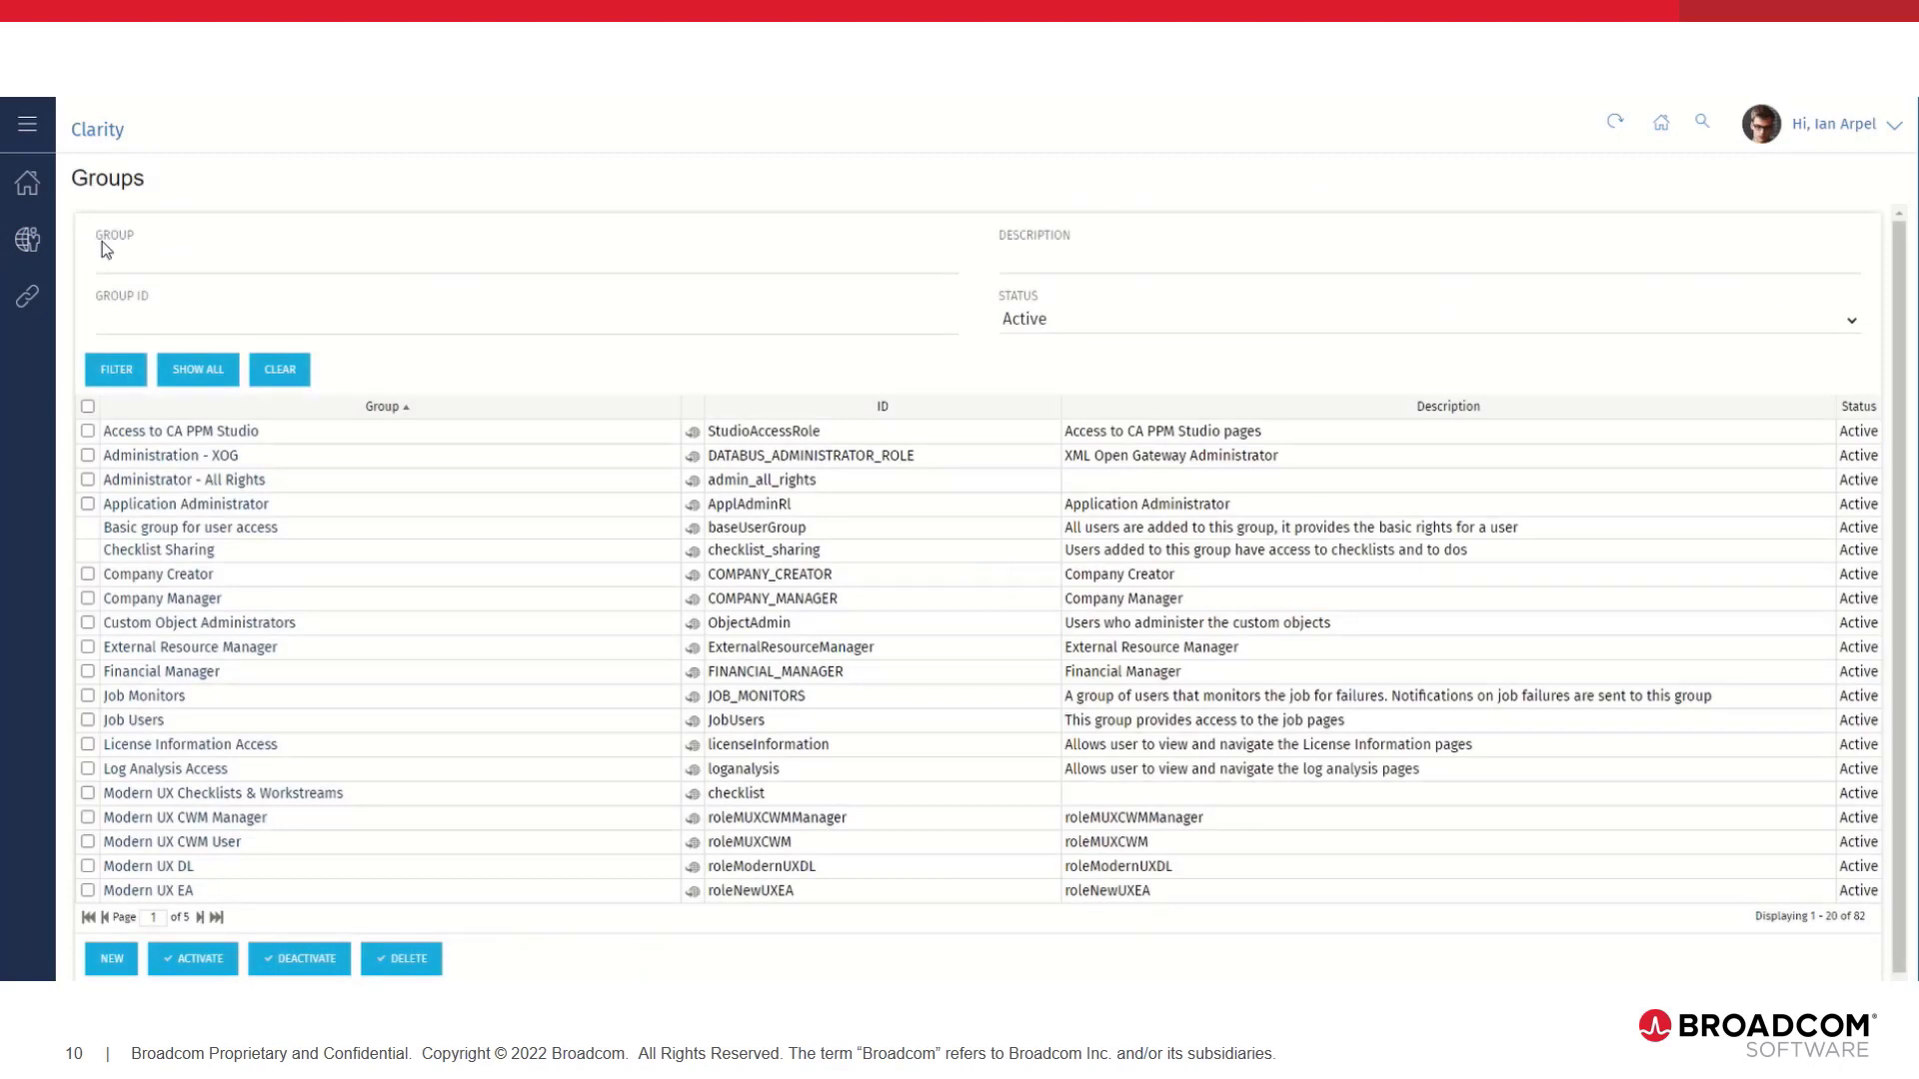
Filter the groups by *gover, open the MUX Project Governance group and view its resources
text(gover)
key(Return)
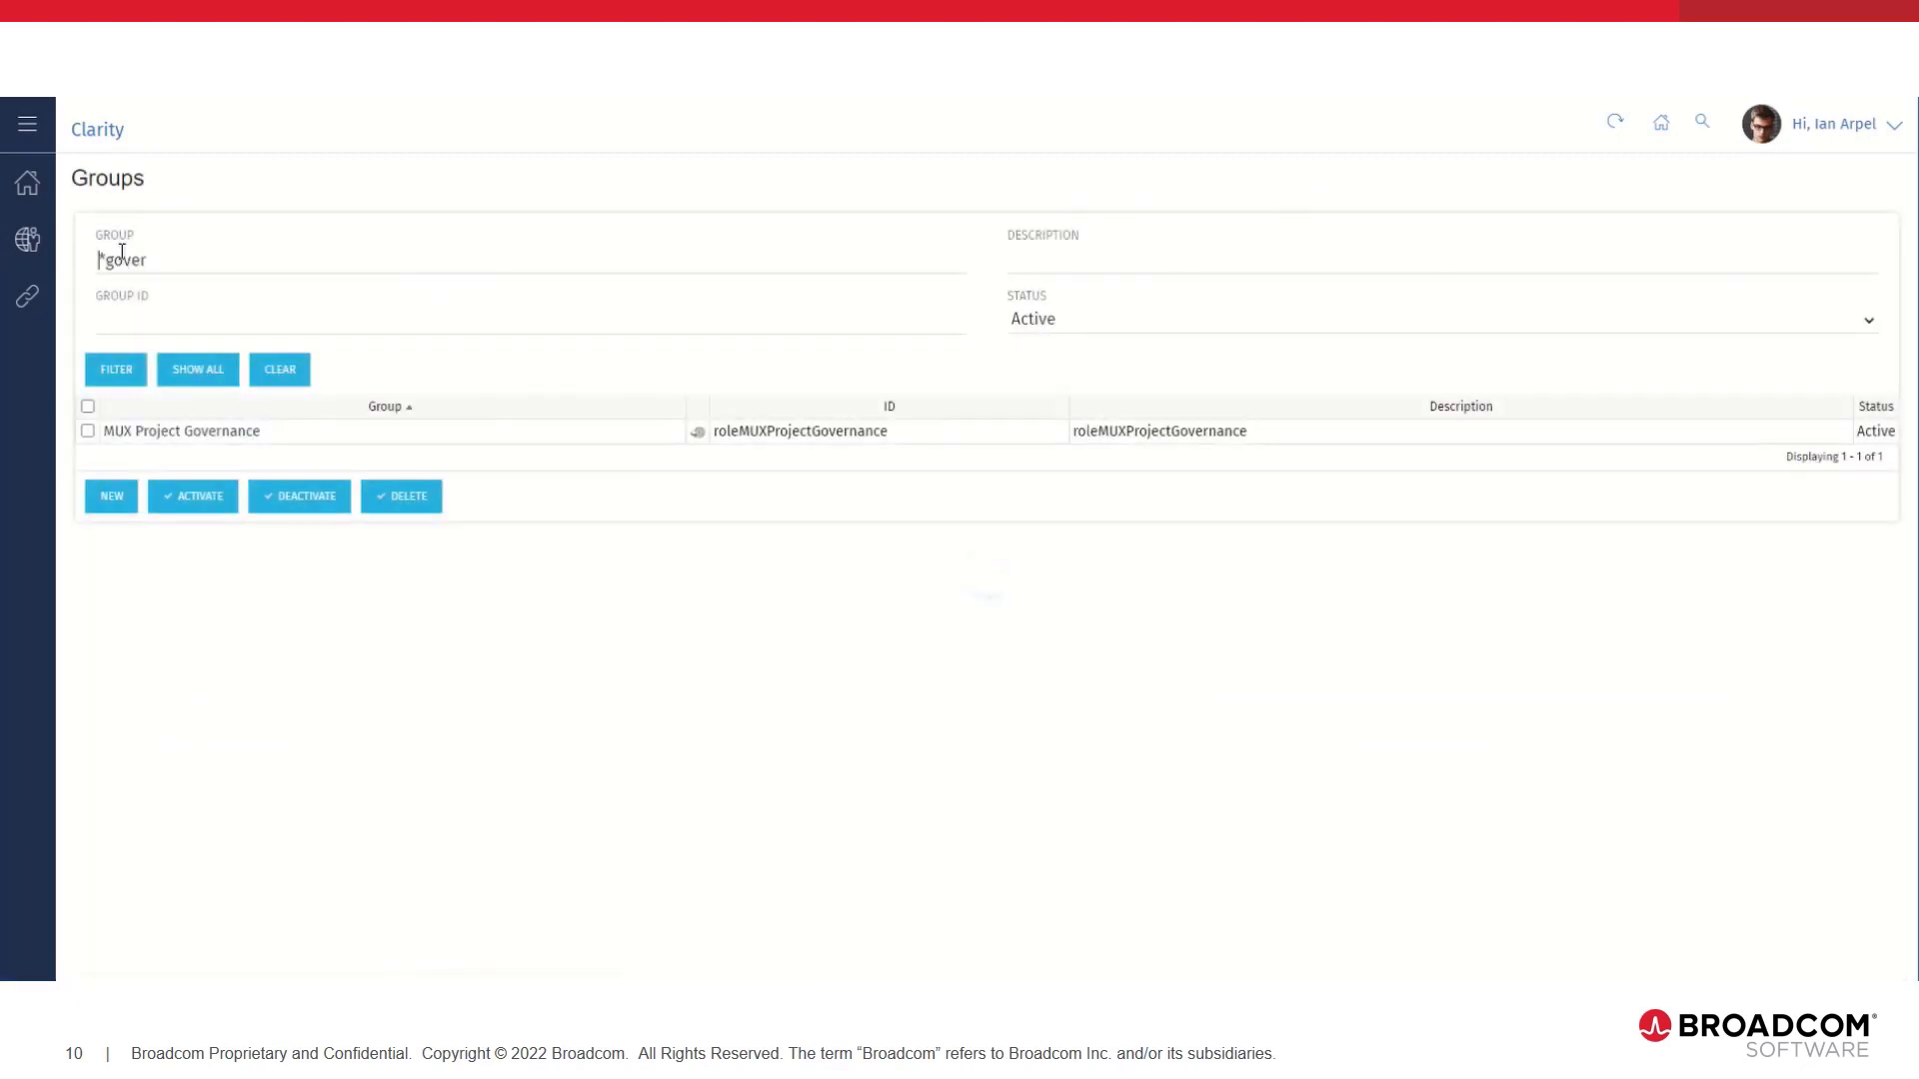
click(155, 432)
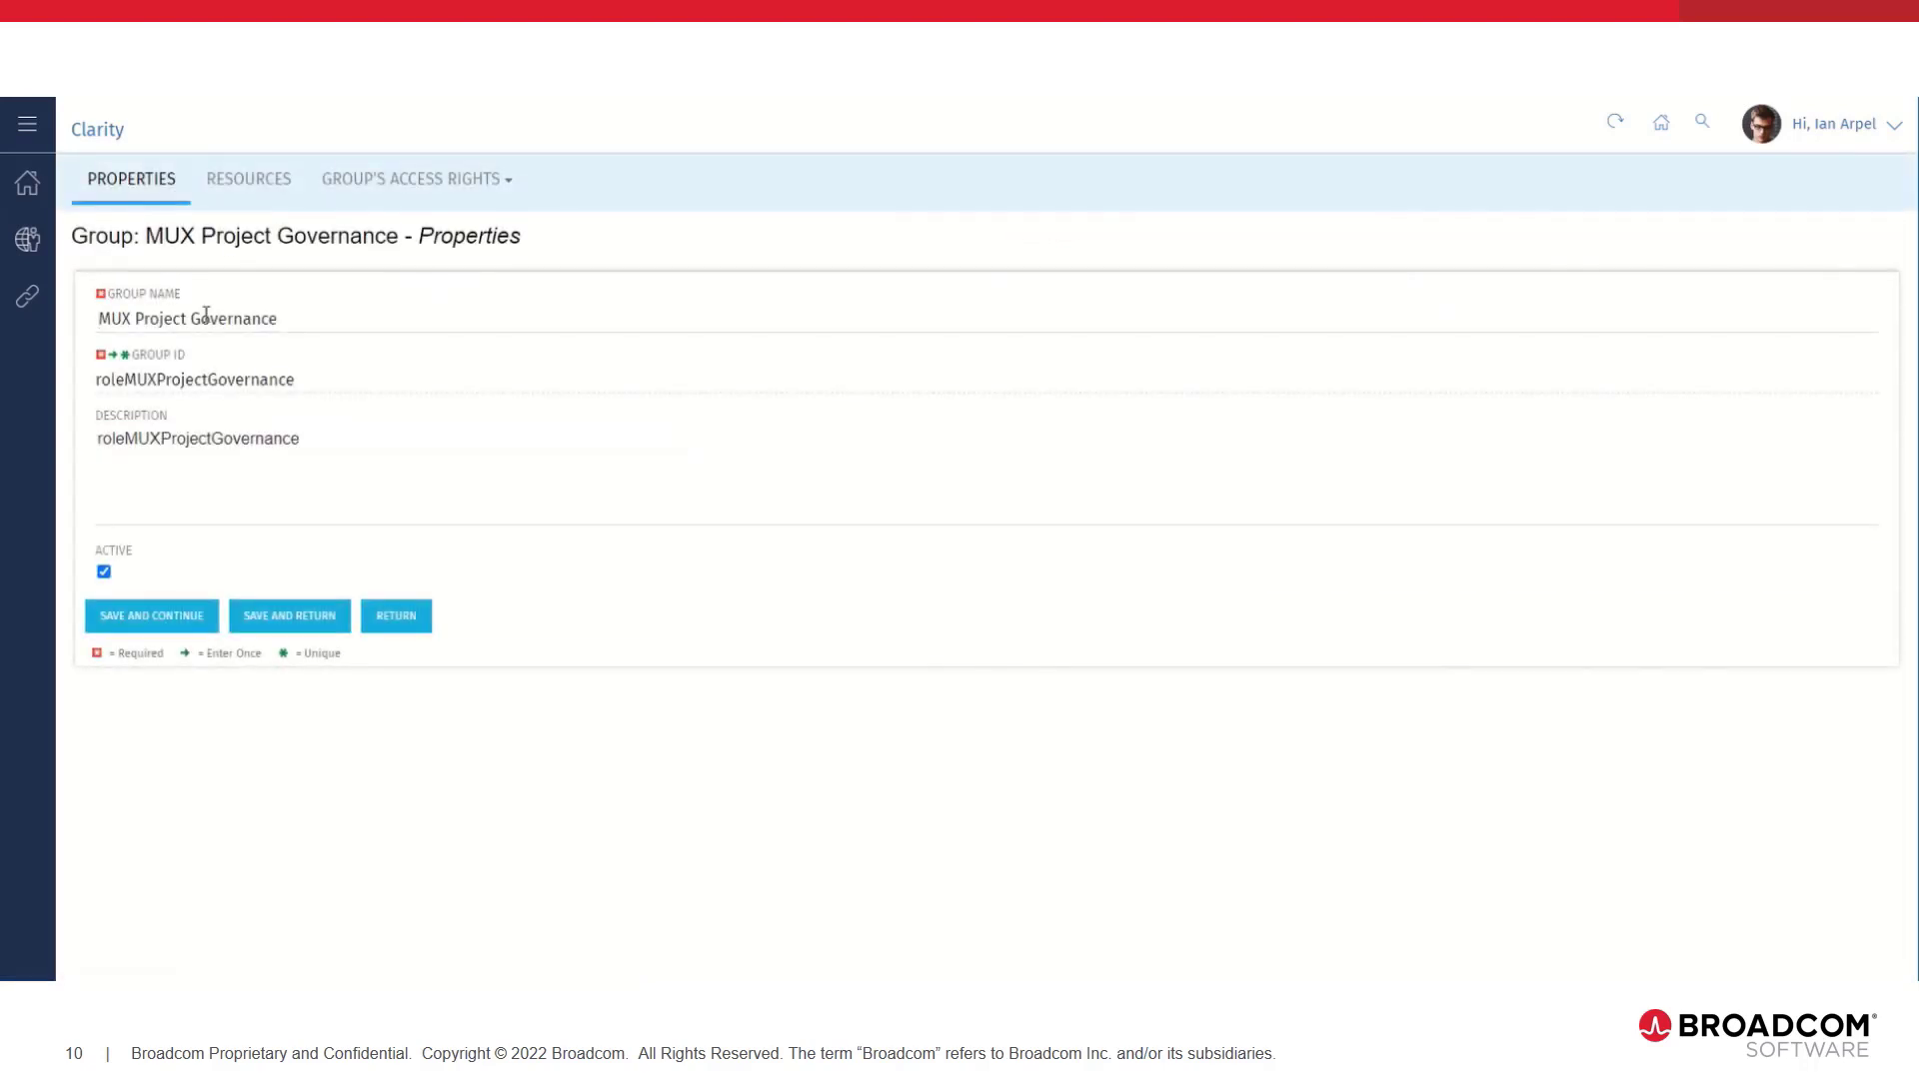
click(243, 189)
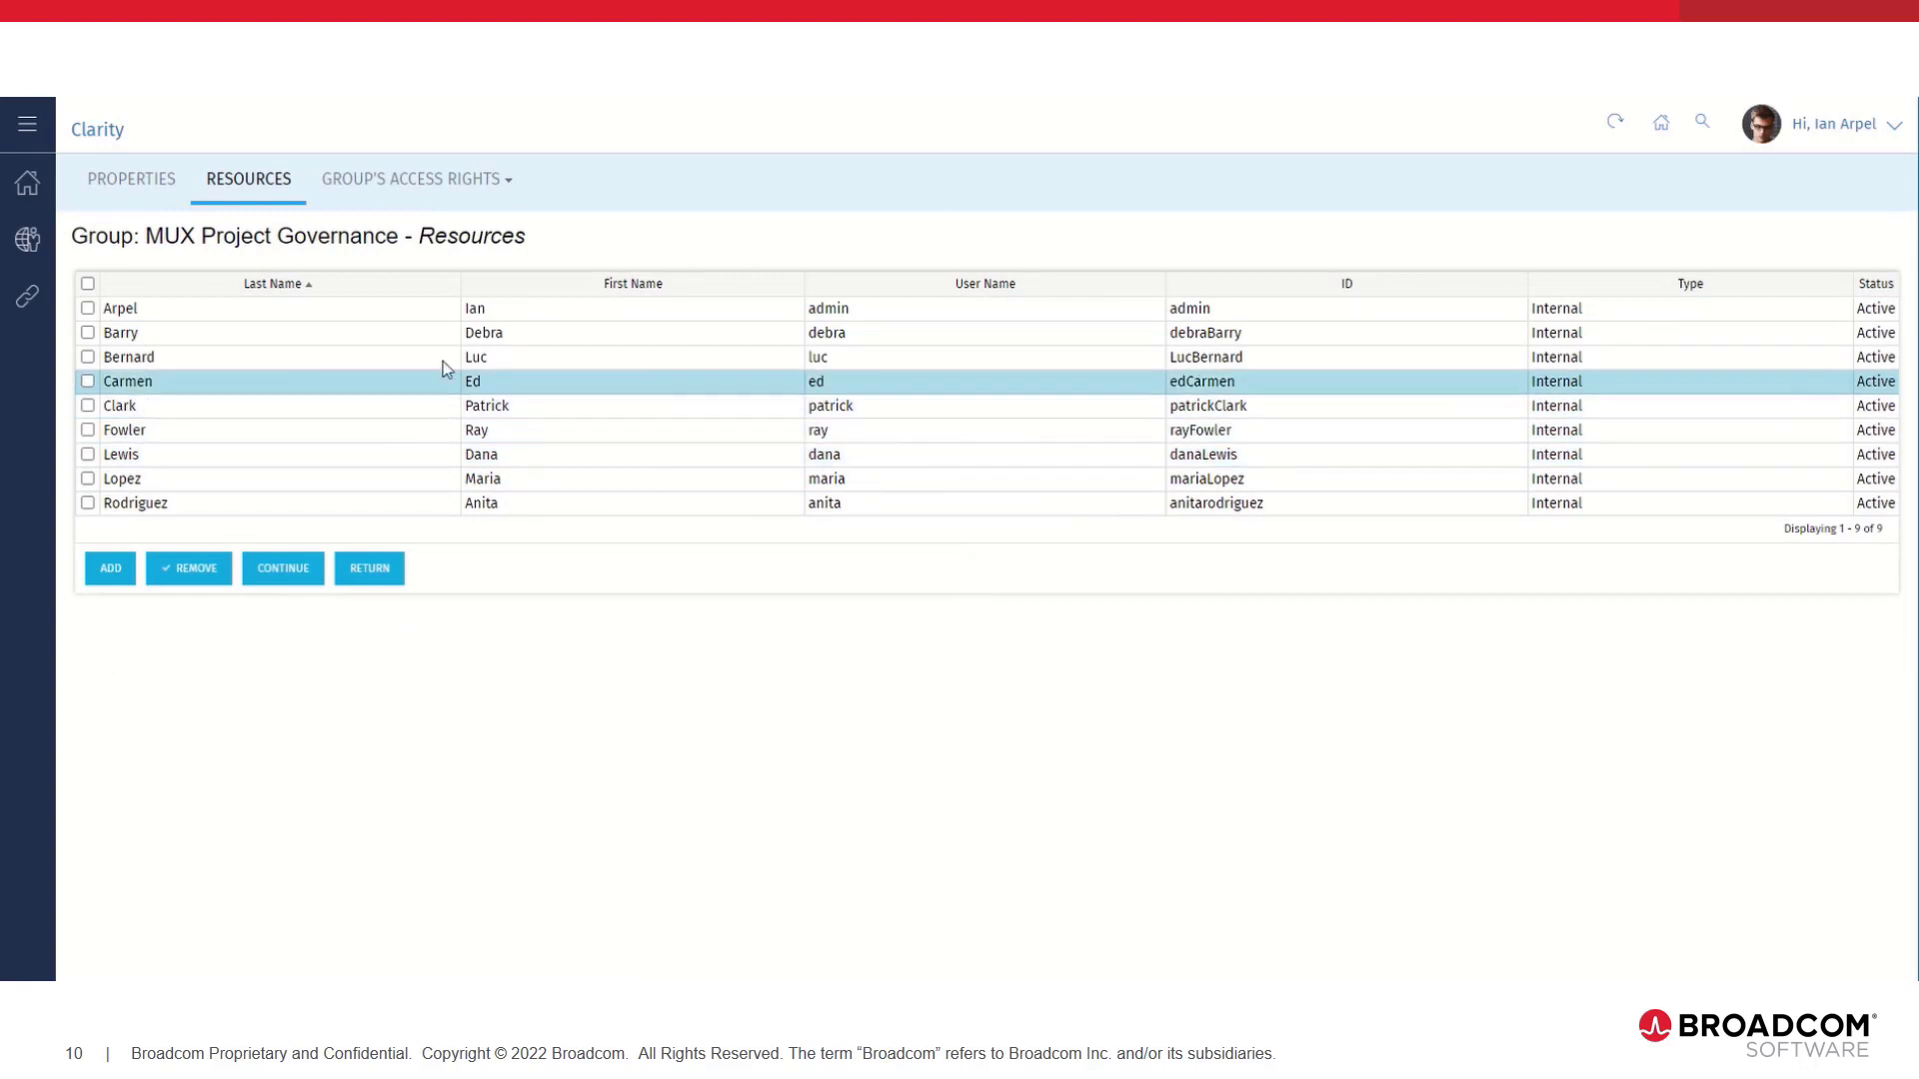
Add the Project - Copy global access right to the MUX Project Governance group, filtering the available rights by proj*copy
click(432, 181)
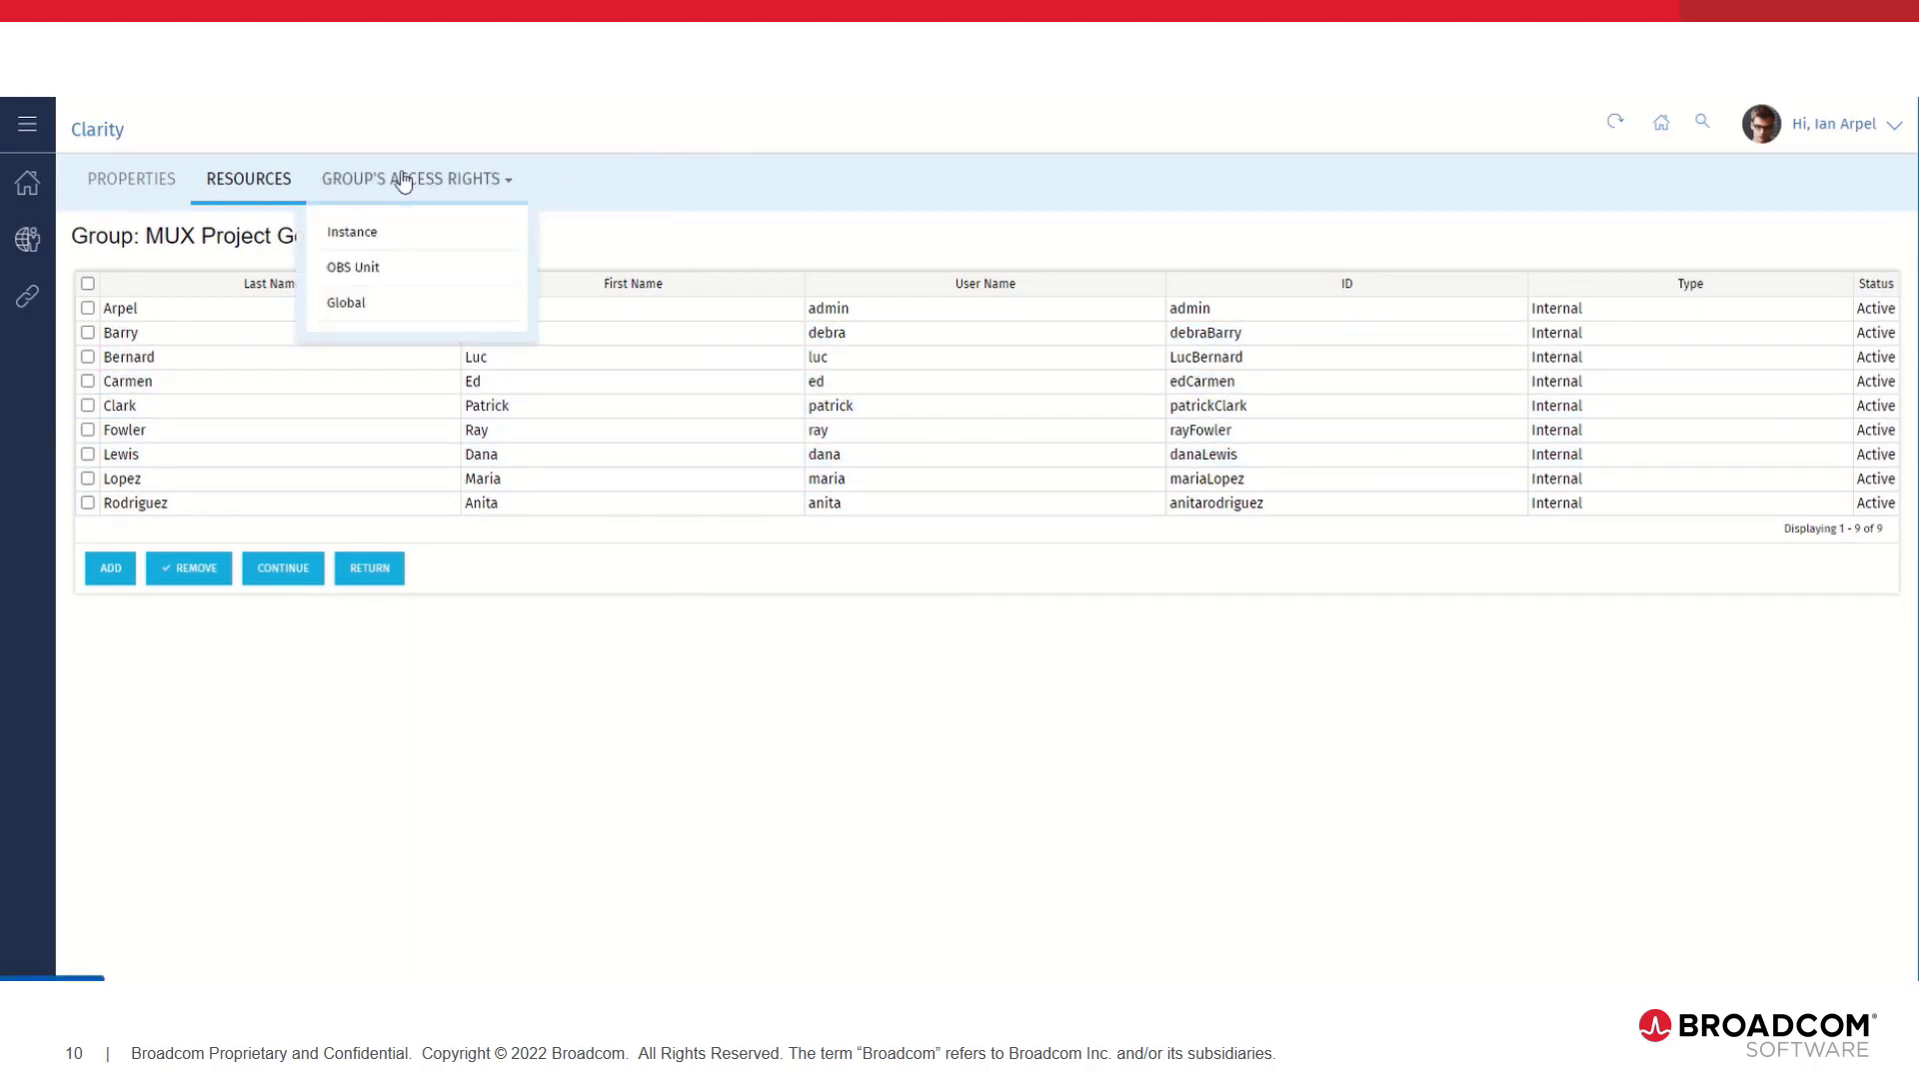
click(350, 302)
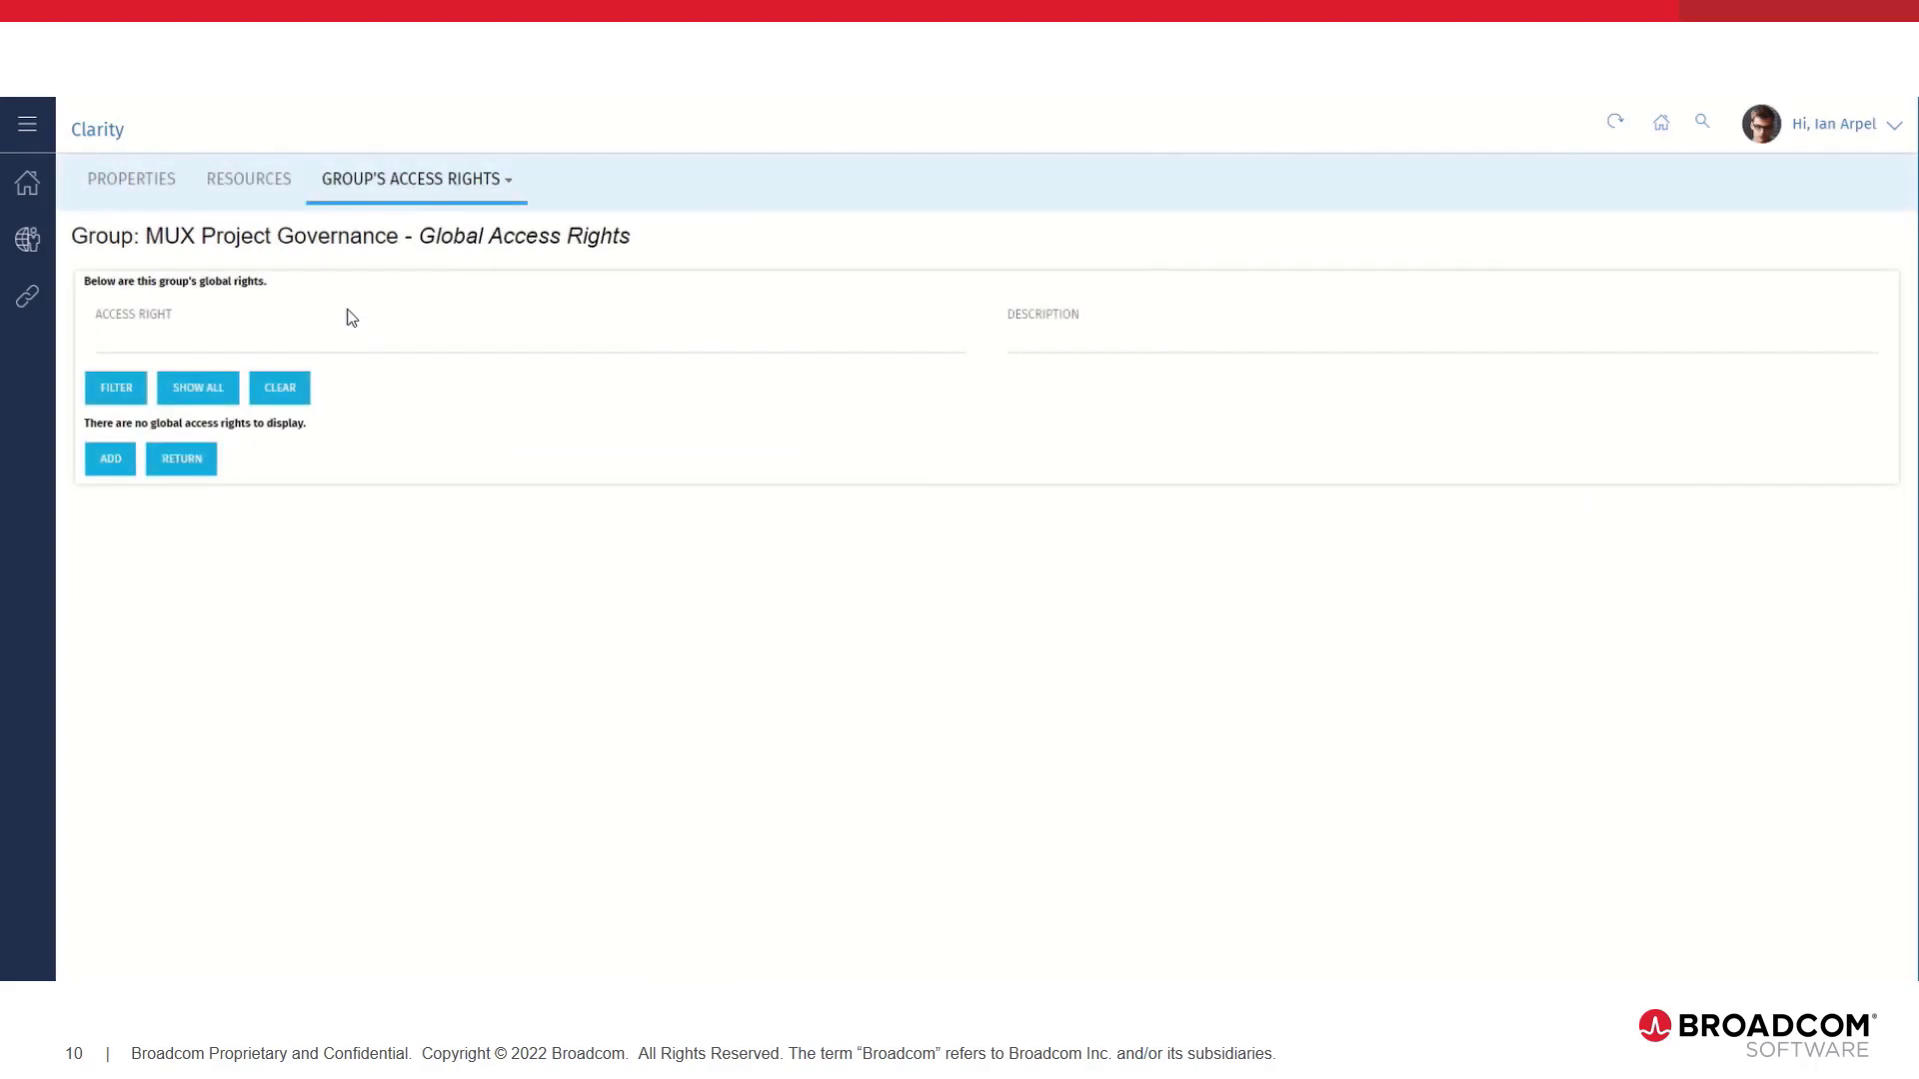
click(106, 463)
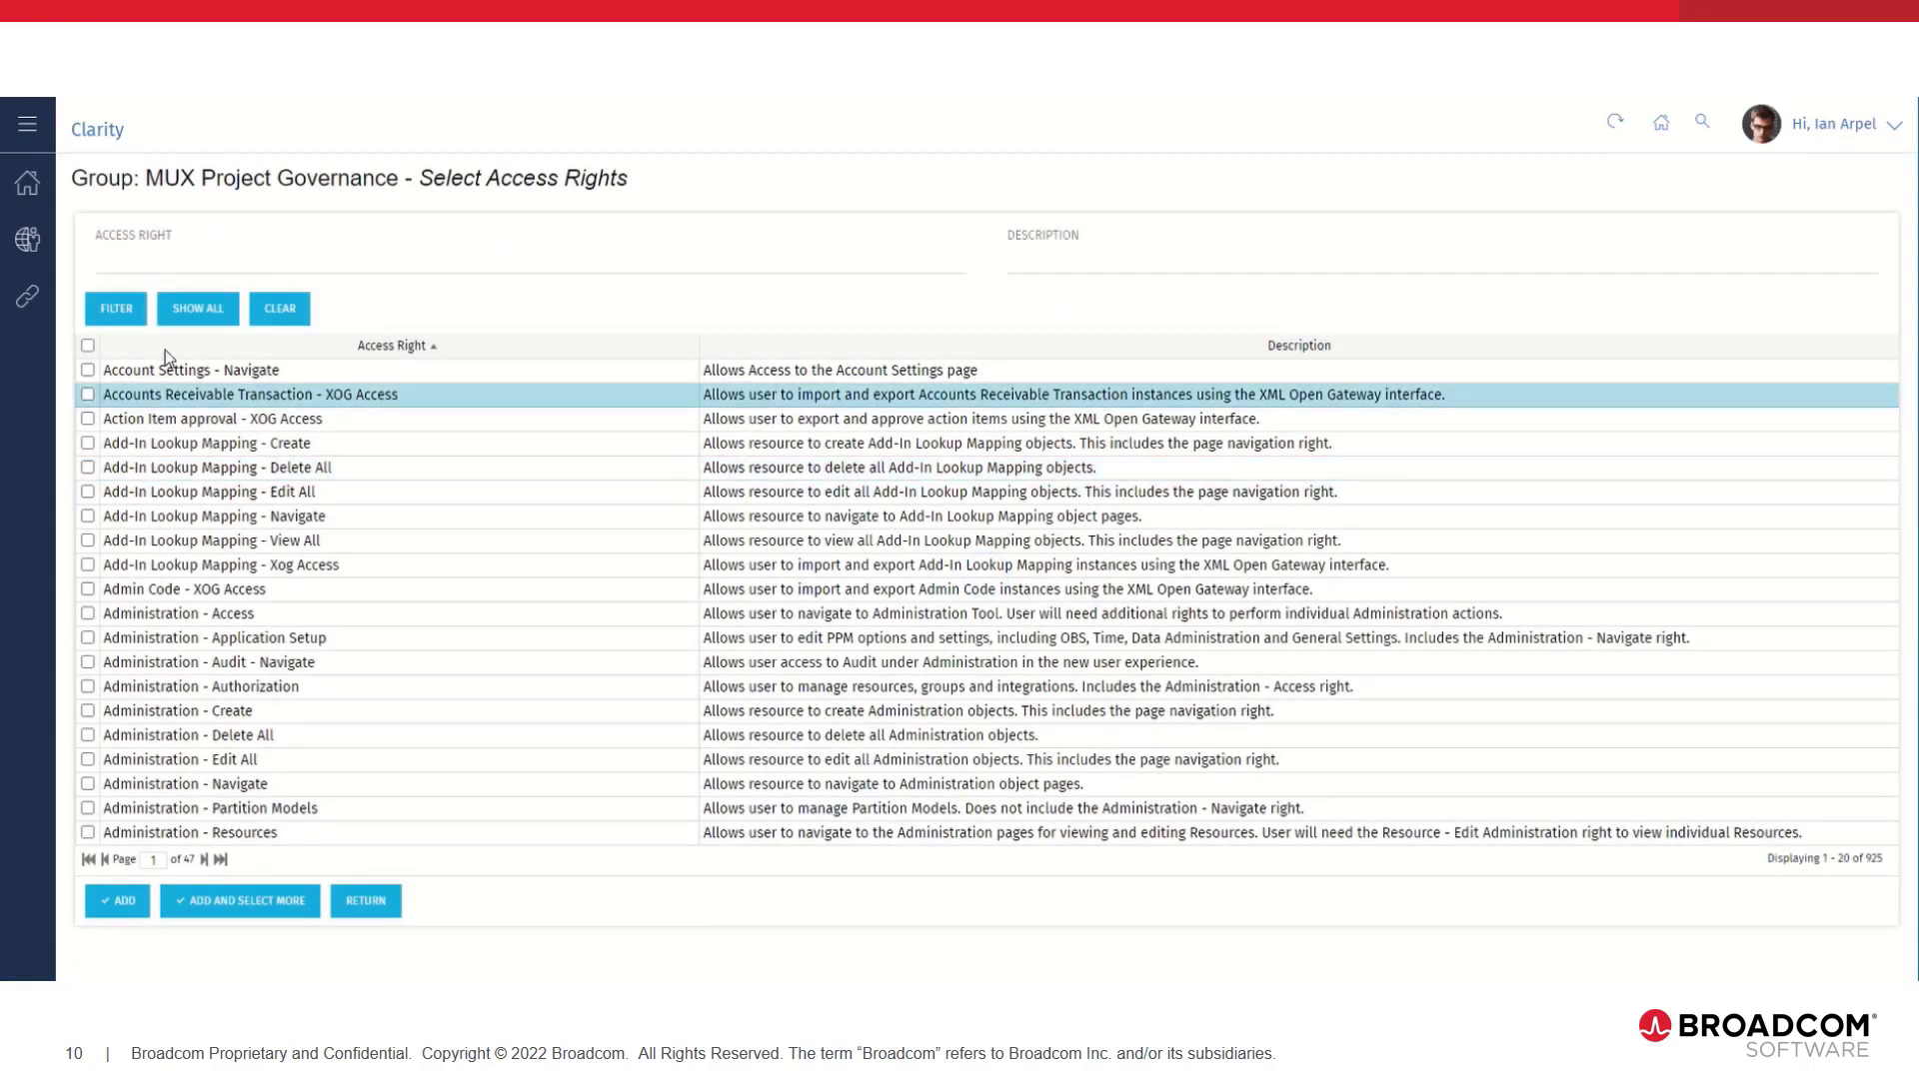
text(proj)
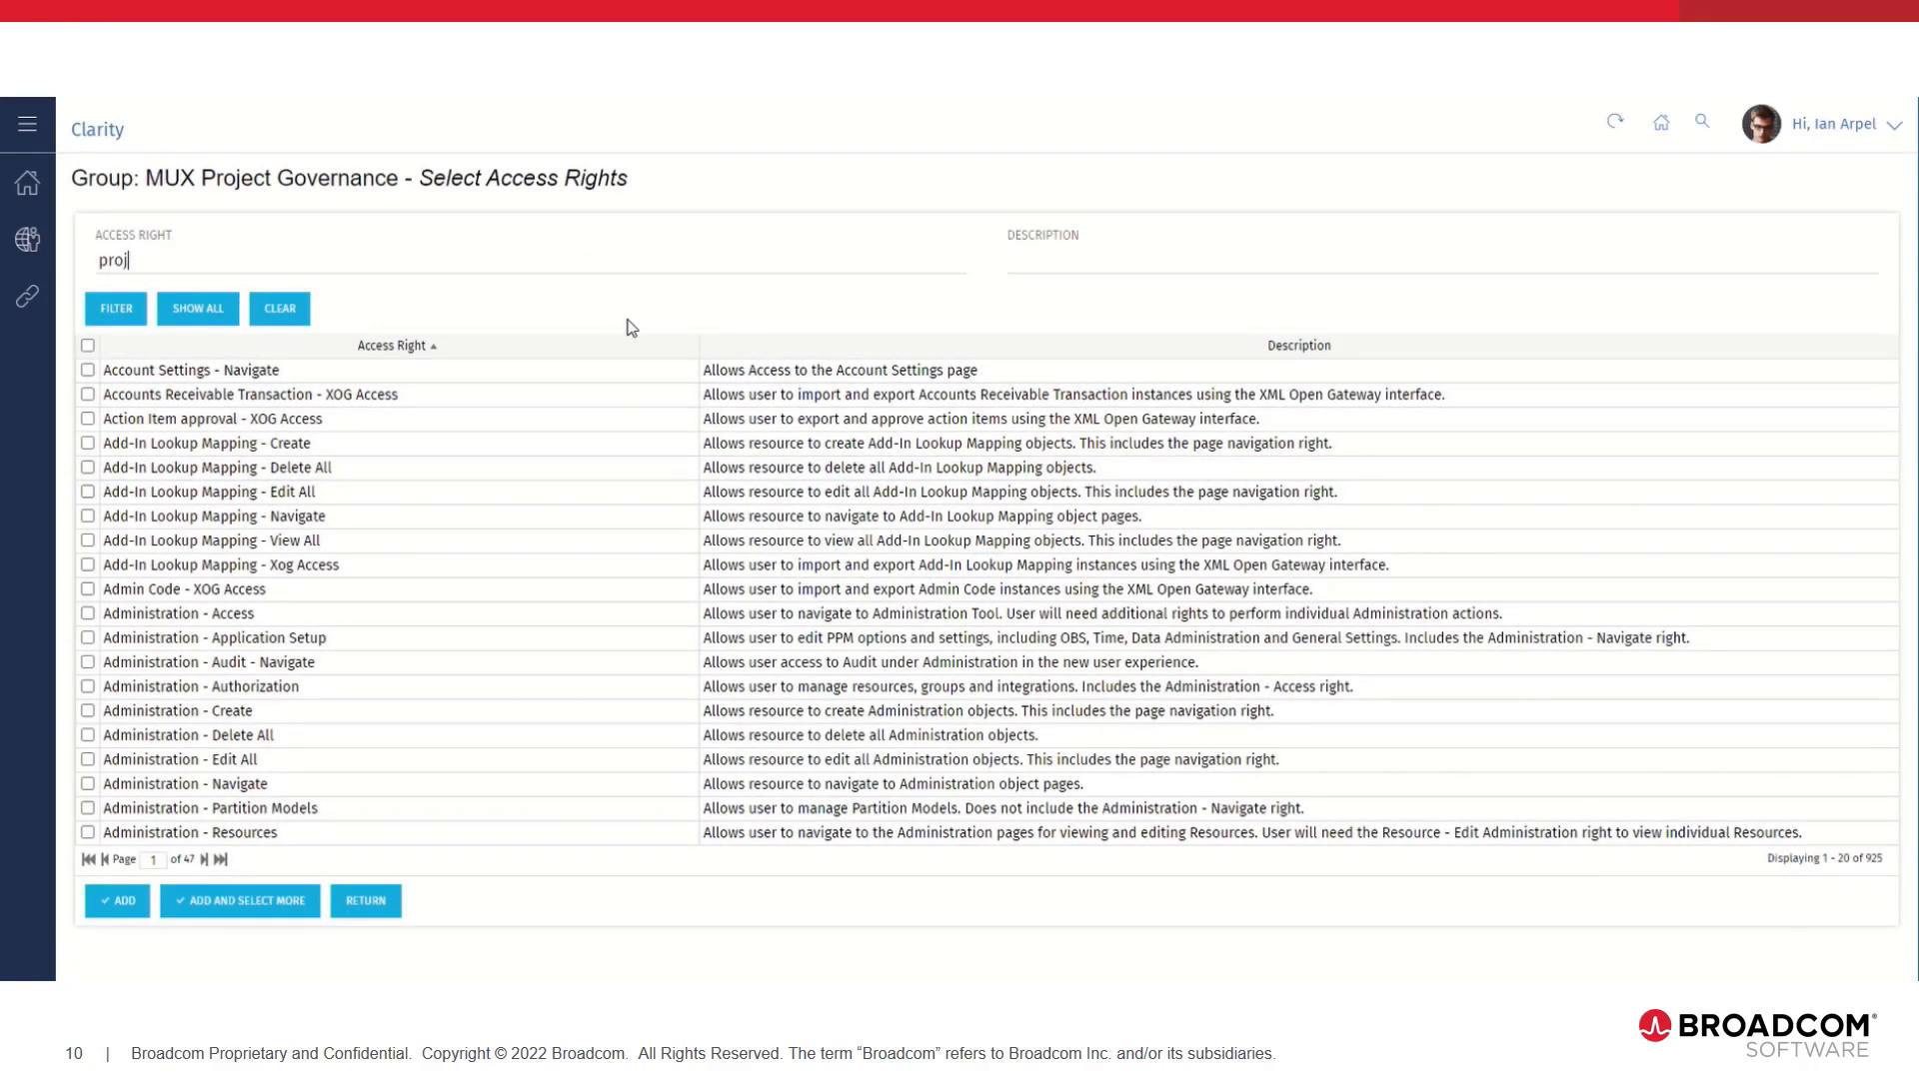
text(*copy)
key(Return)
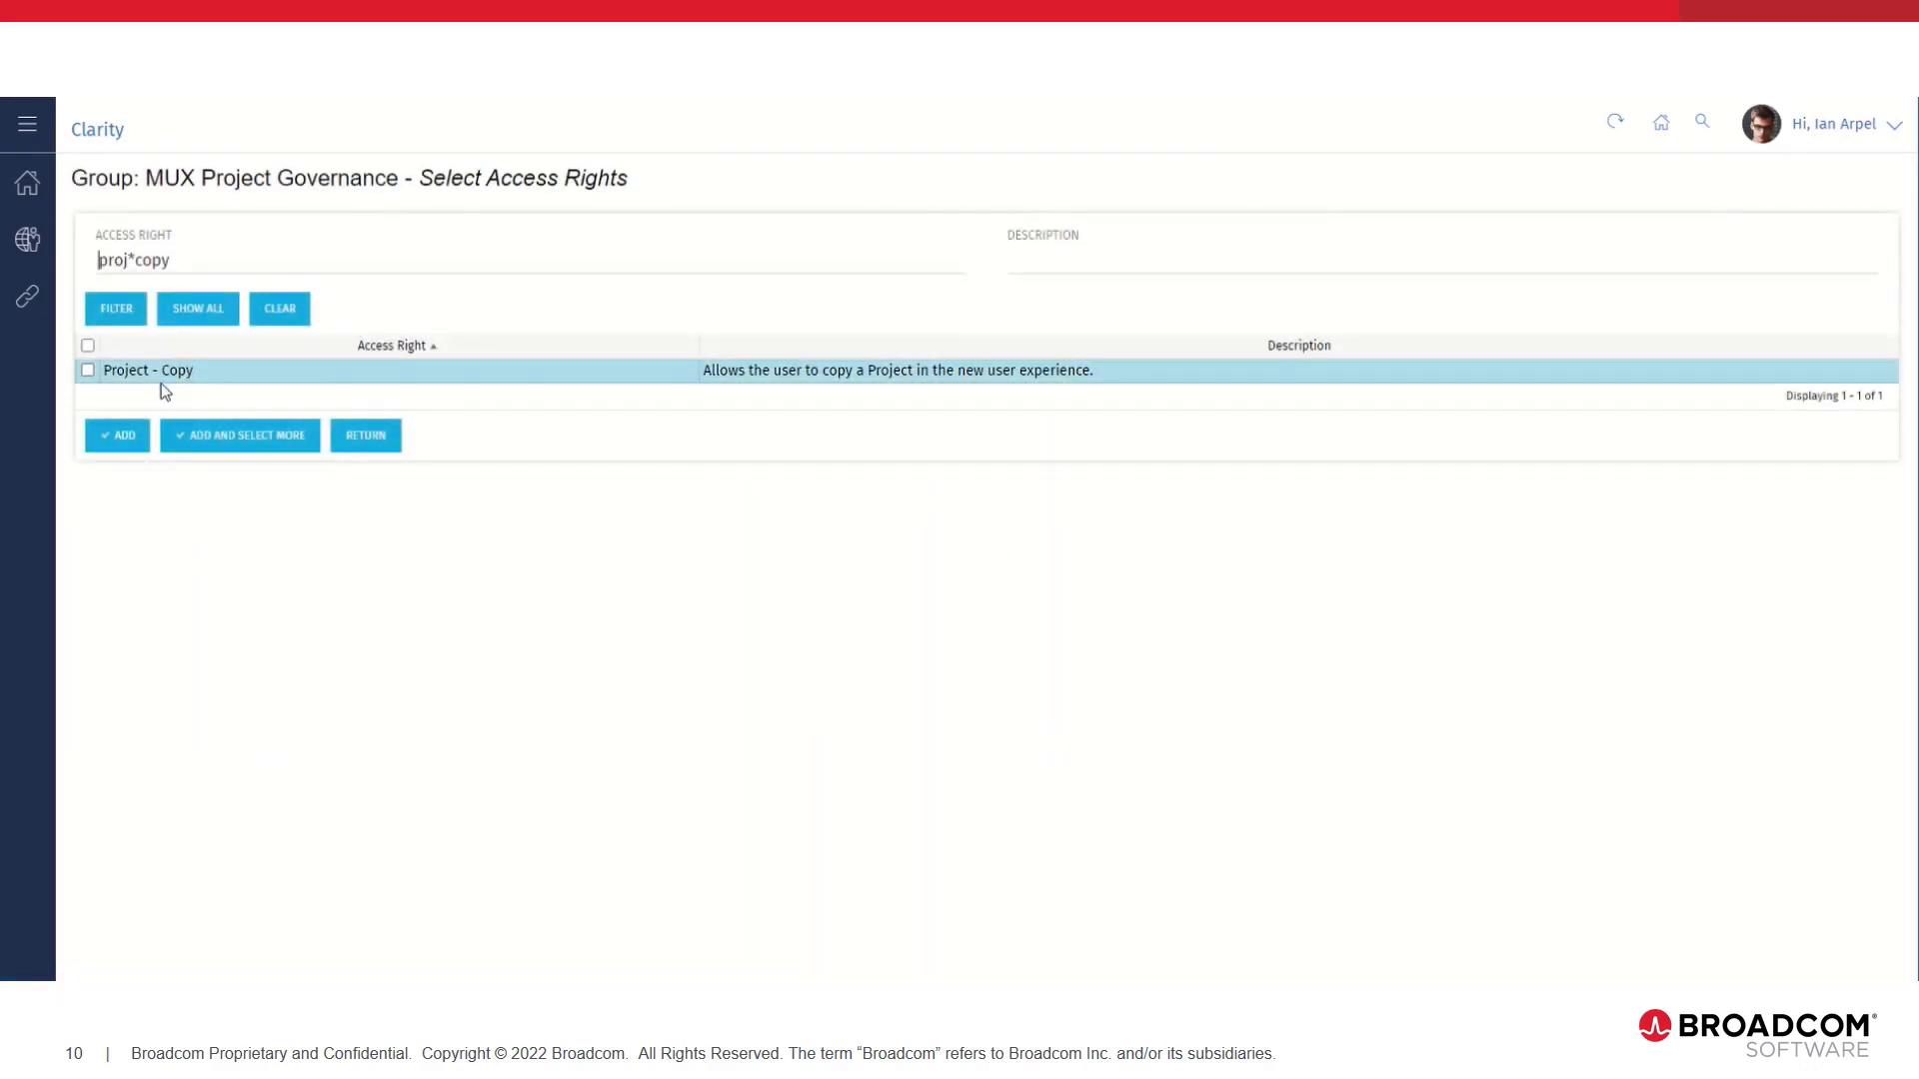
click(88, 371)
click(106, 438)
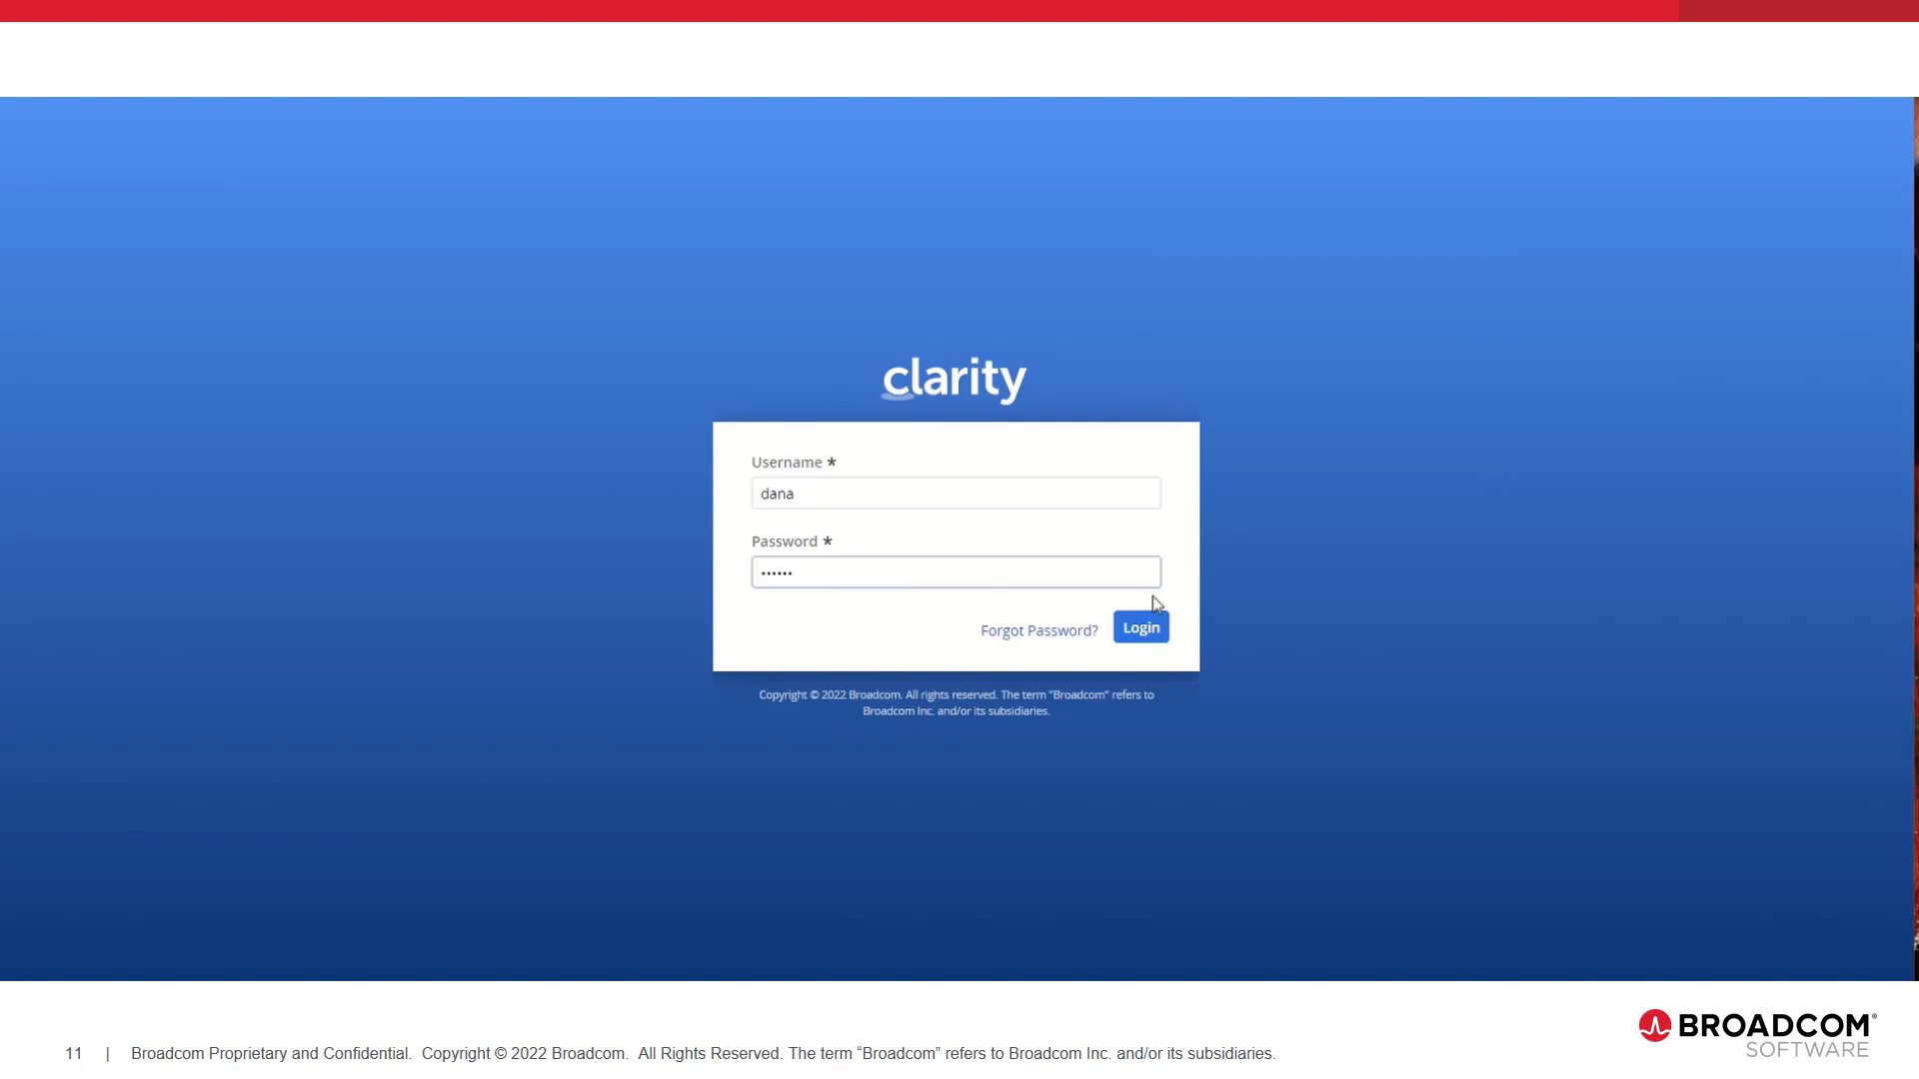
Log in as the project manager, open the projects page and check the timeline actions for AARD Payments Module
click(1140, 627)
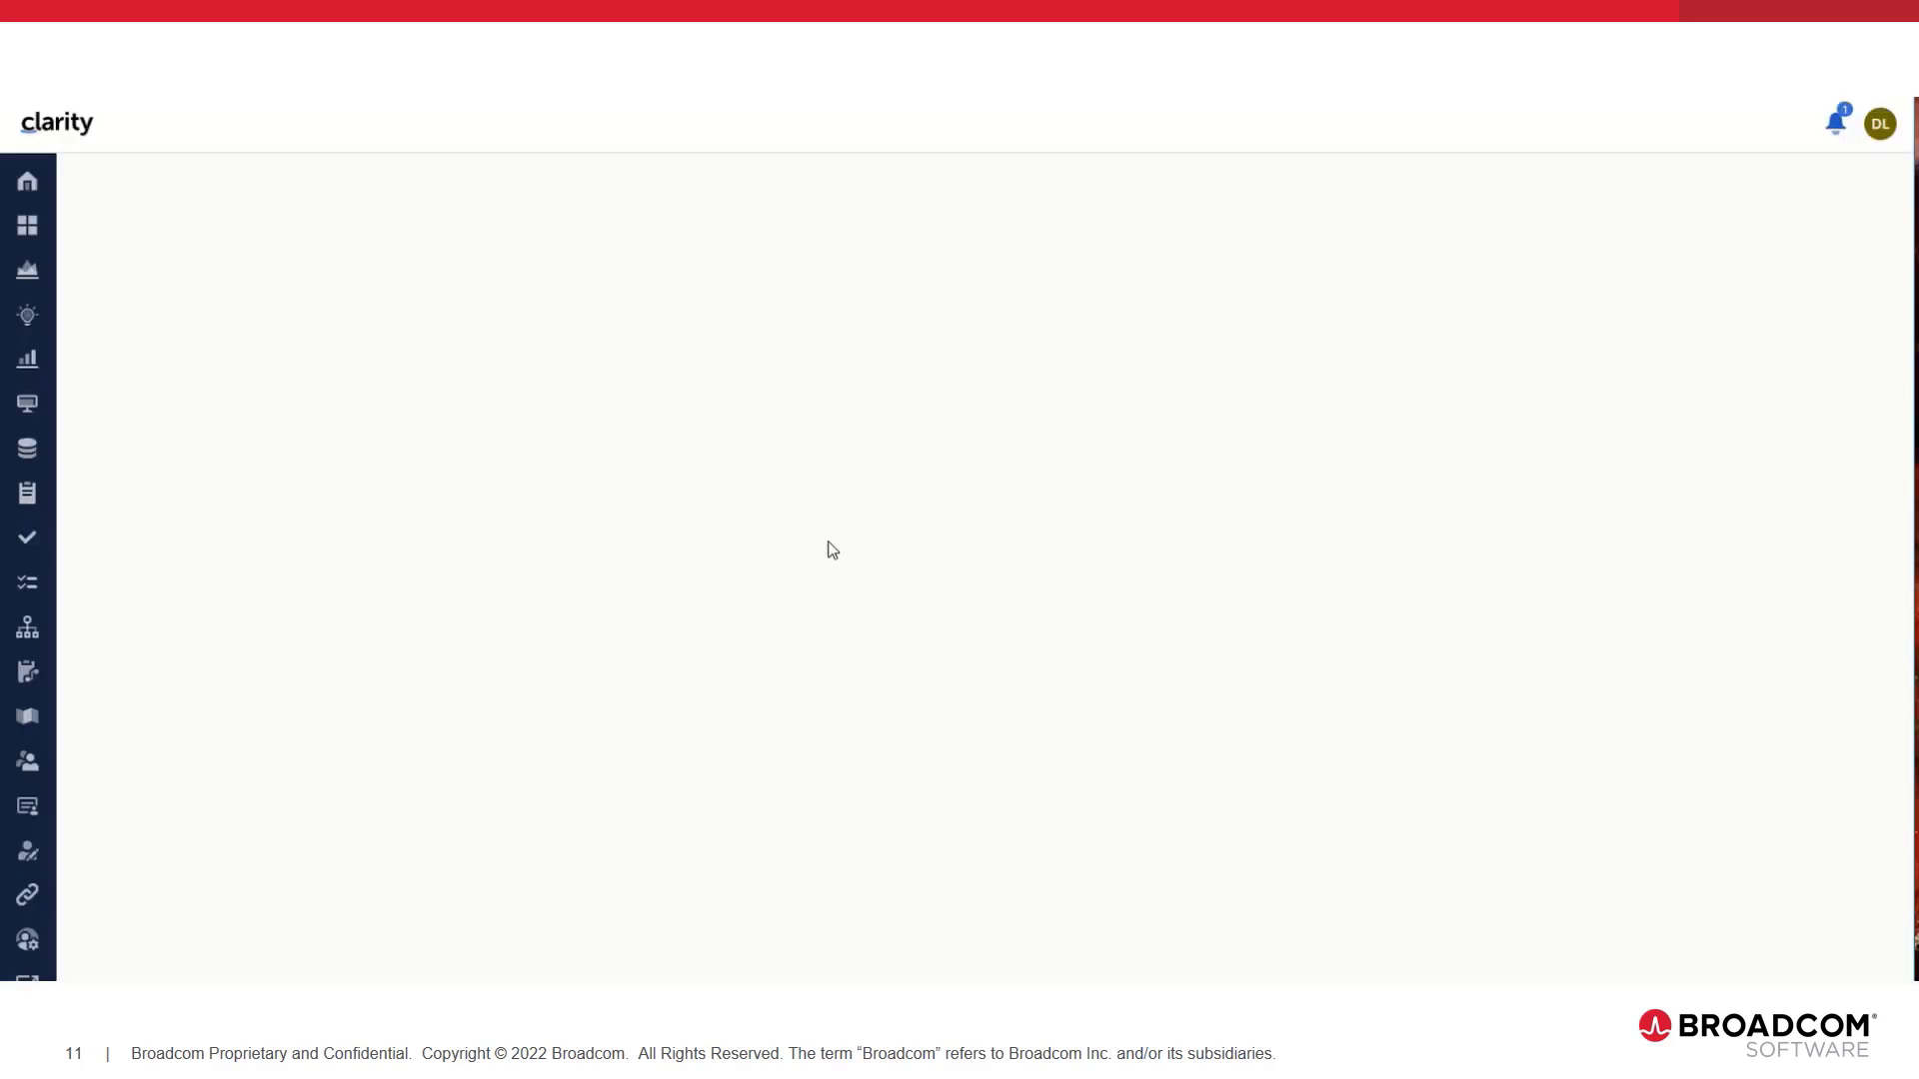
click(45, 270)
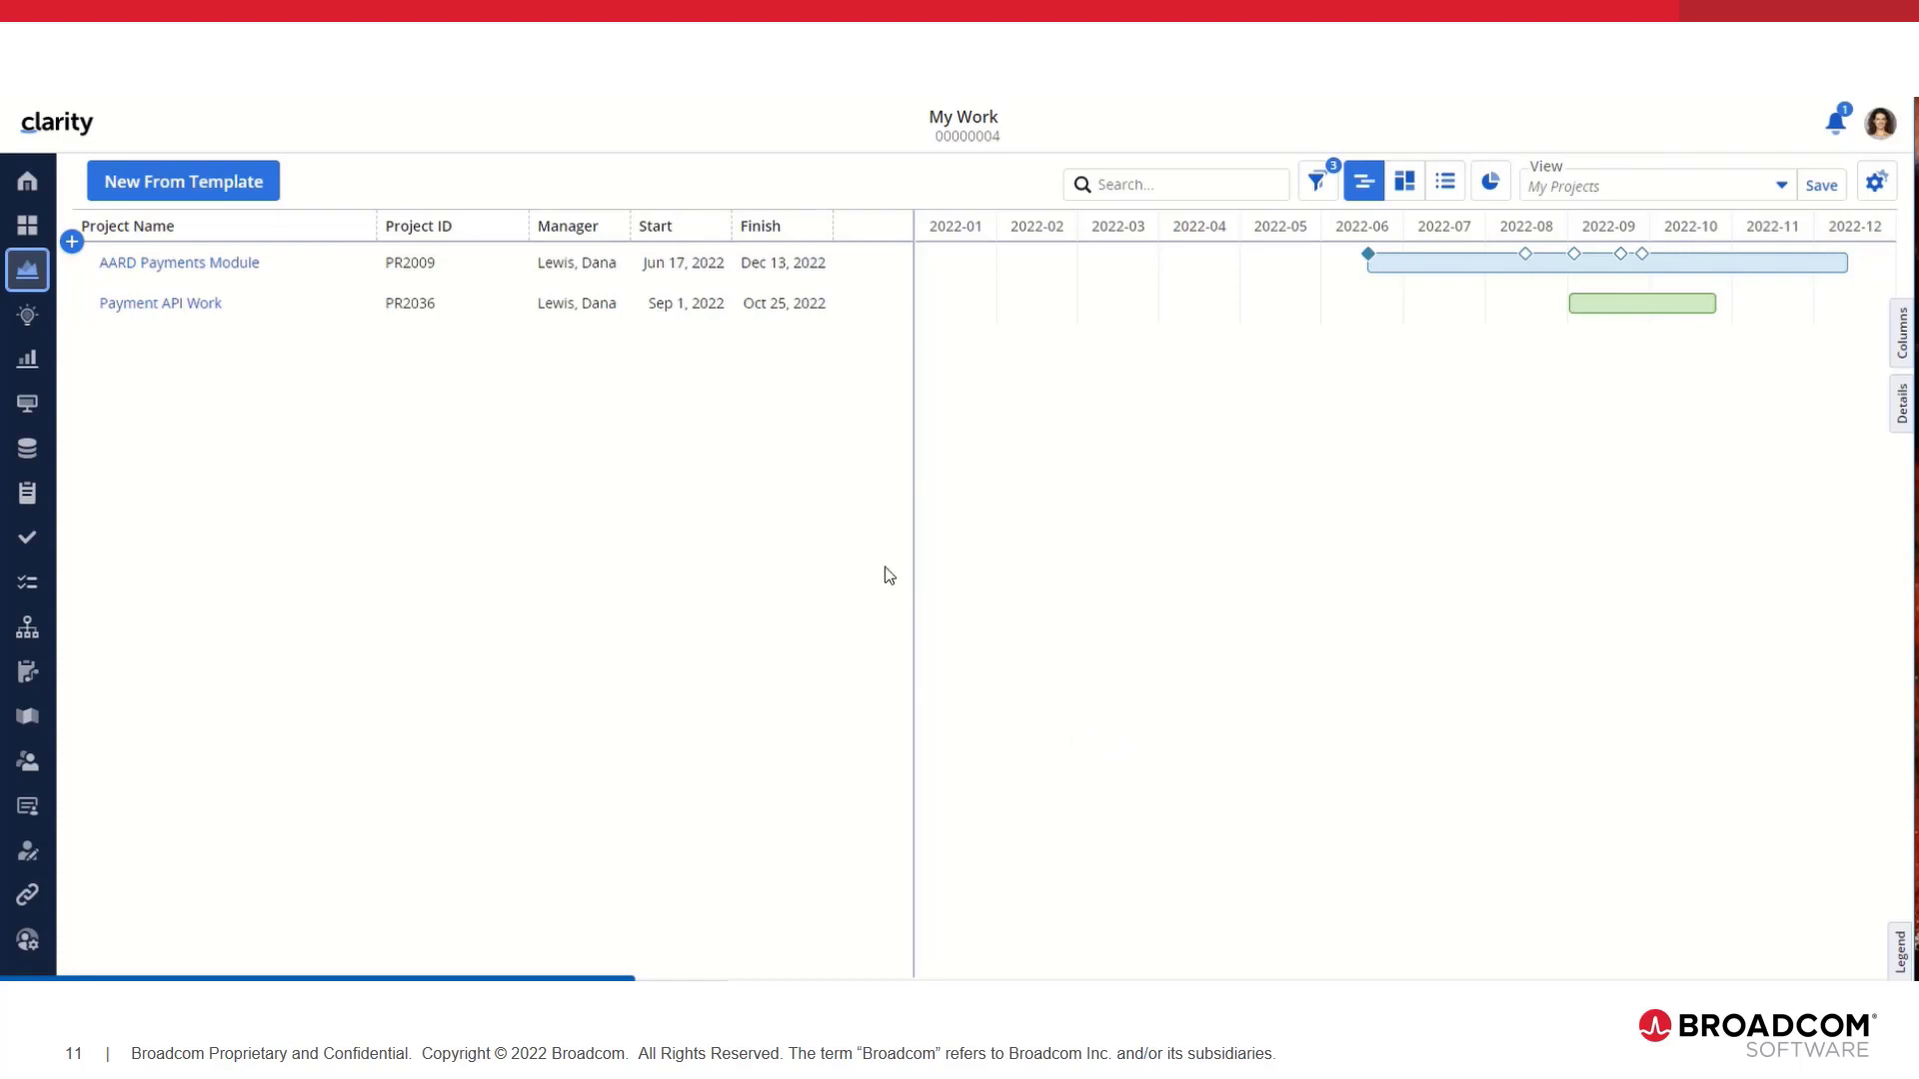
right_click(675, 264)
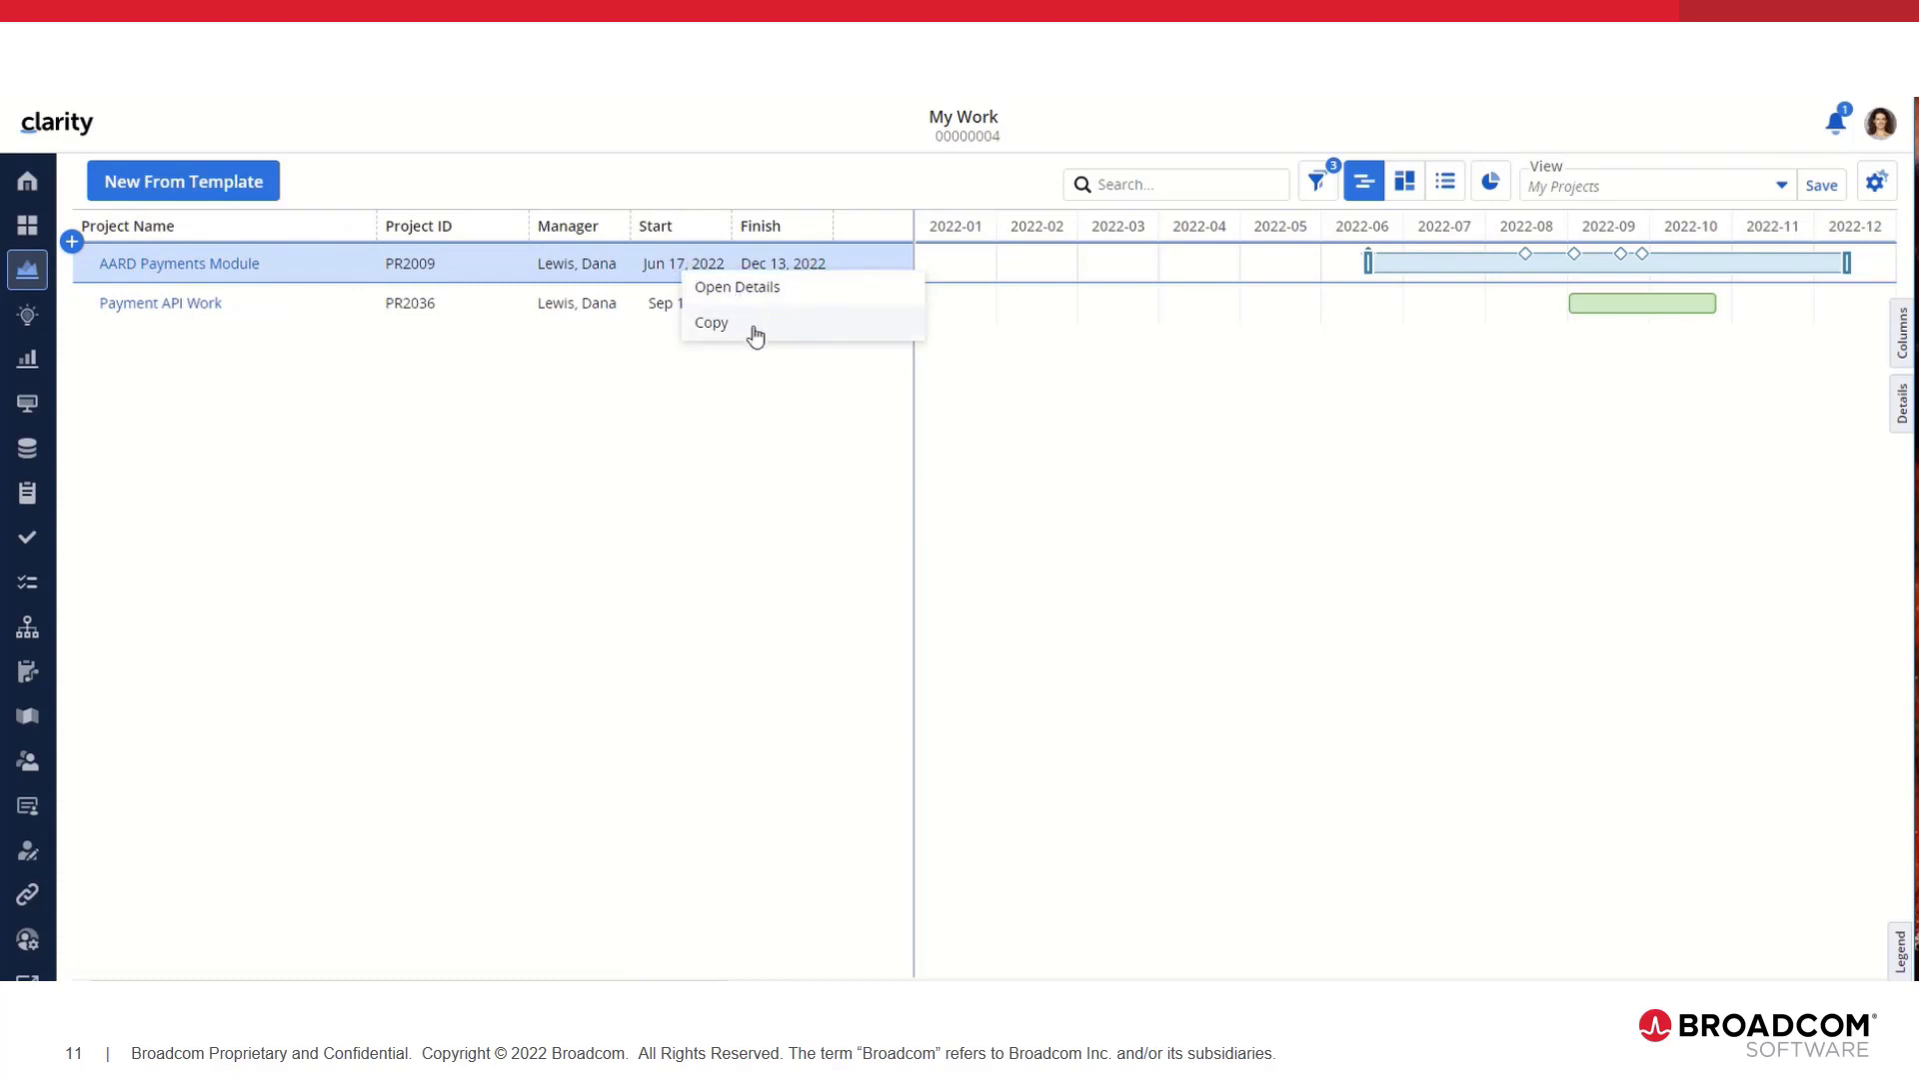
click(747, 405)
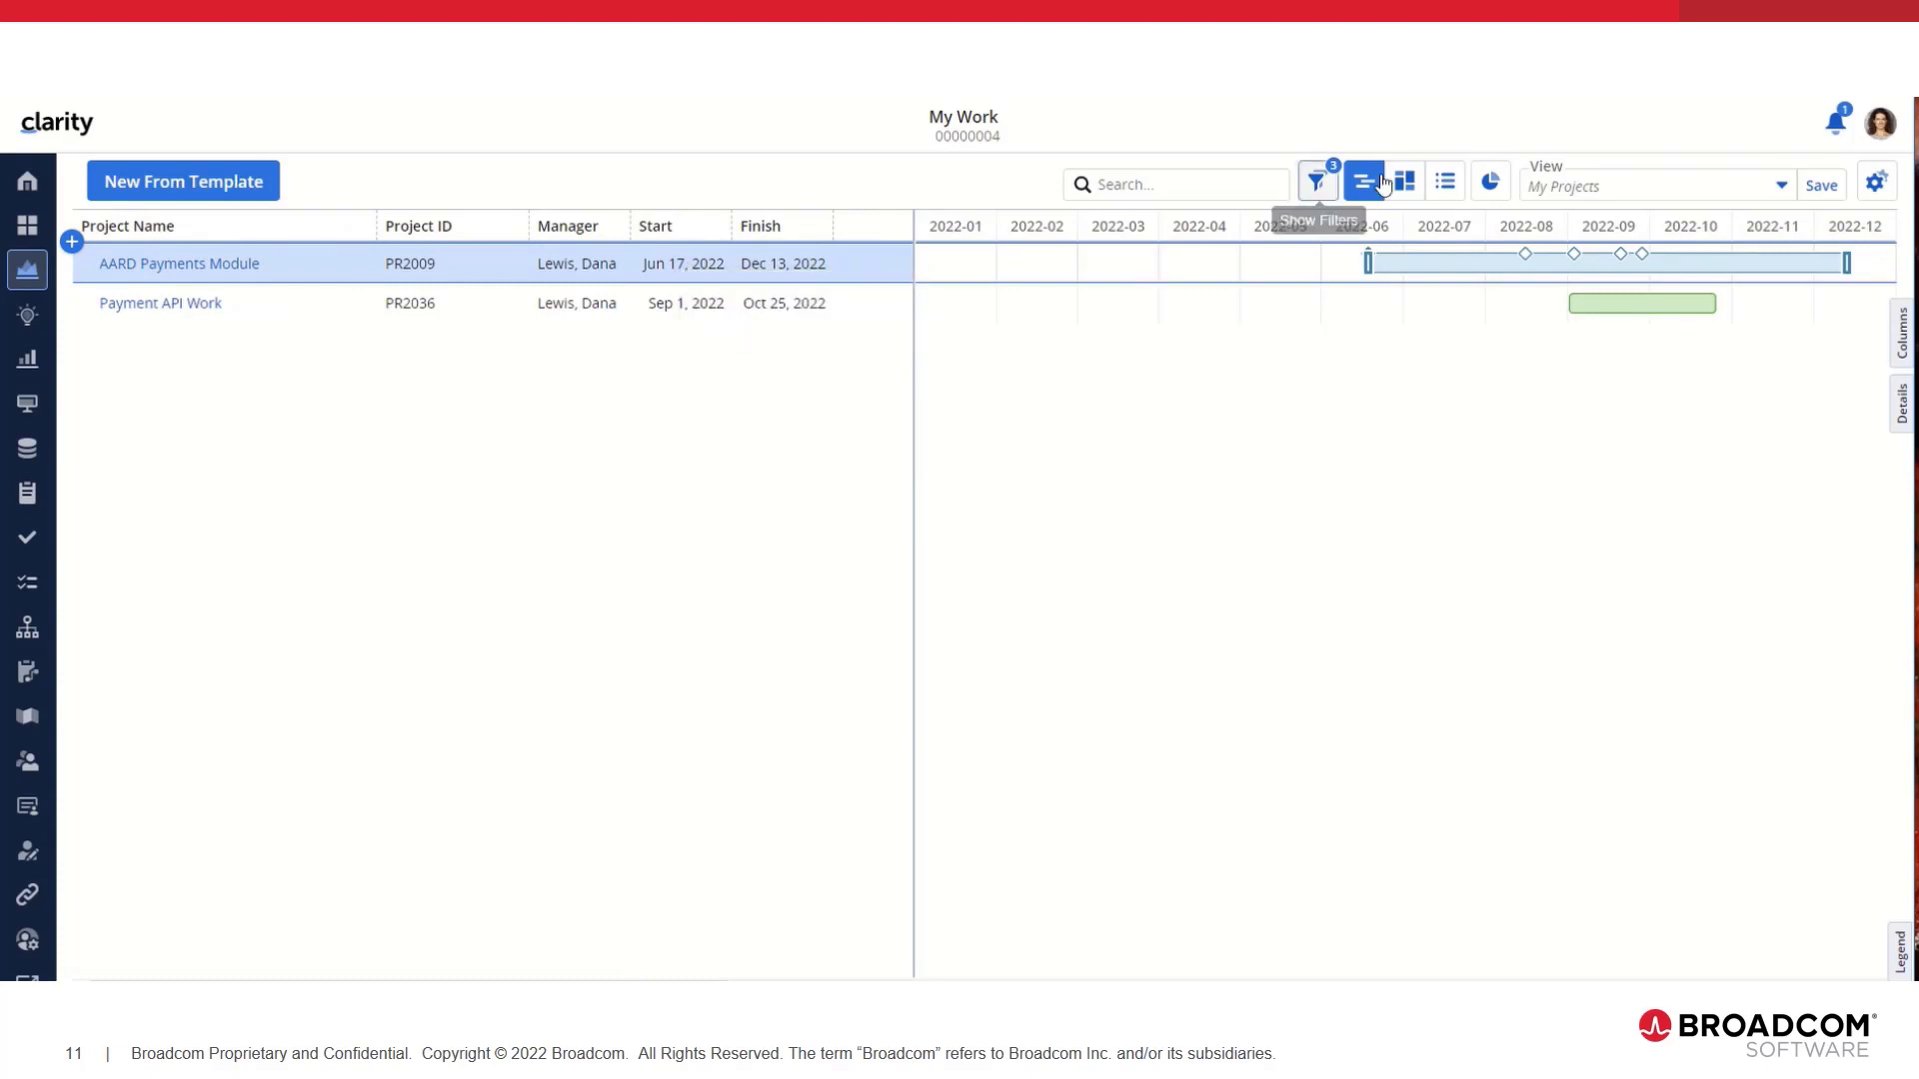
Show the projects in the grid view and check the row actions for AARD Payments Module
click(1445, 181)
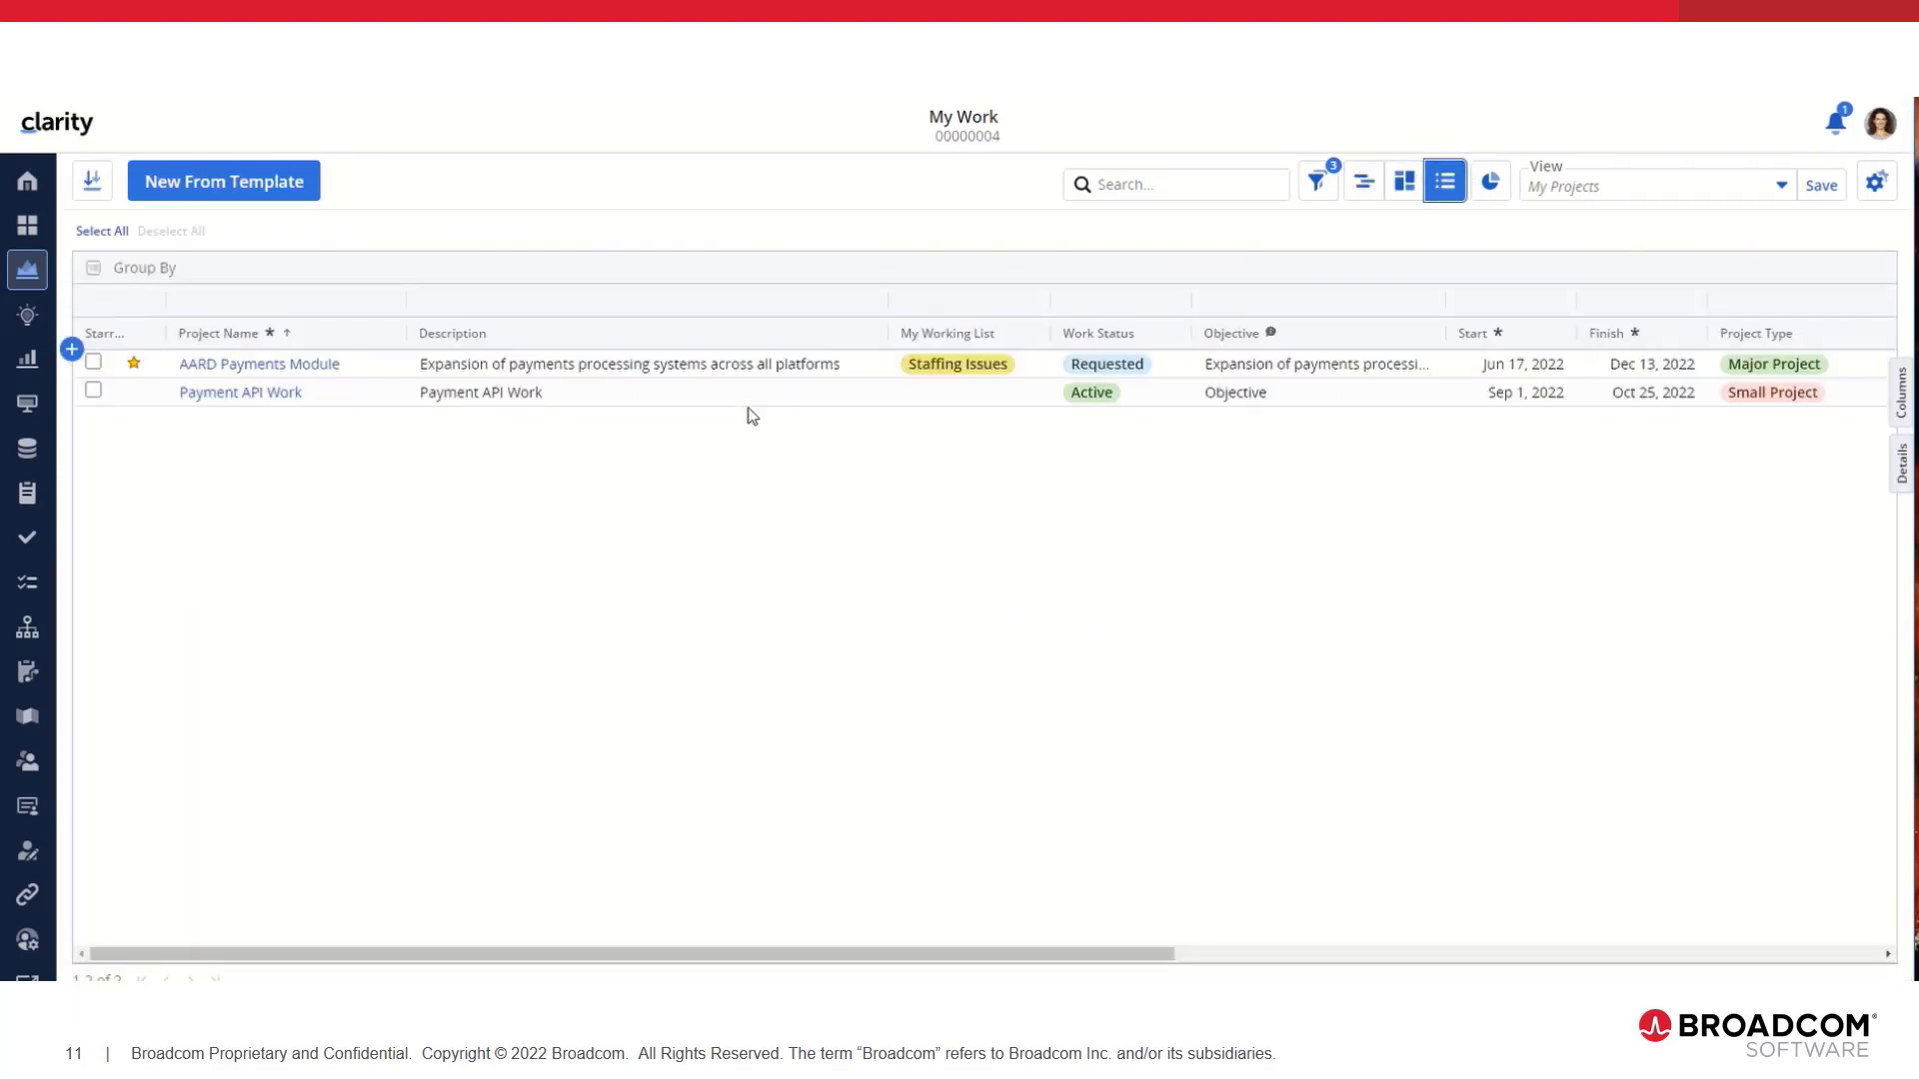
right_click(756, 364)
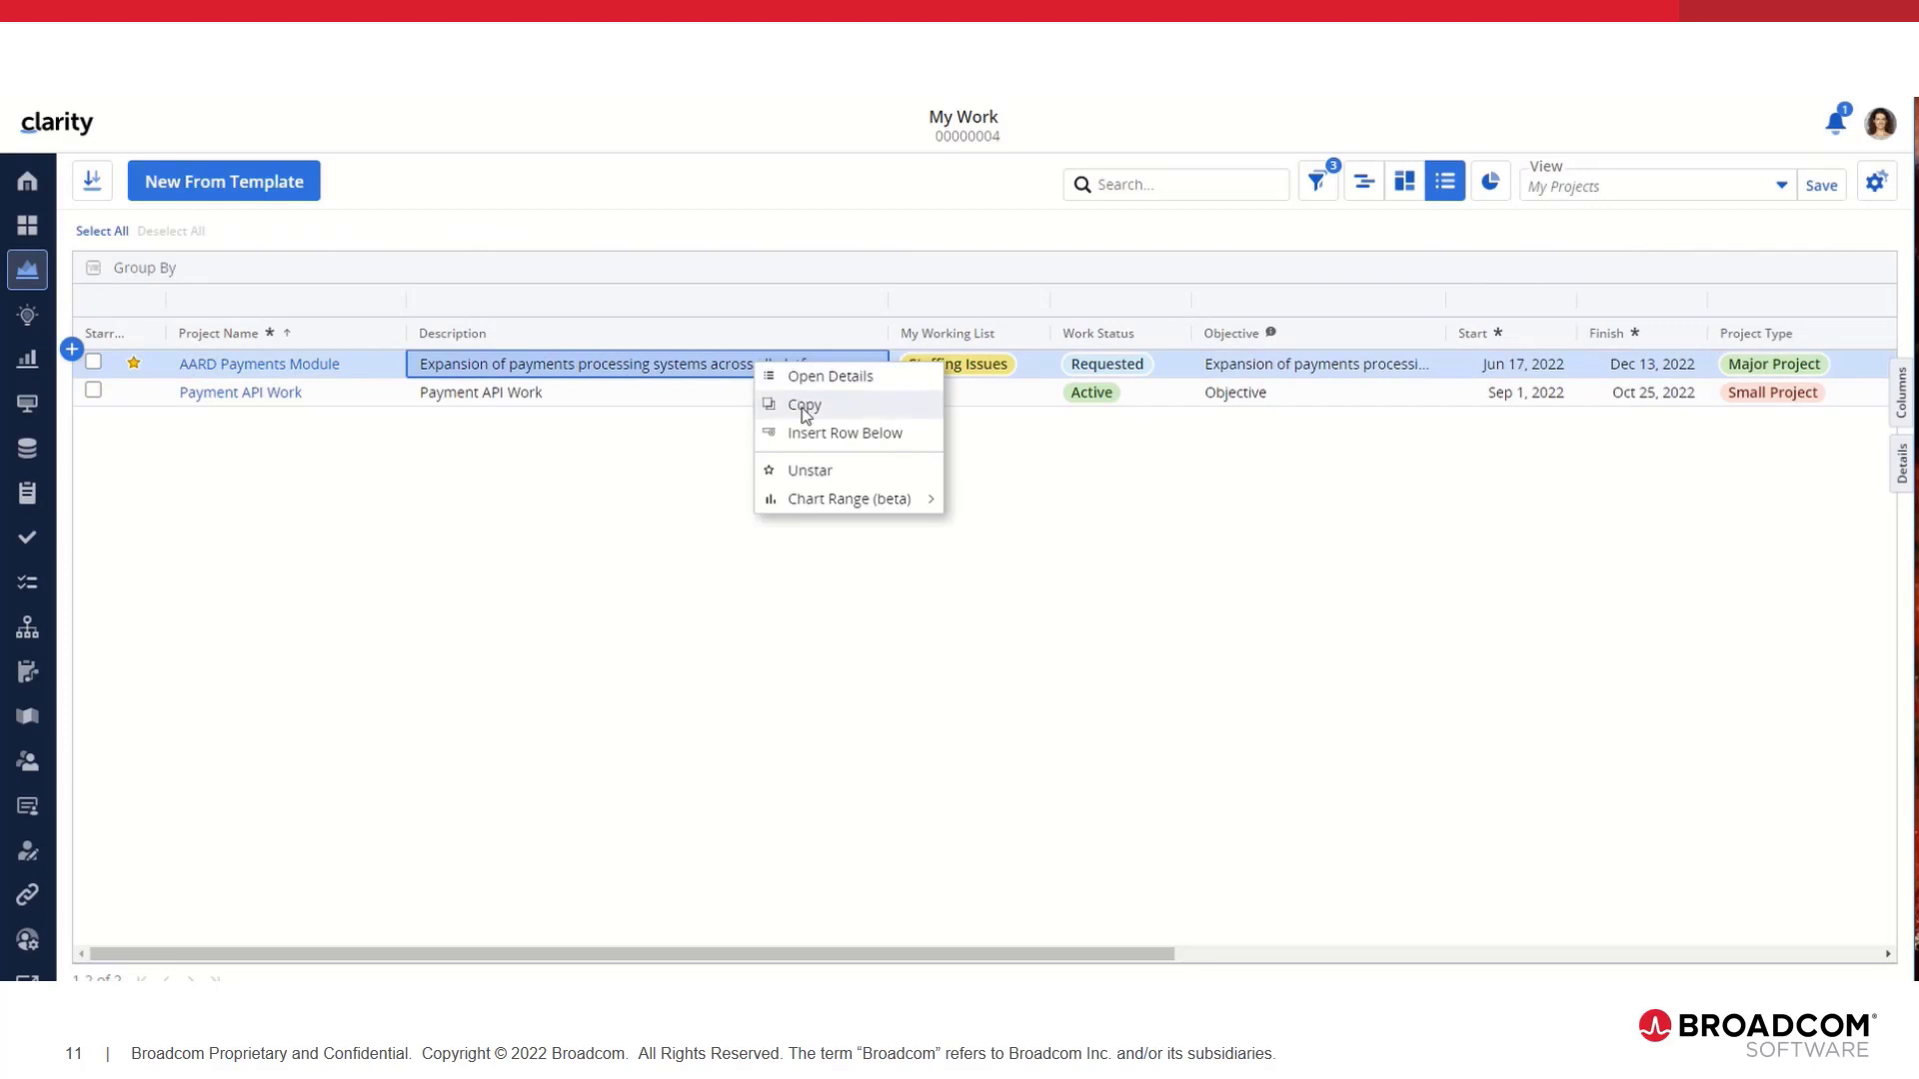
click(551, 487)
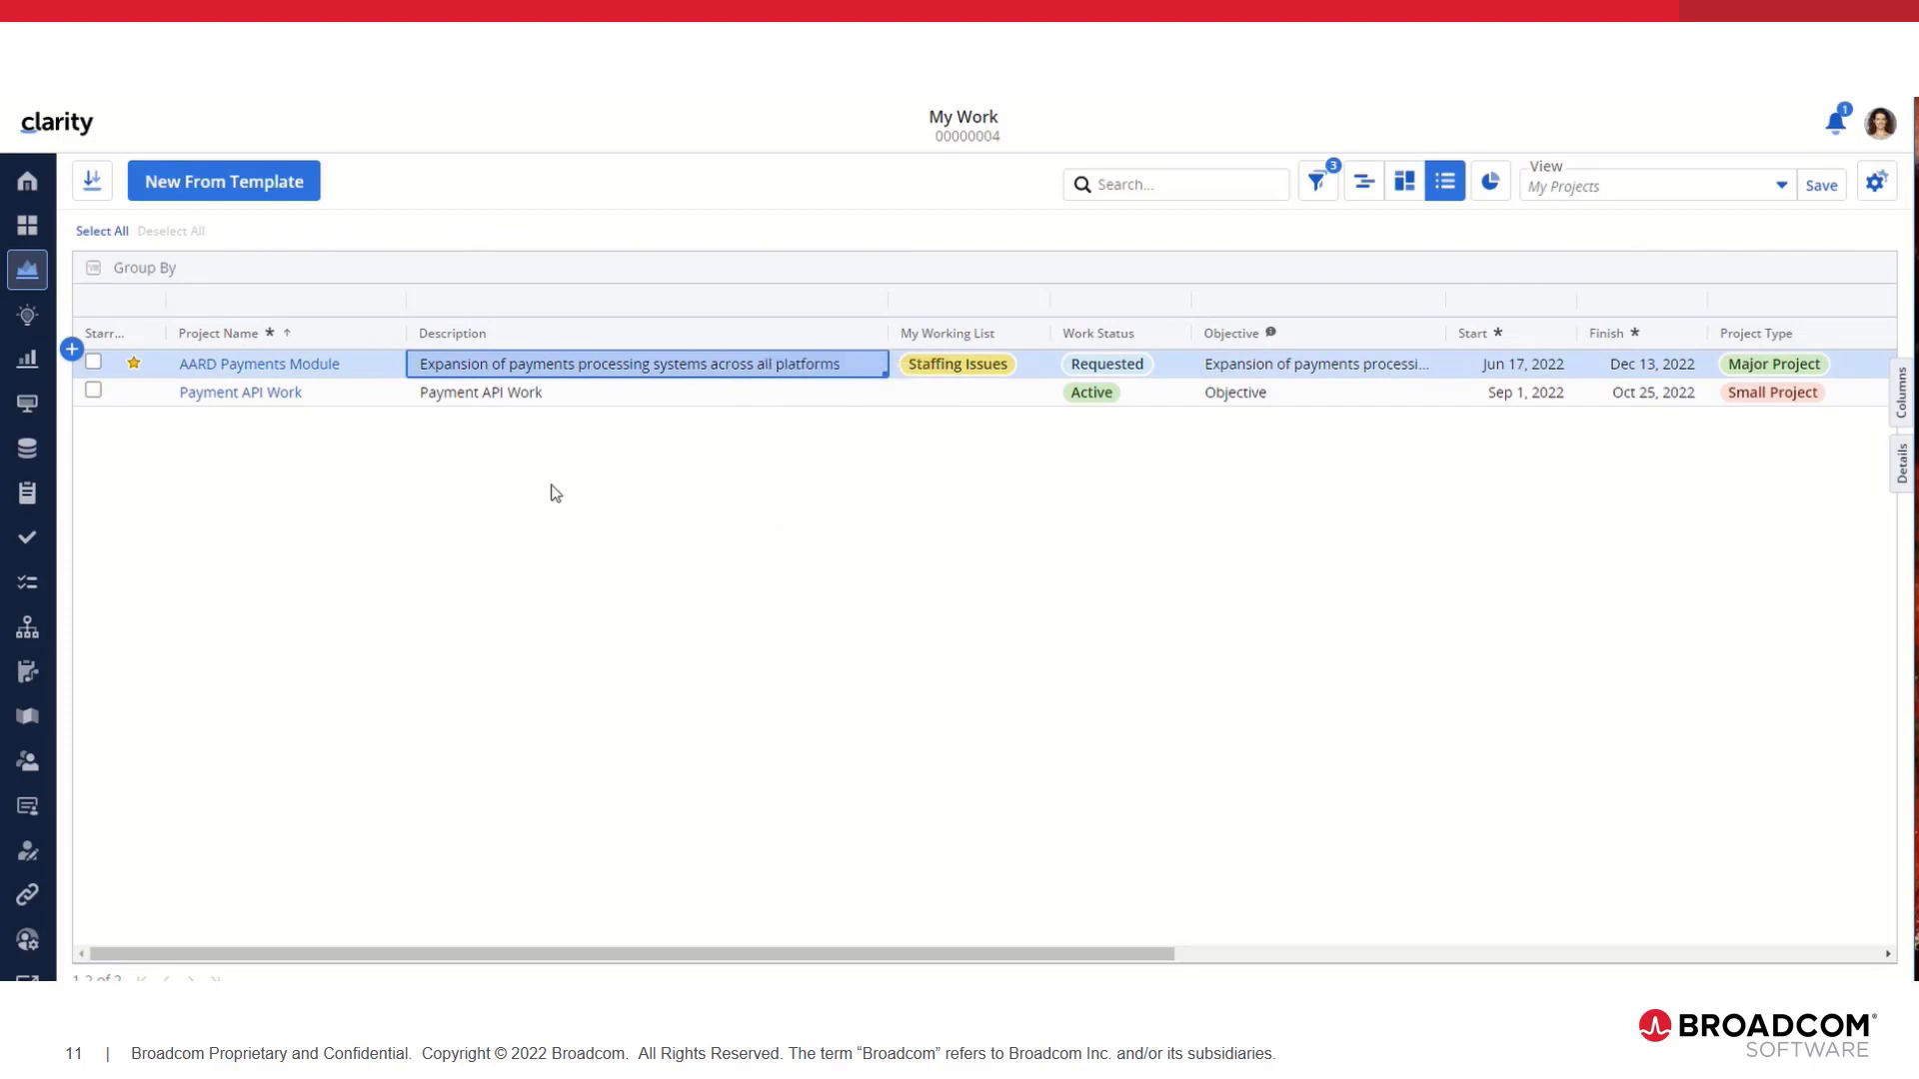
Compare the bulk actions with only AARD Payments Module selected and with Payment API Work added, and clear the selection
click(98, 363)
click(96, 364)
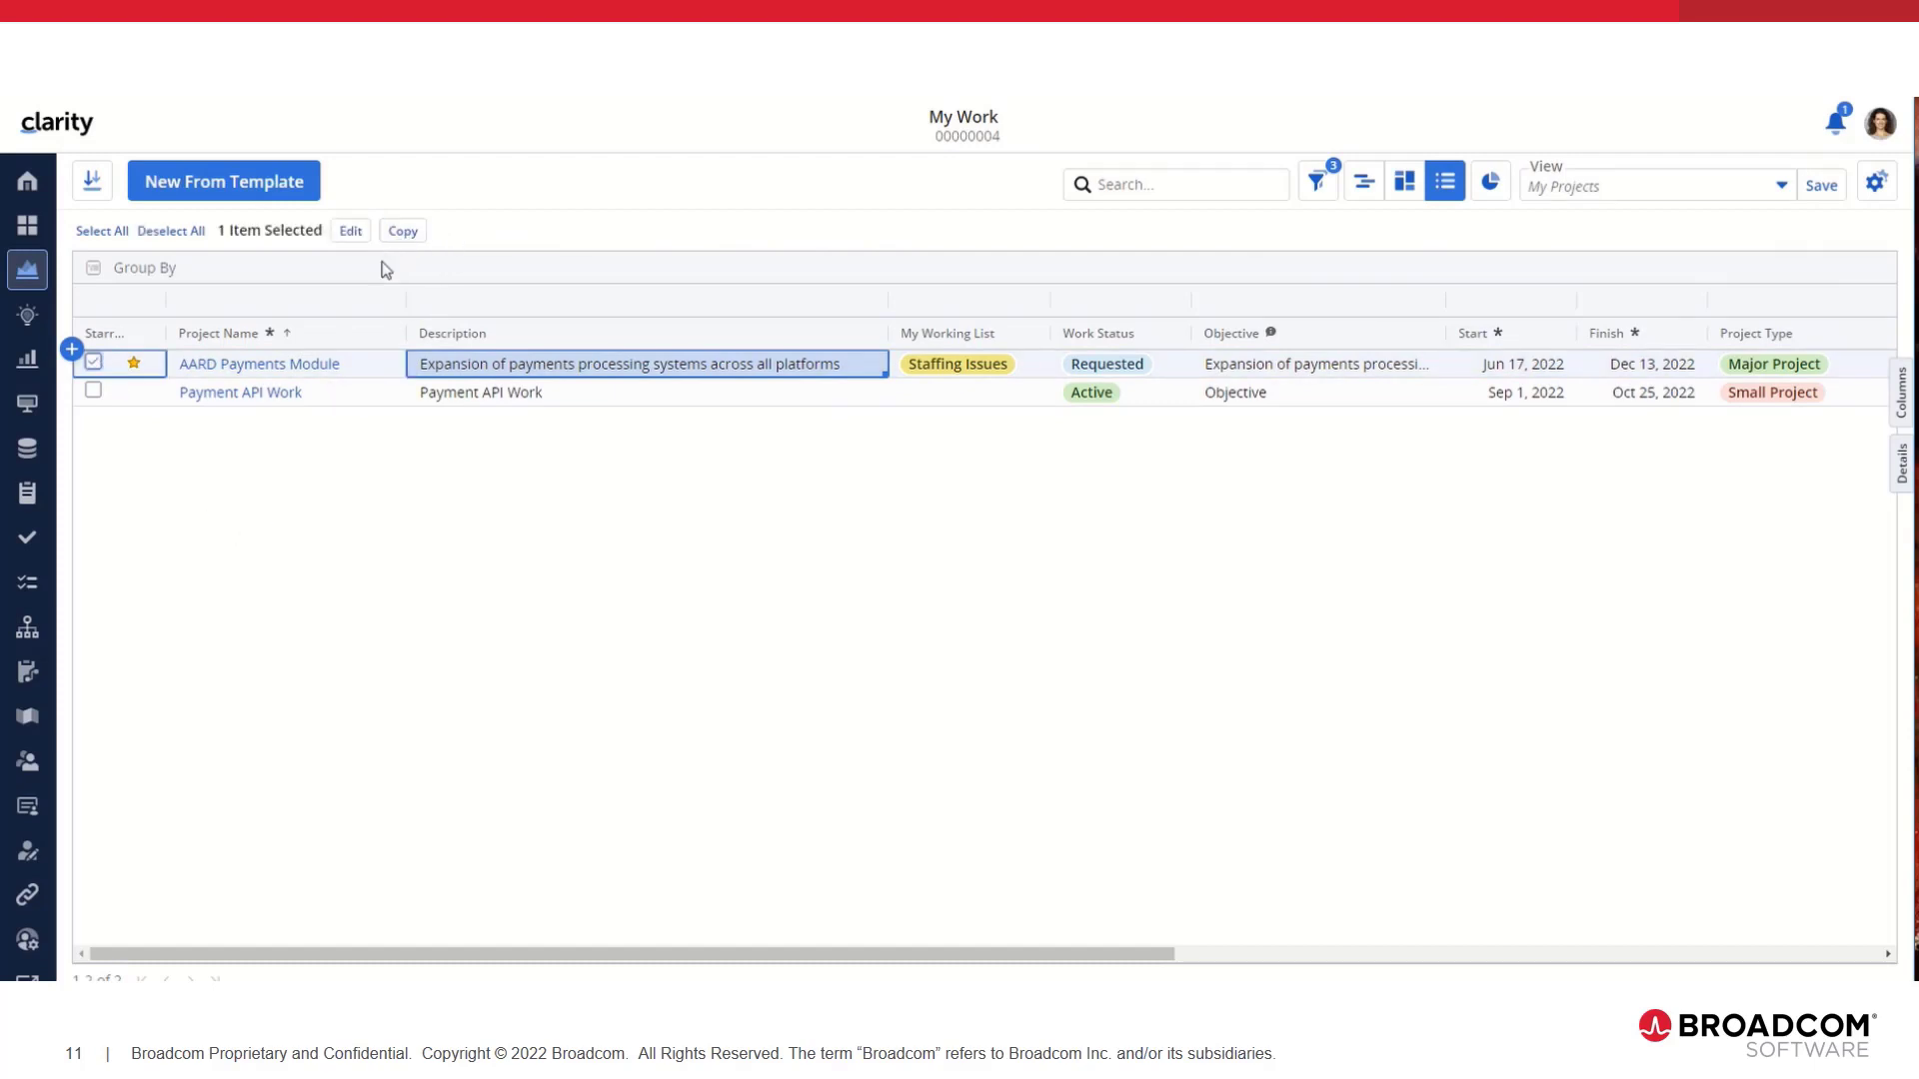
click(94, 391)
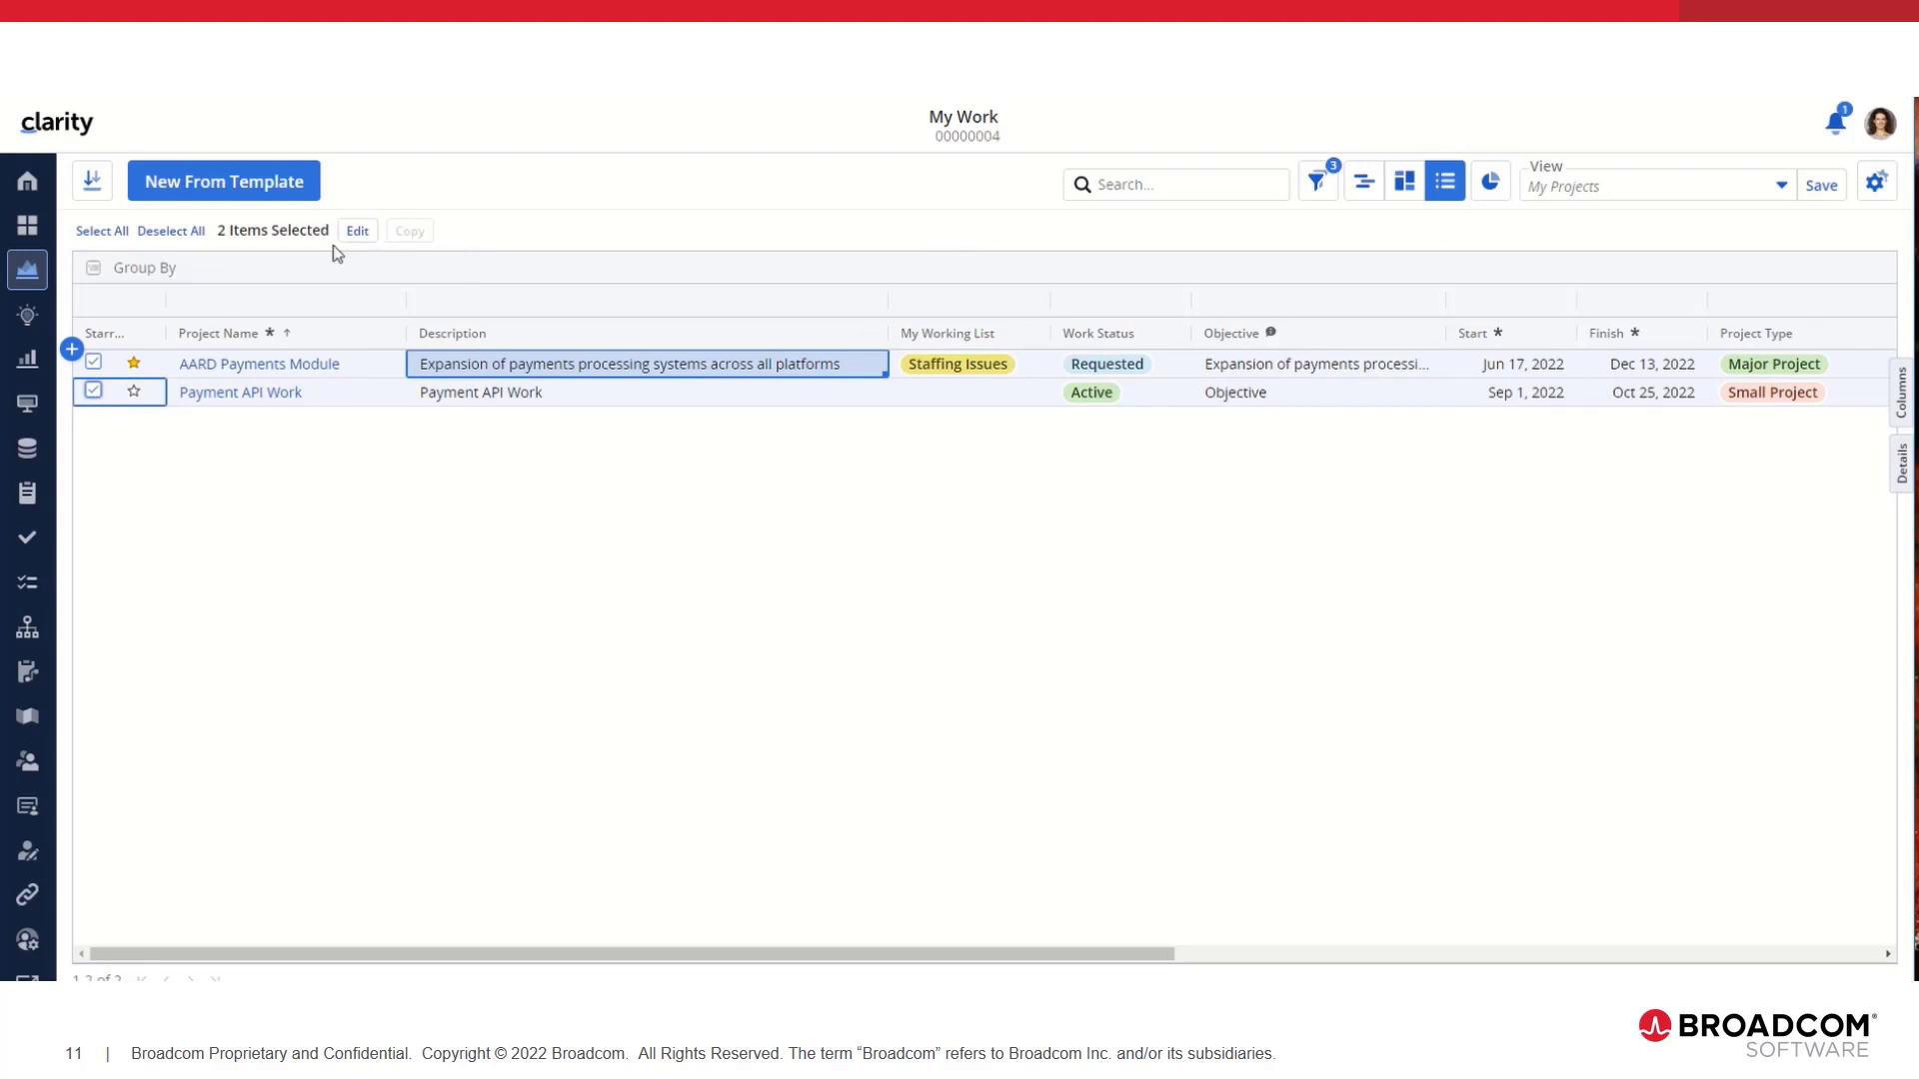
click(171, 240)
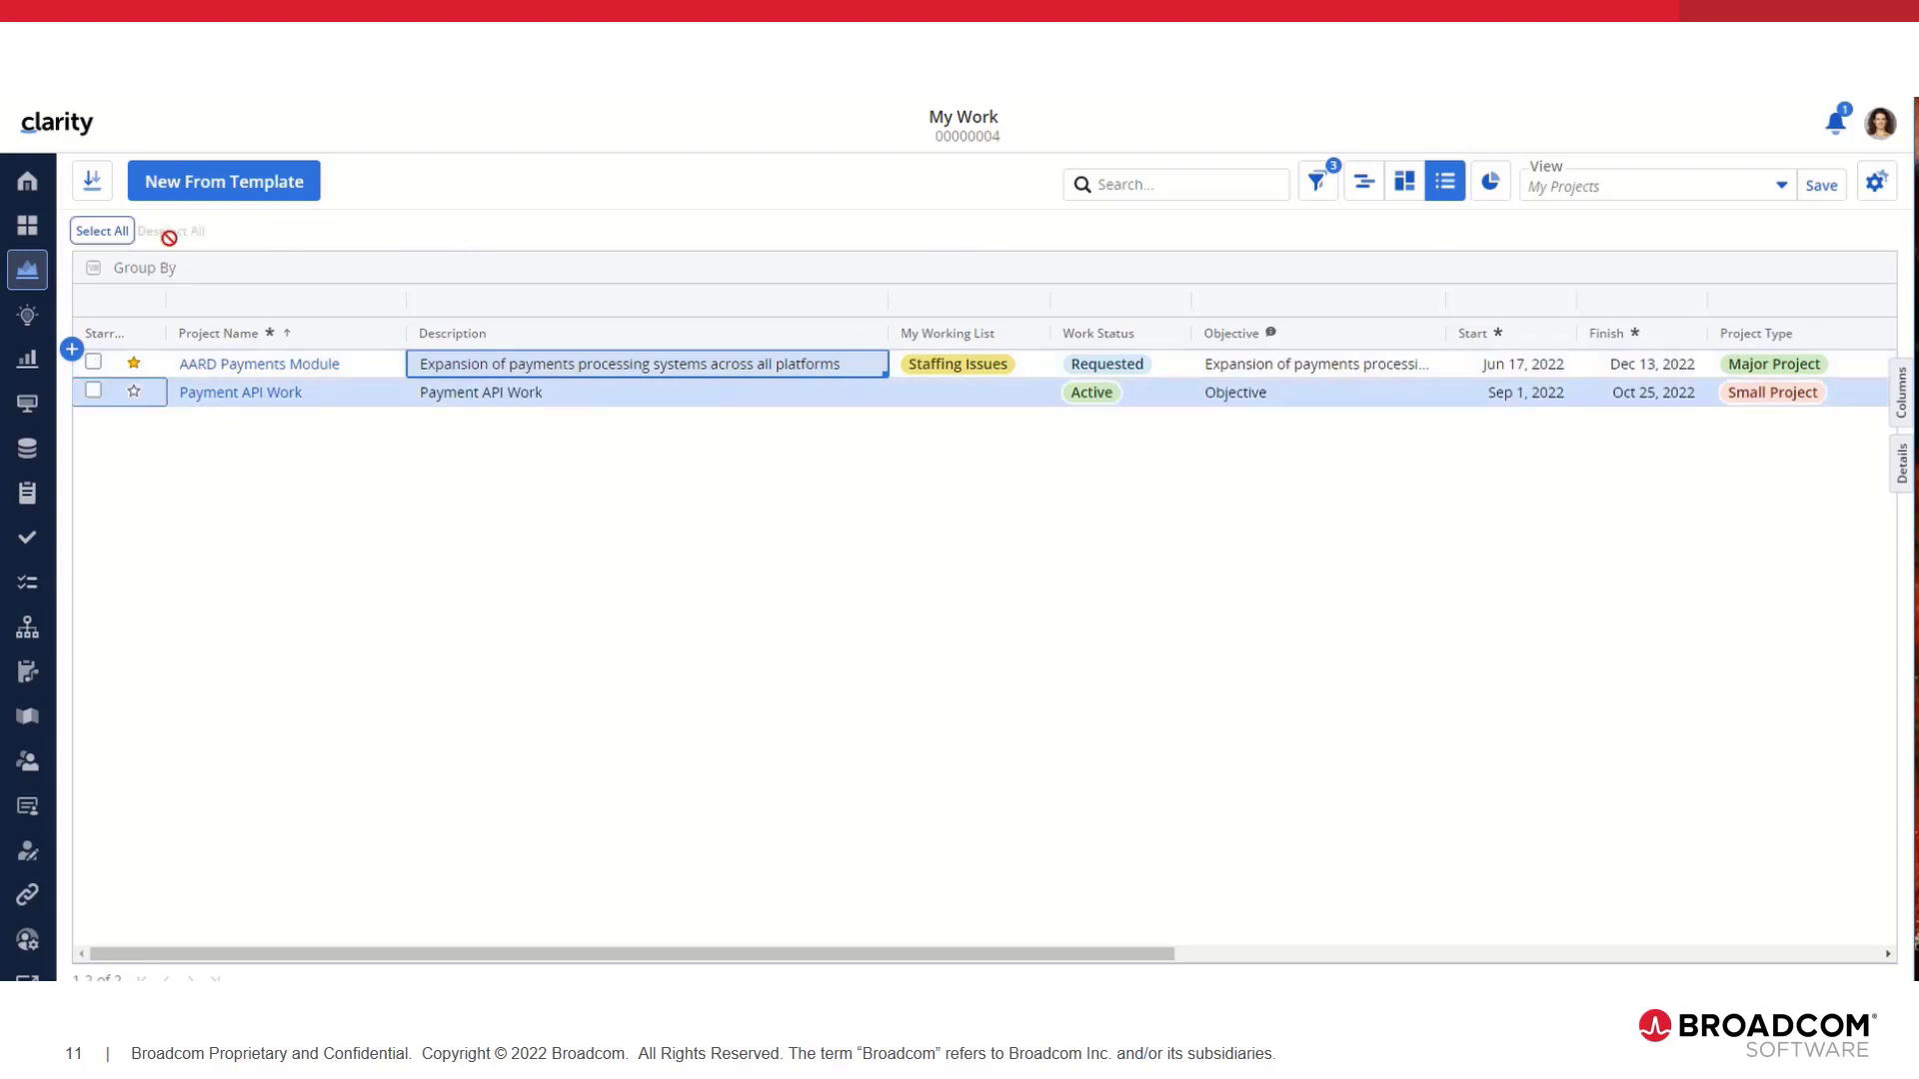
Show the projects in the board view and check the card actions for AARD Payments Module
click(1404, 181)
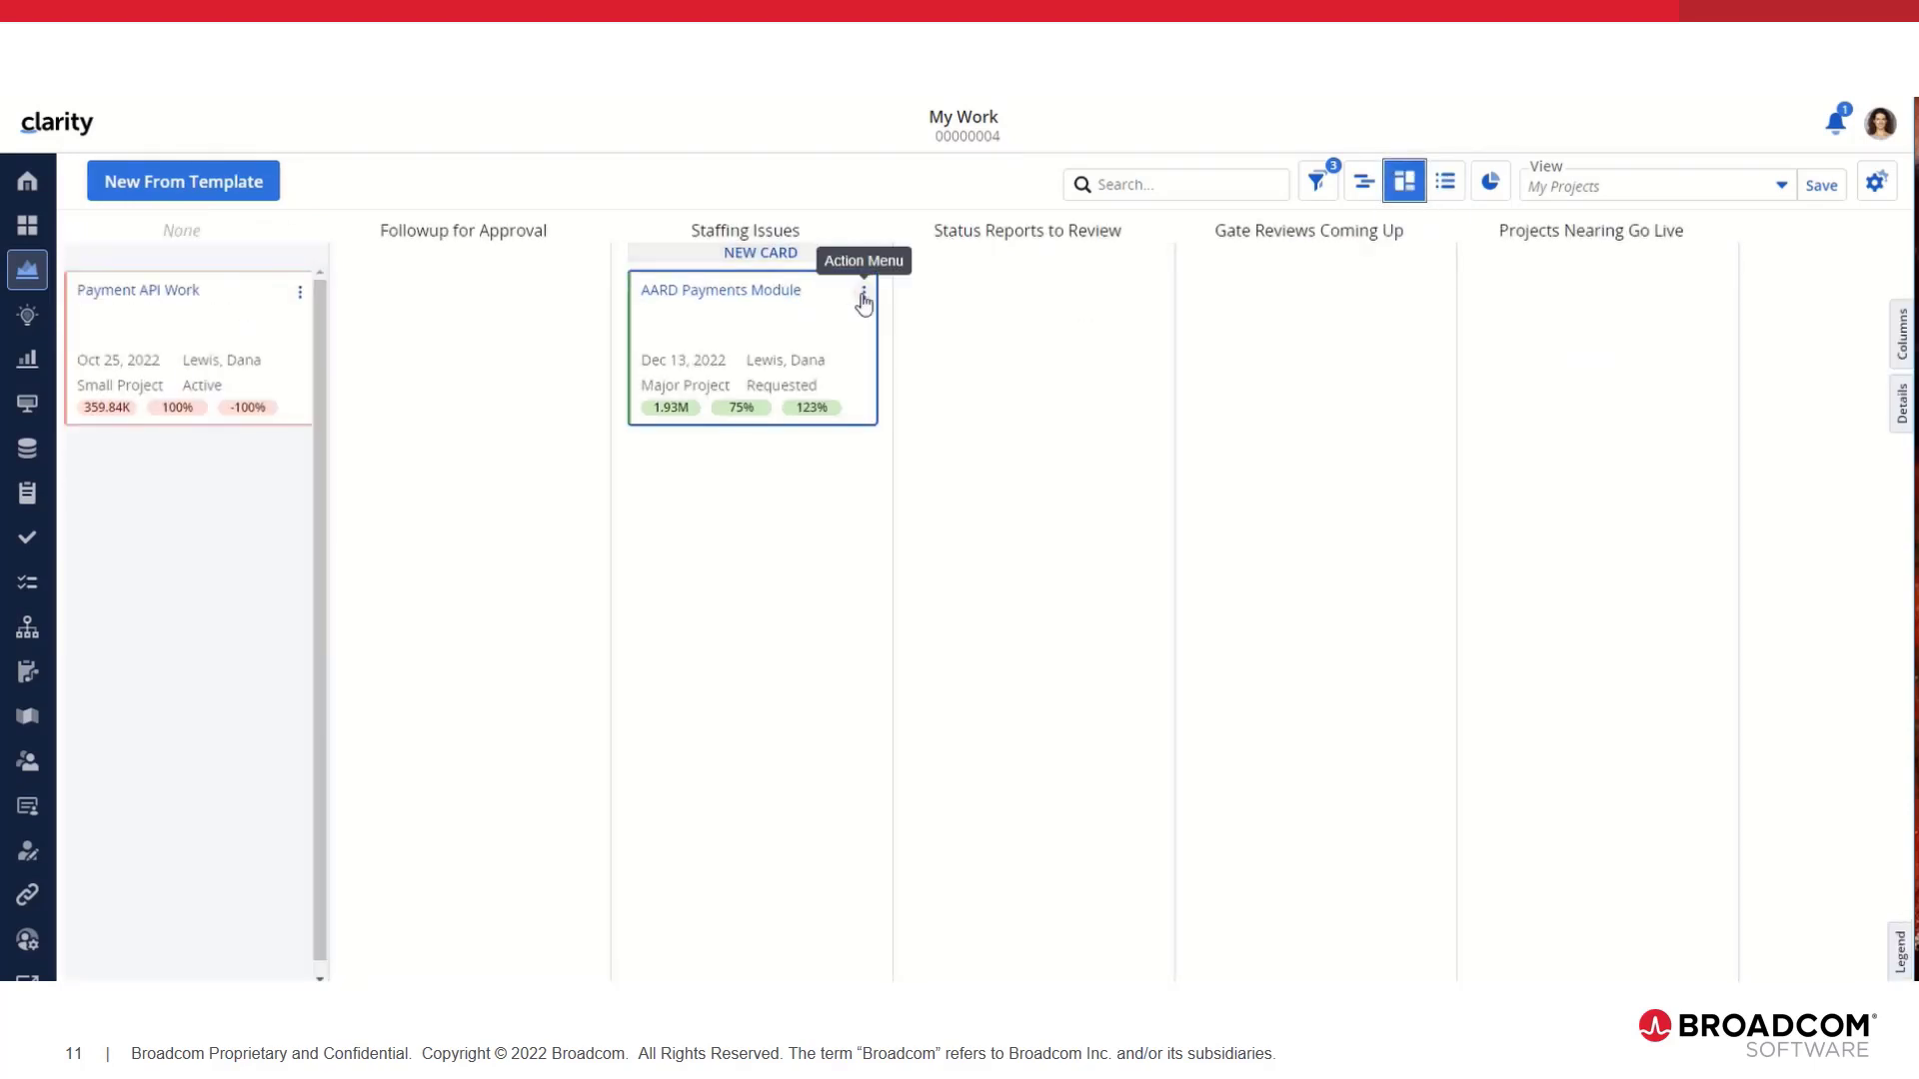
click(864, 292)
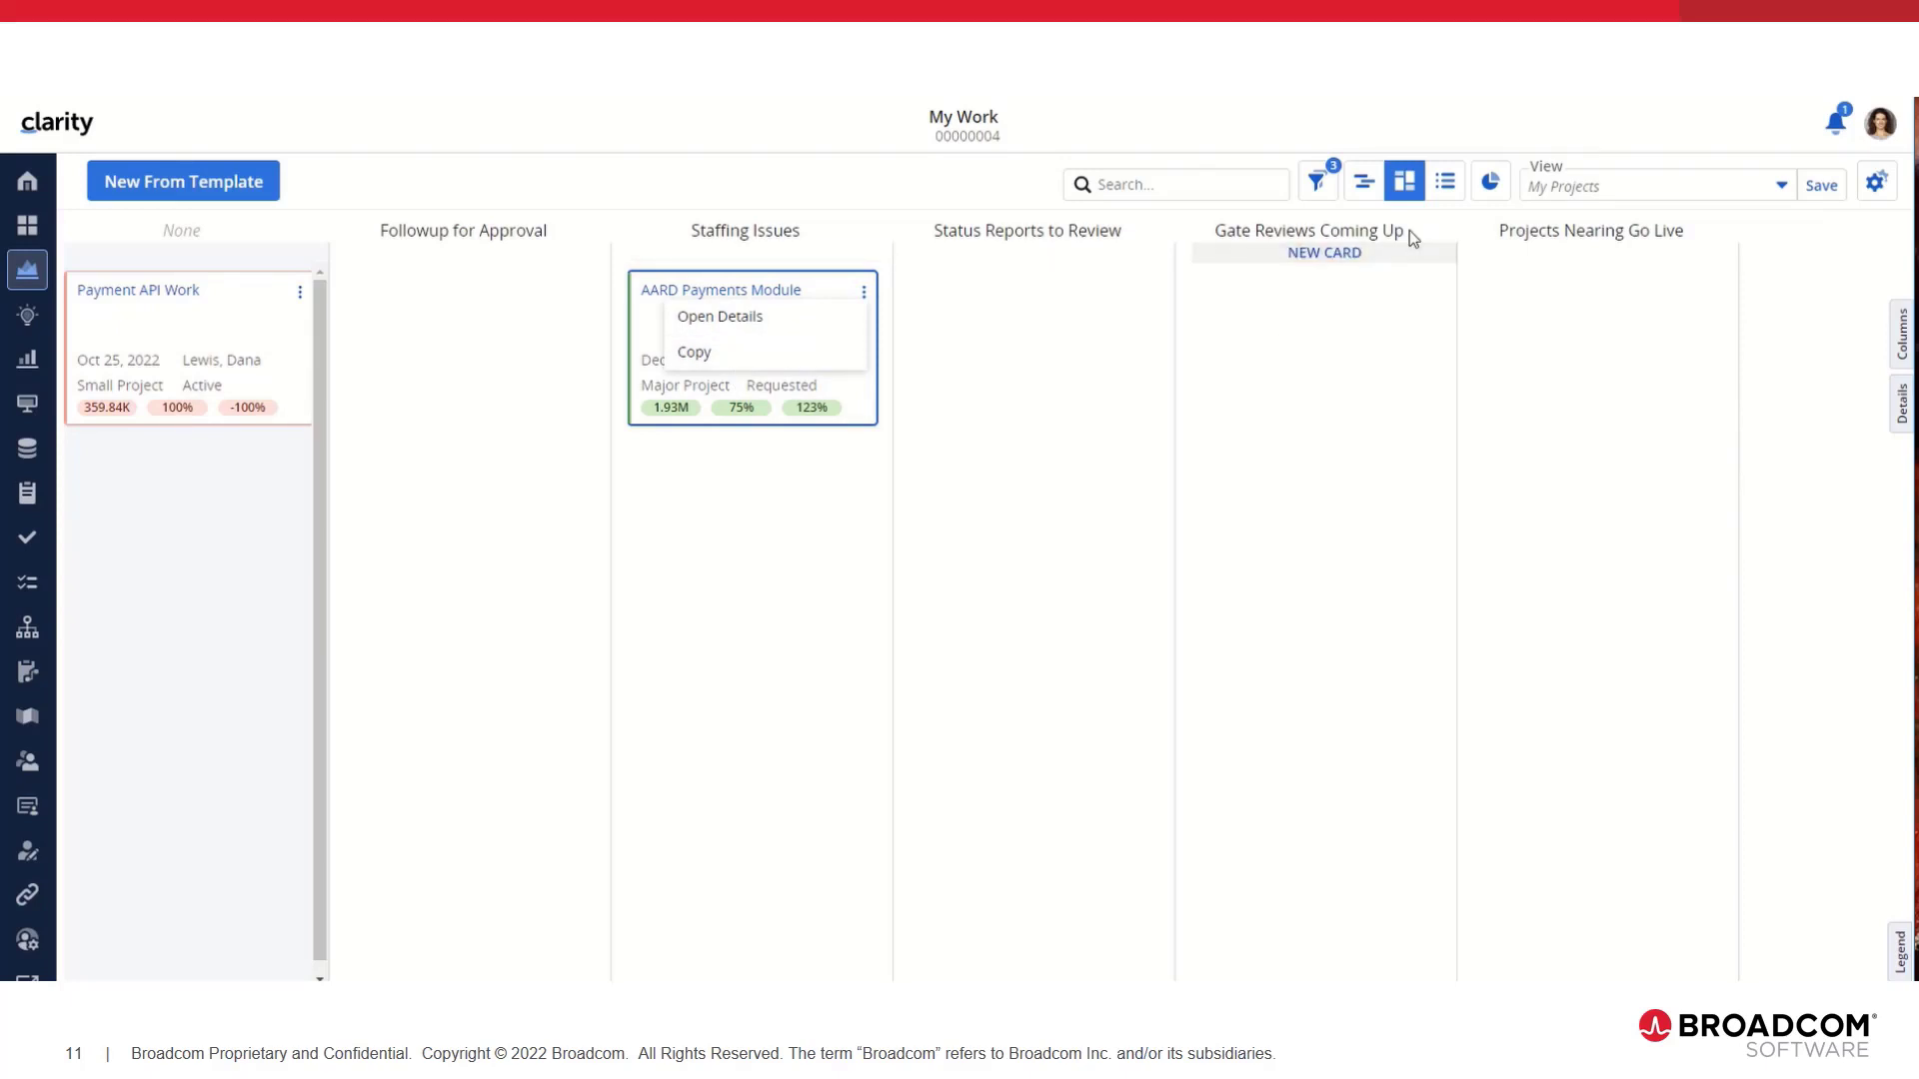
Switch the projects to the grid view, review the choices of the My Working List picklist, and close the view options
click(1445, 181)
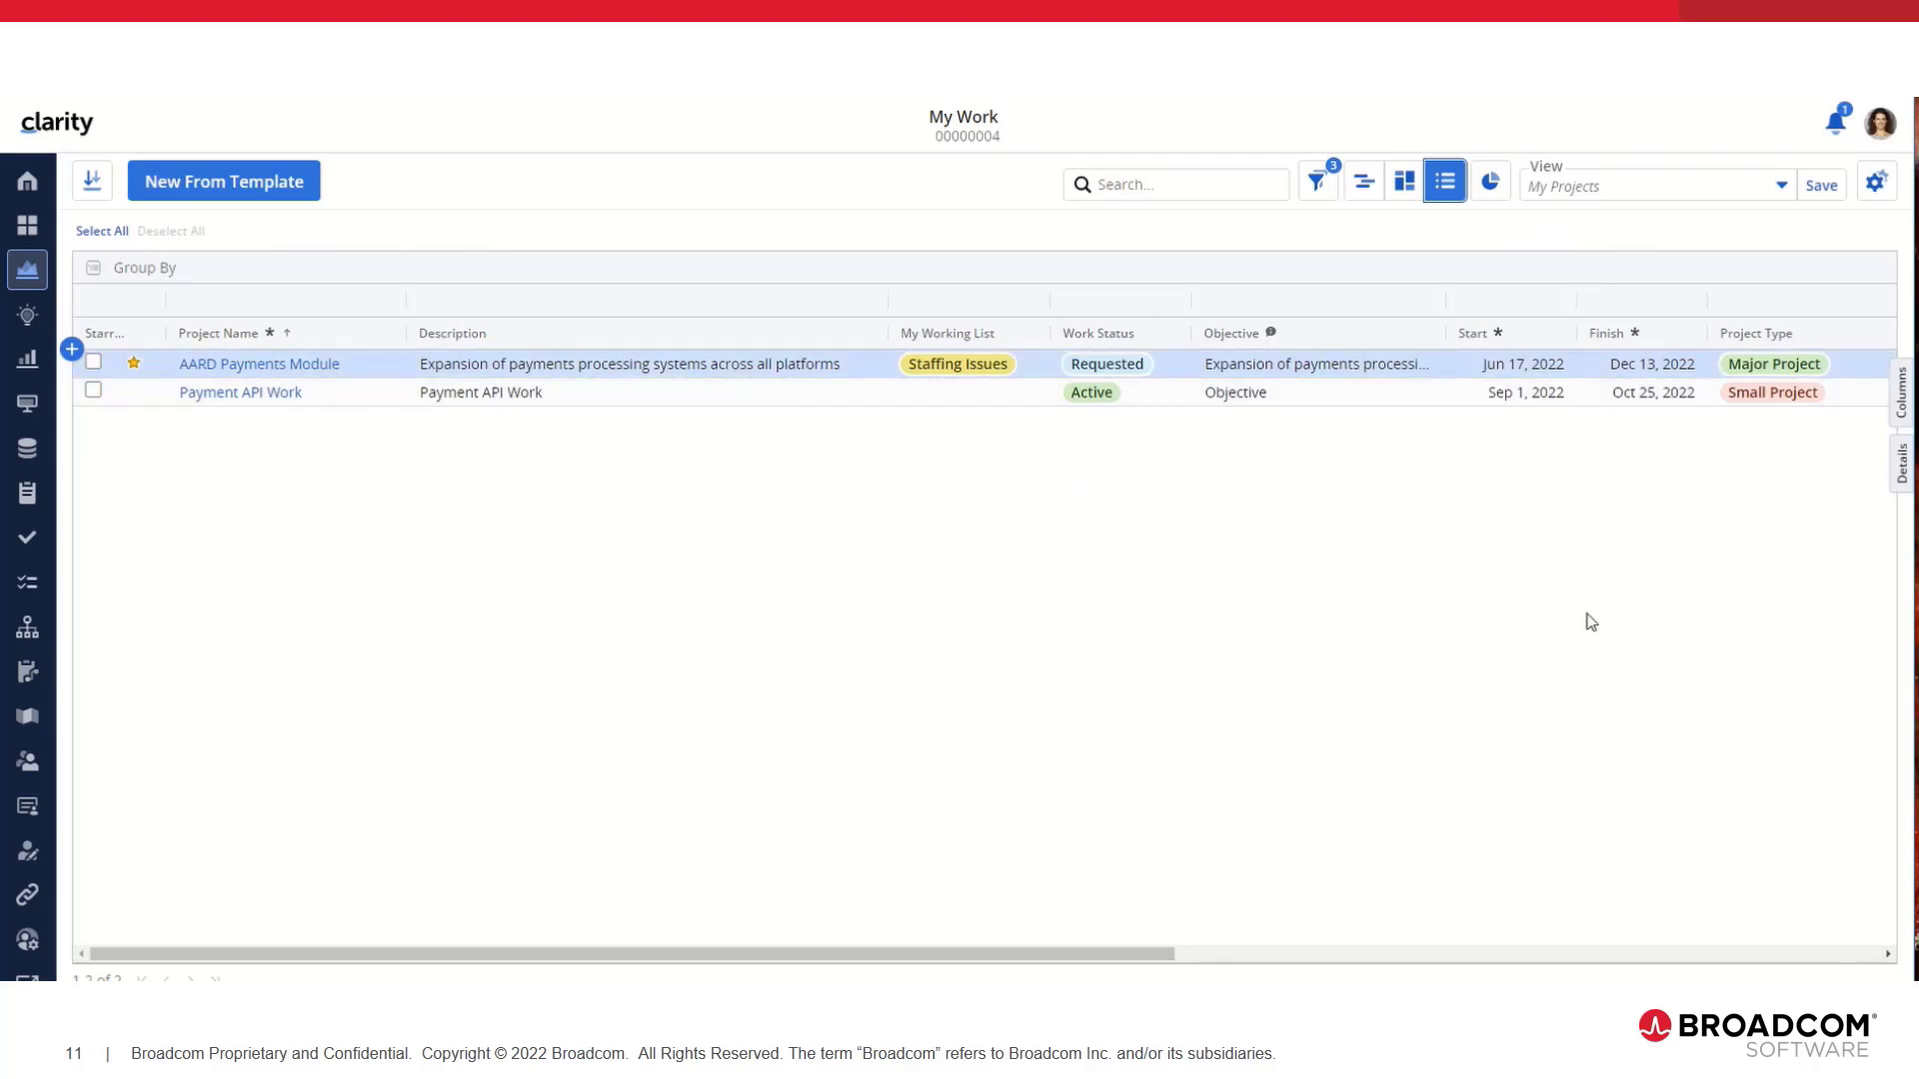
click(1883, 189)
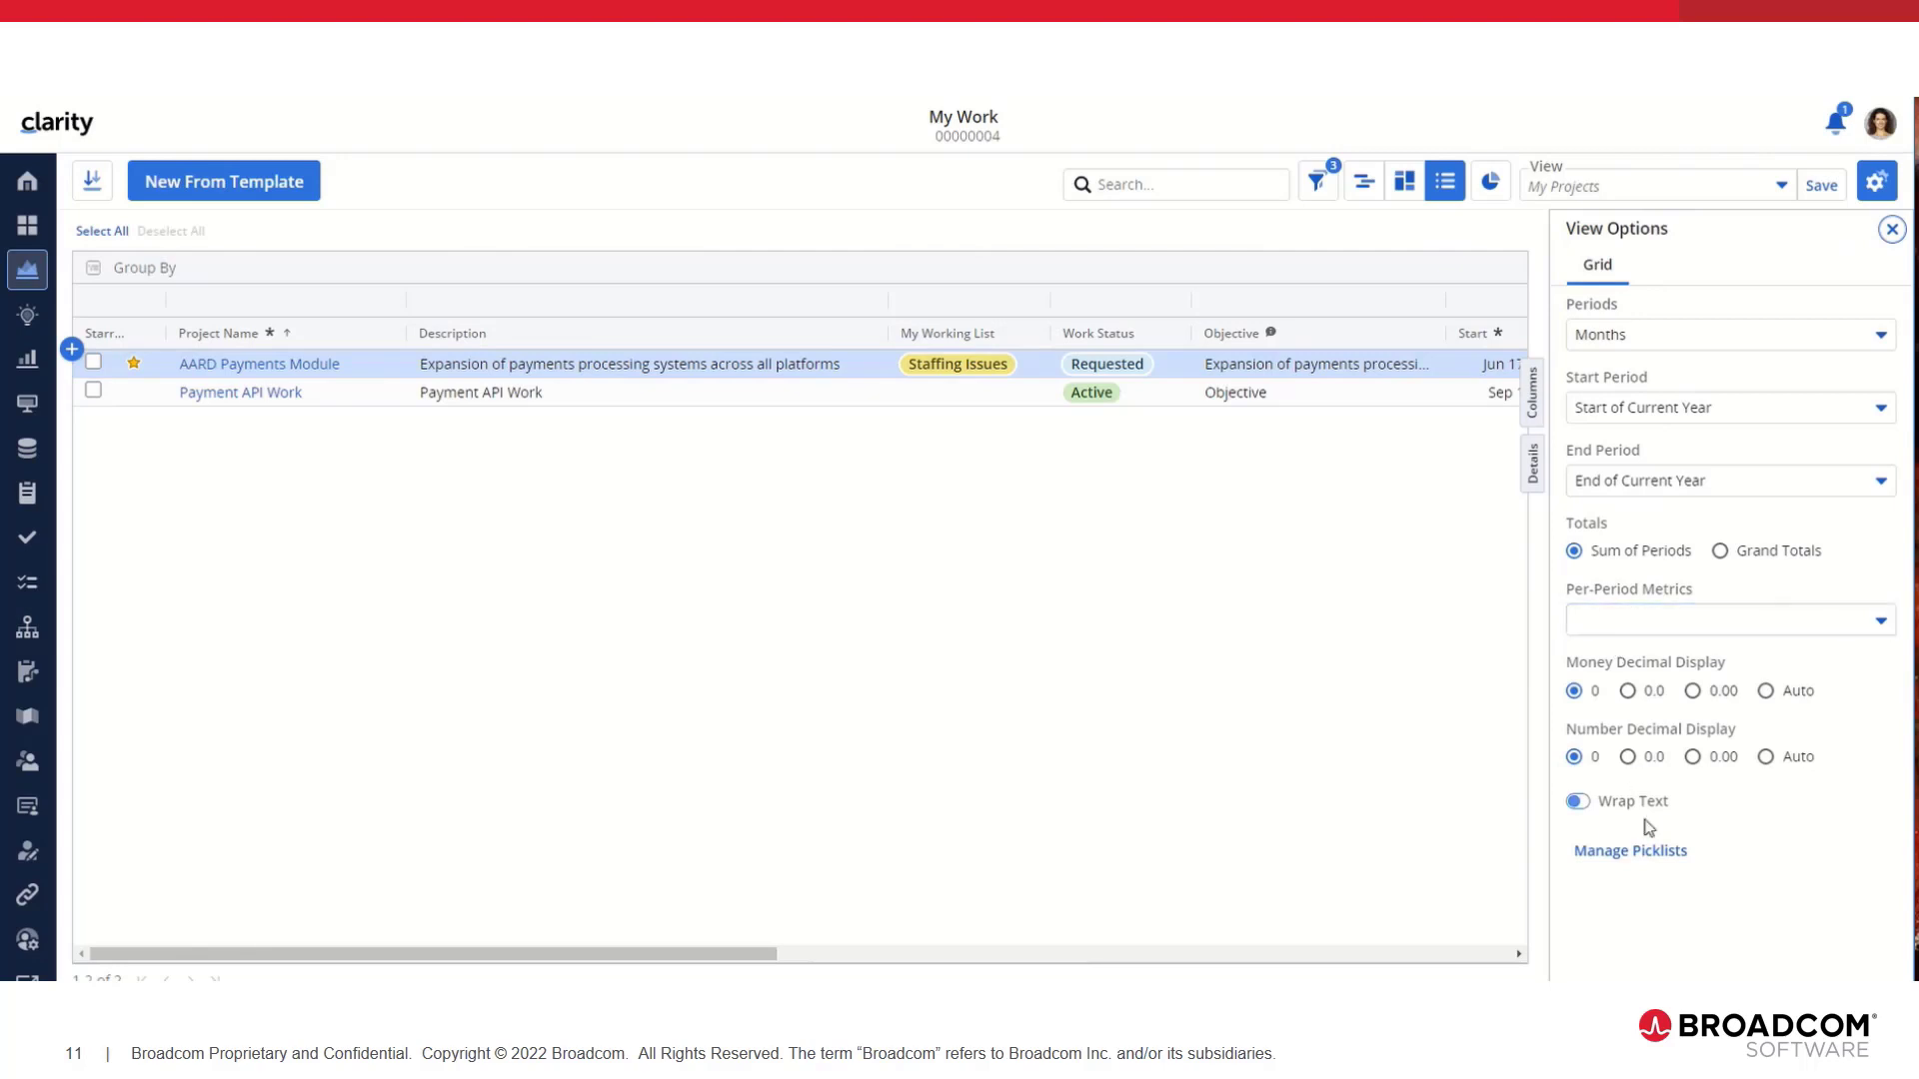
click(1630, 851)
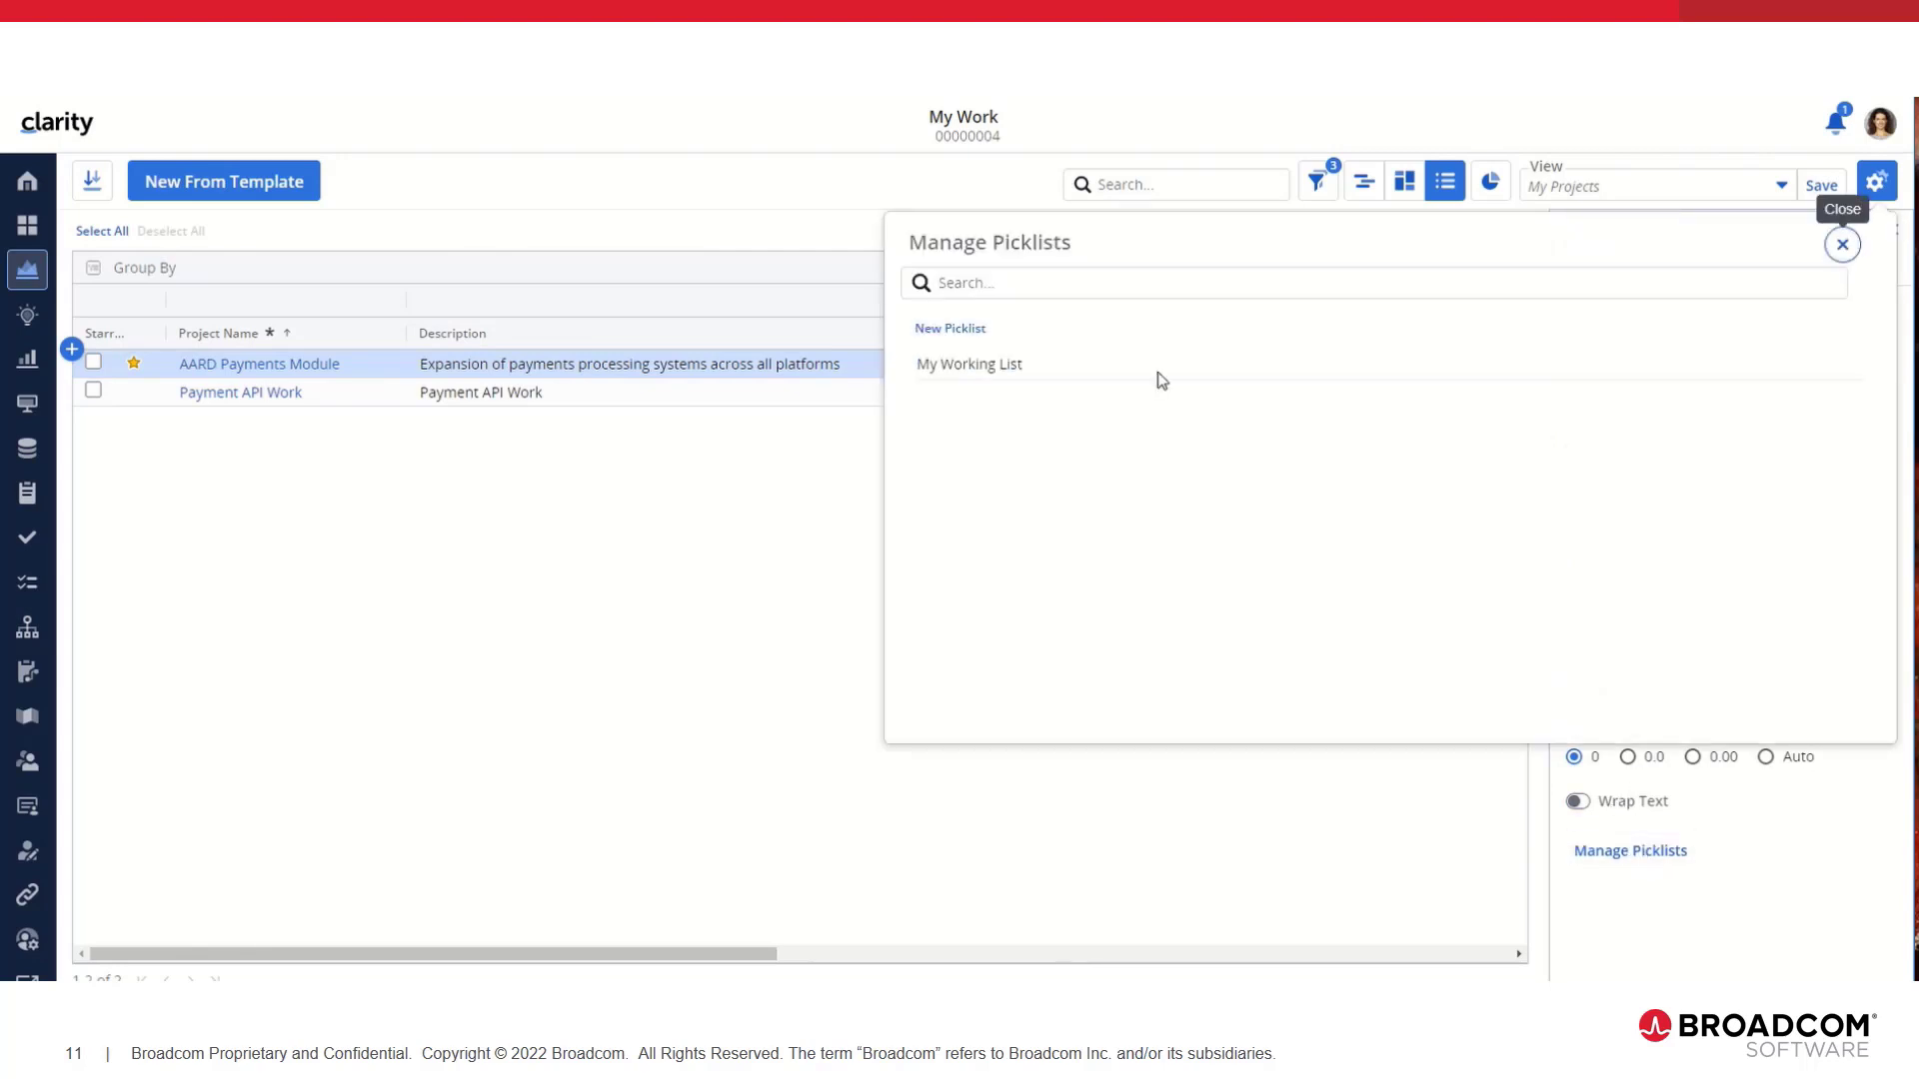
click(948, 373)
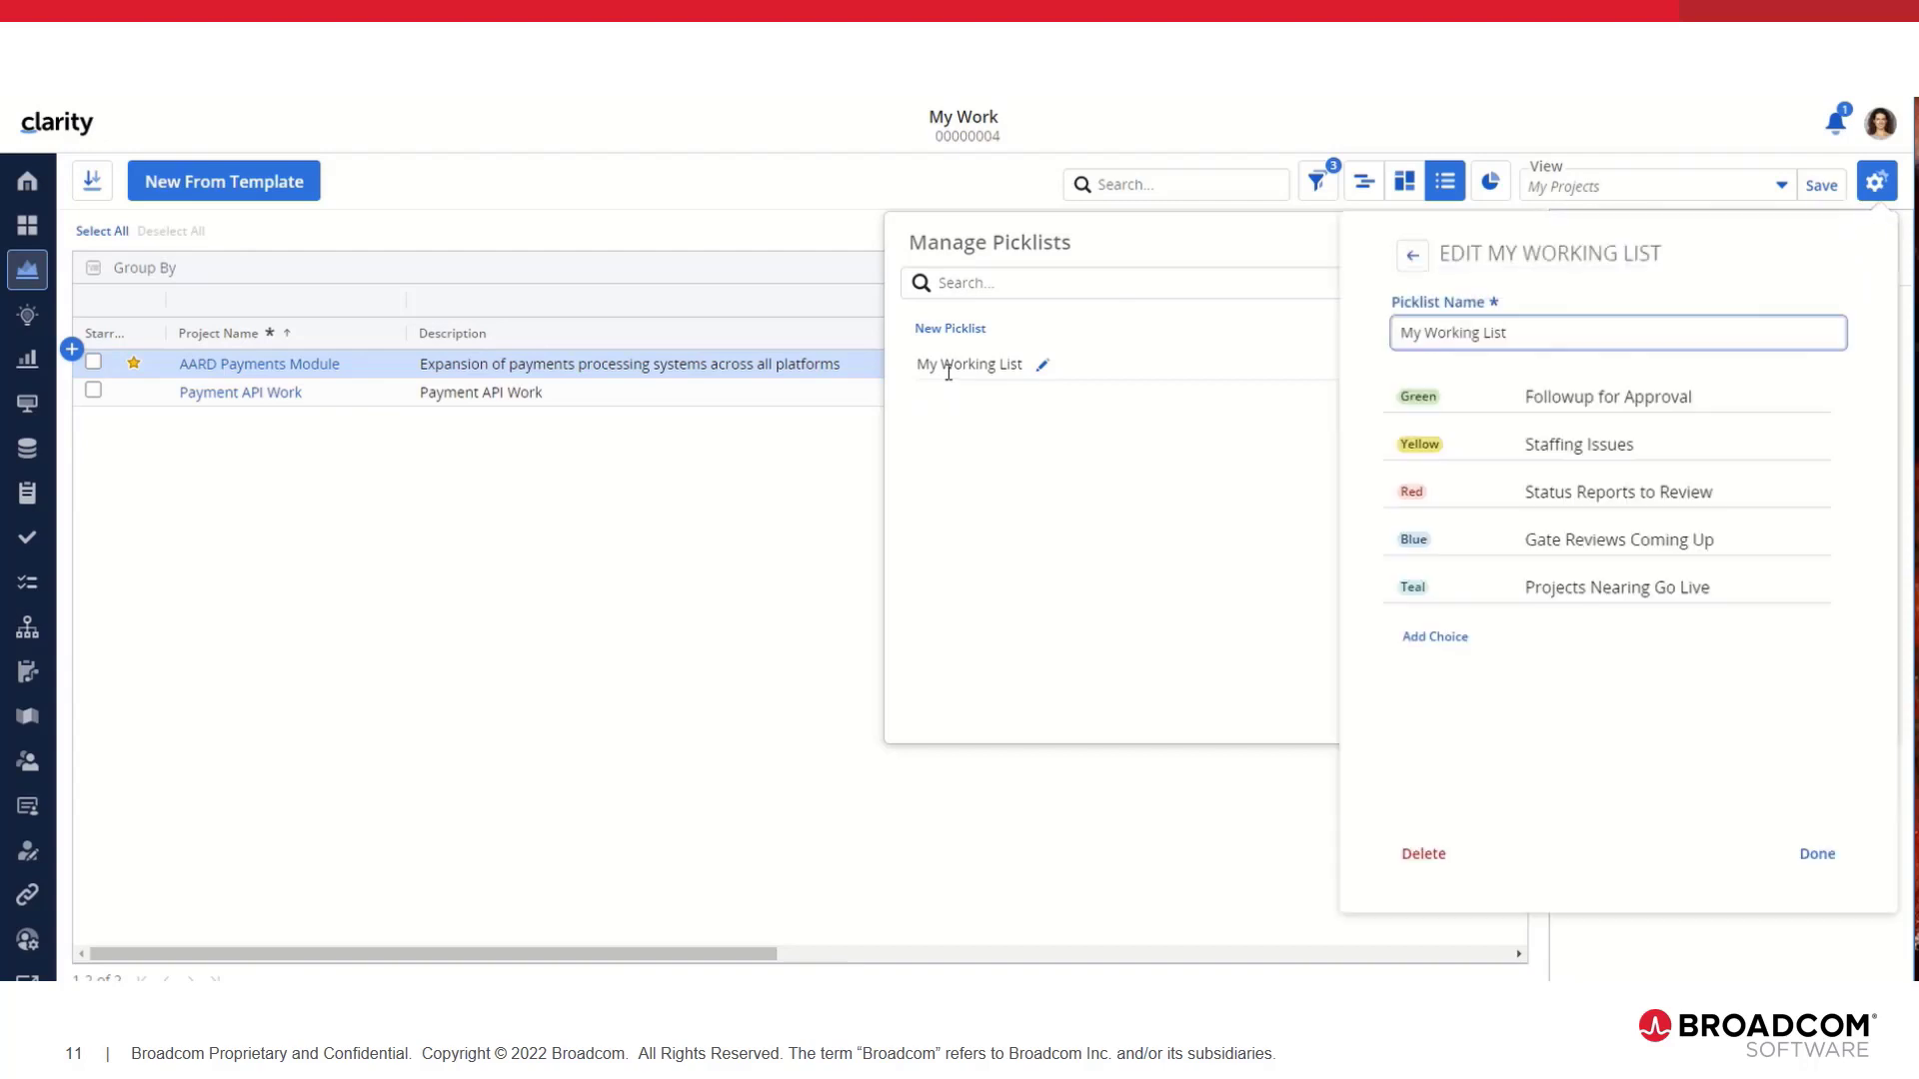
click(1816, 854)
click(1841, 244)
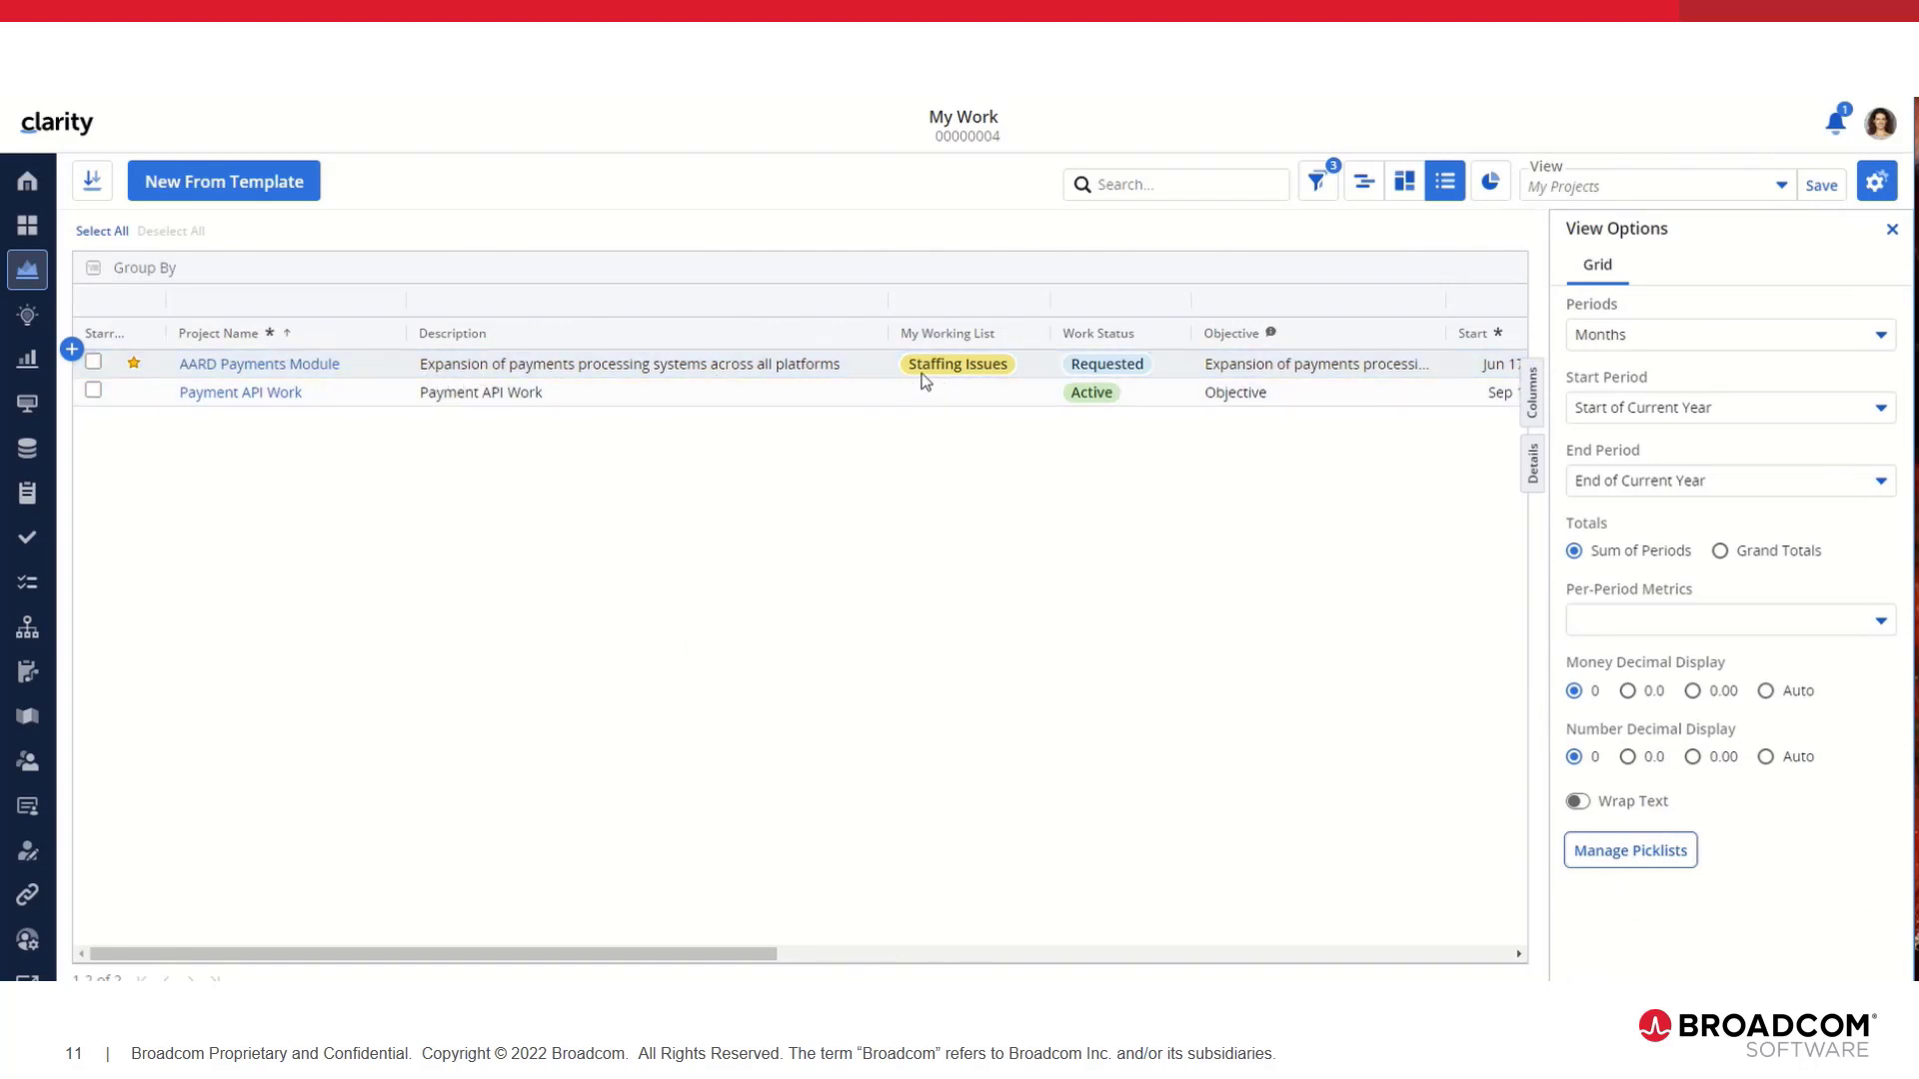
click(952, 375)
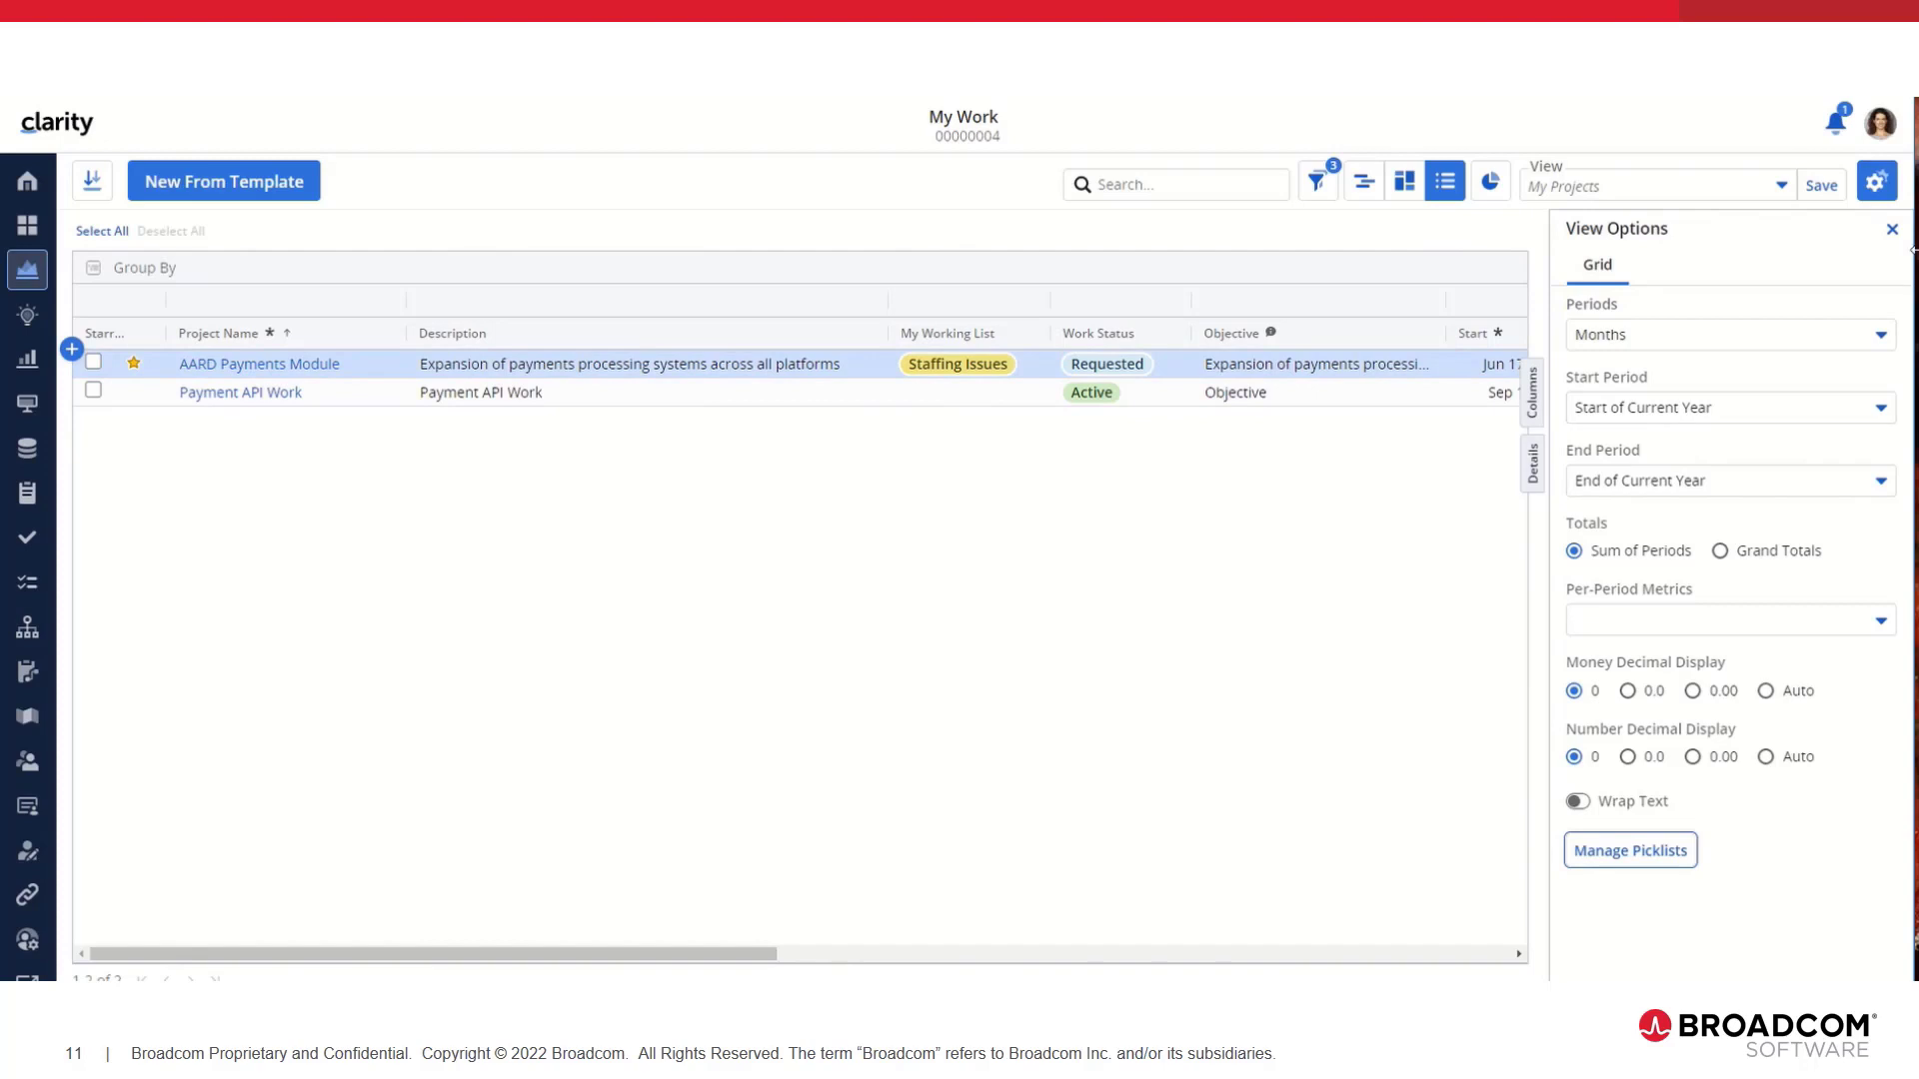
click(1892, 229)
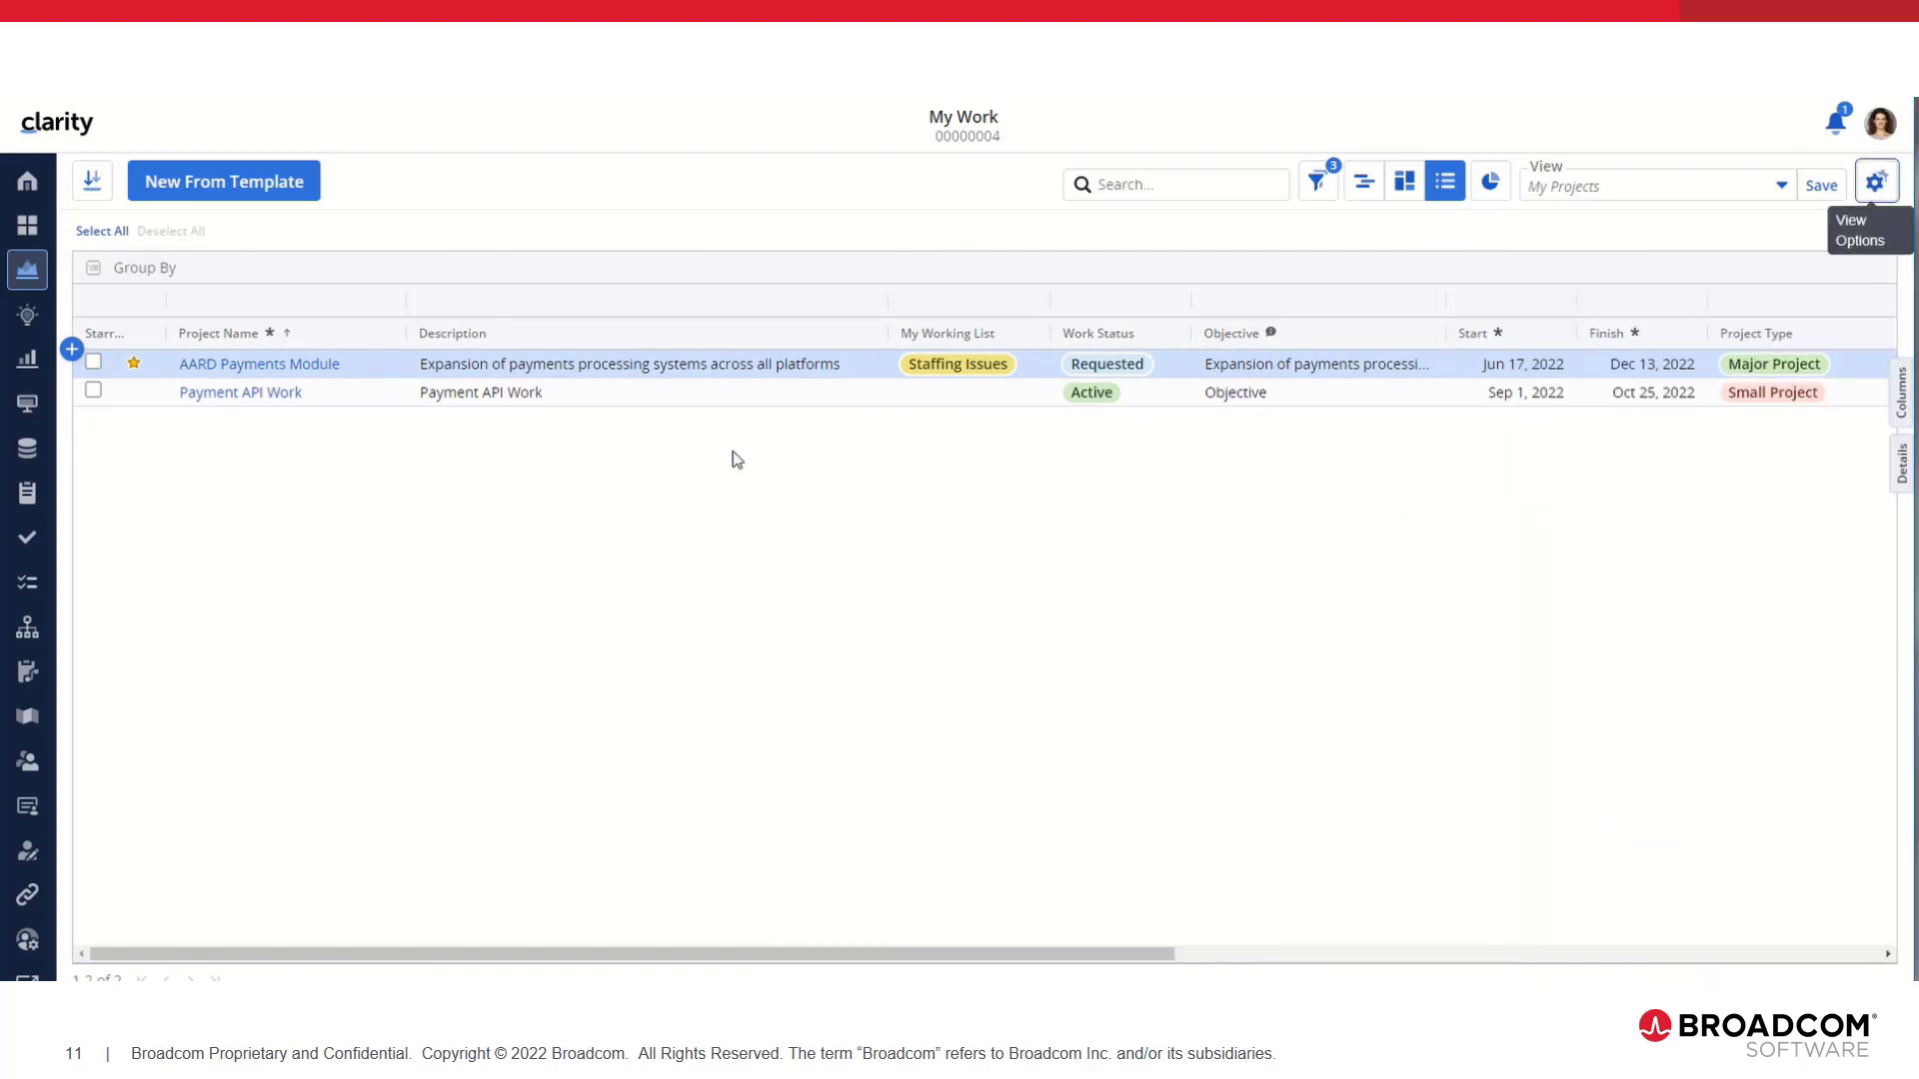
Open the tasks of AARD Payments Module and review the choices of the Owner picklist
click(228, 370)
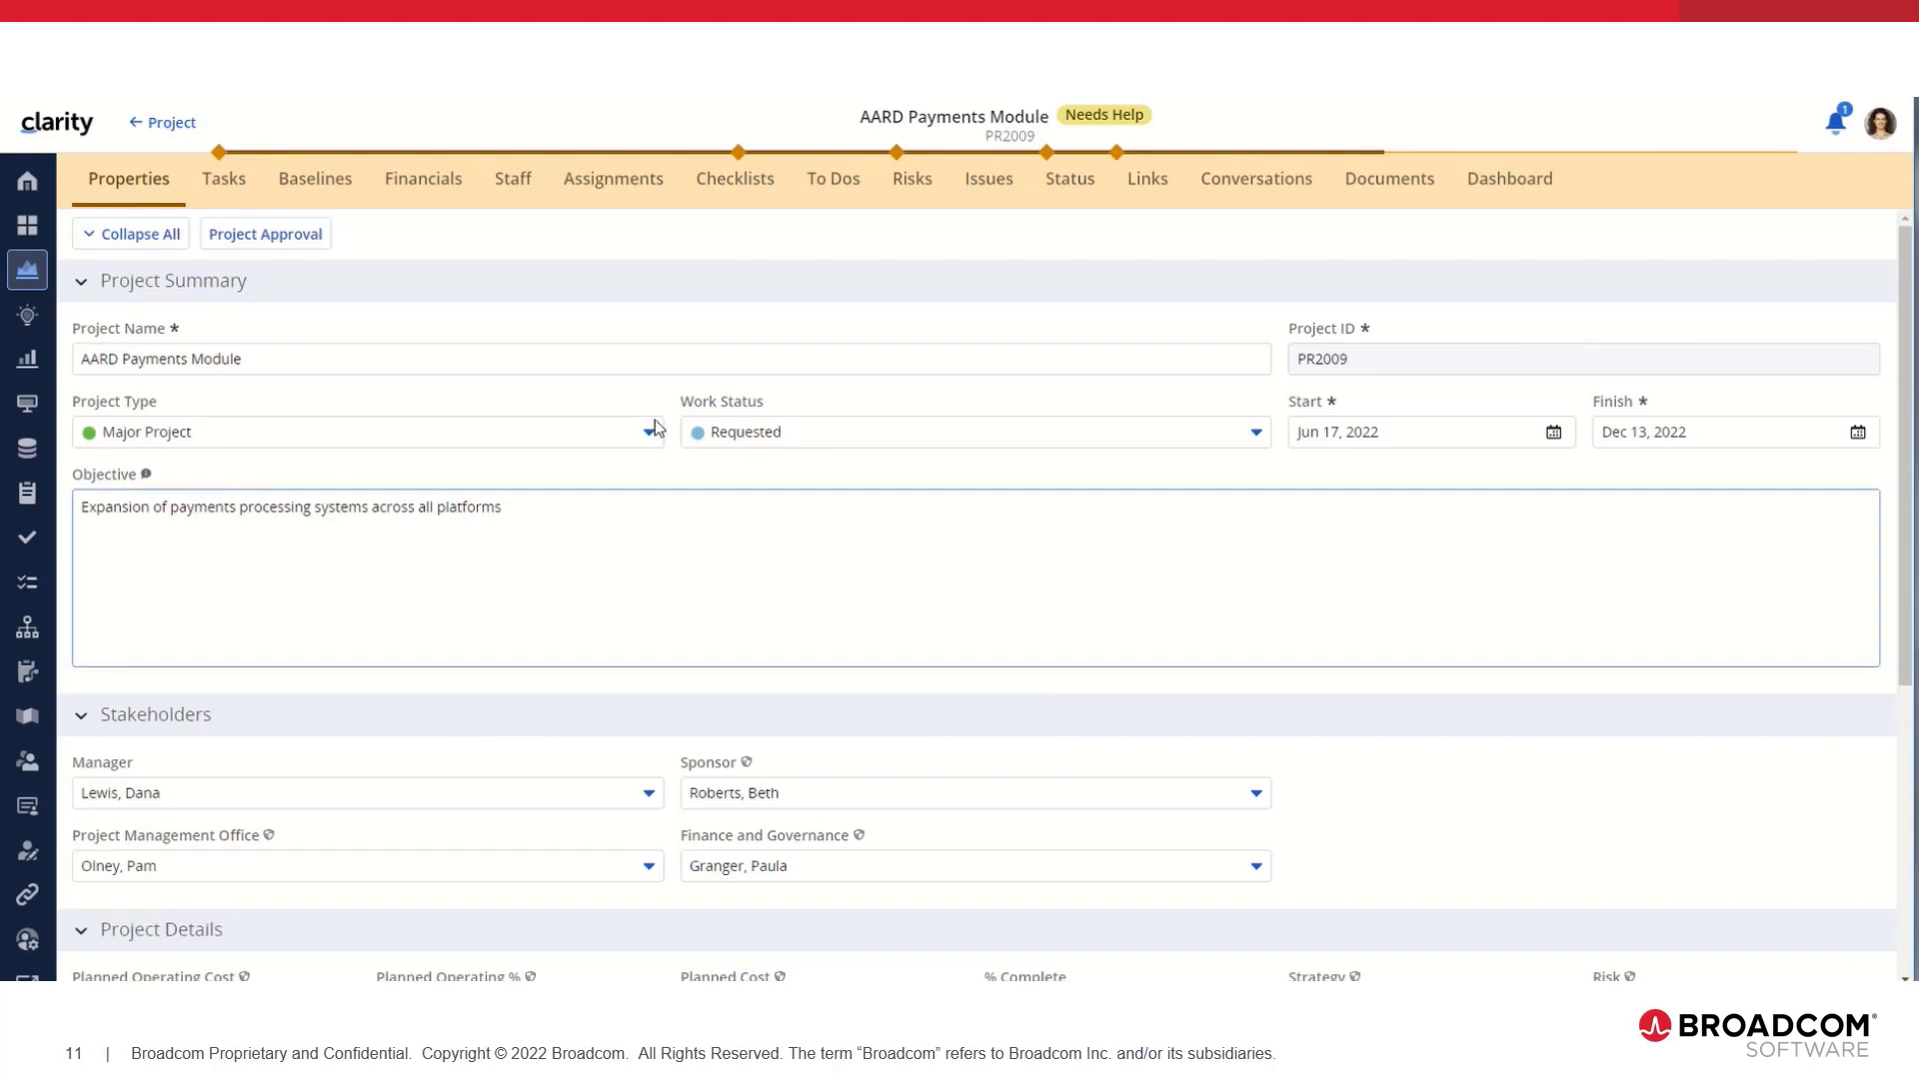
click(246, 186)
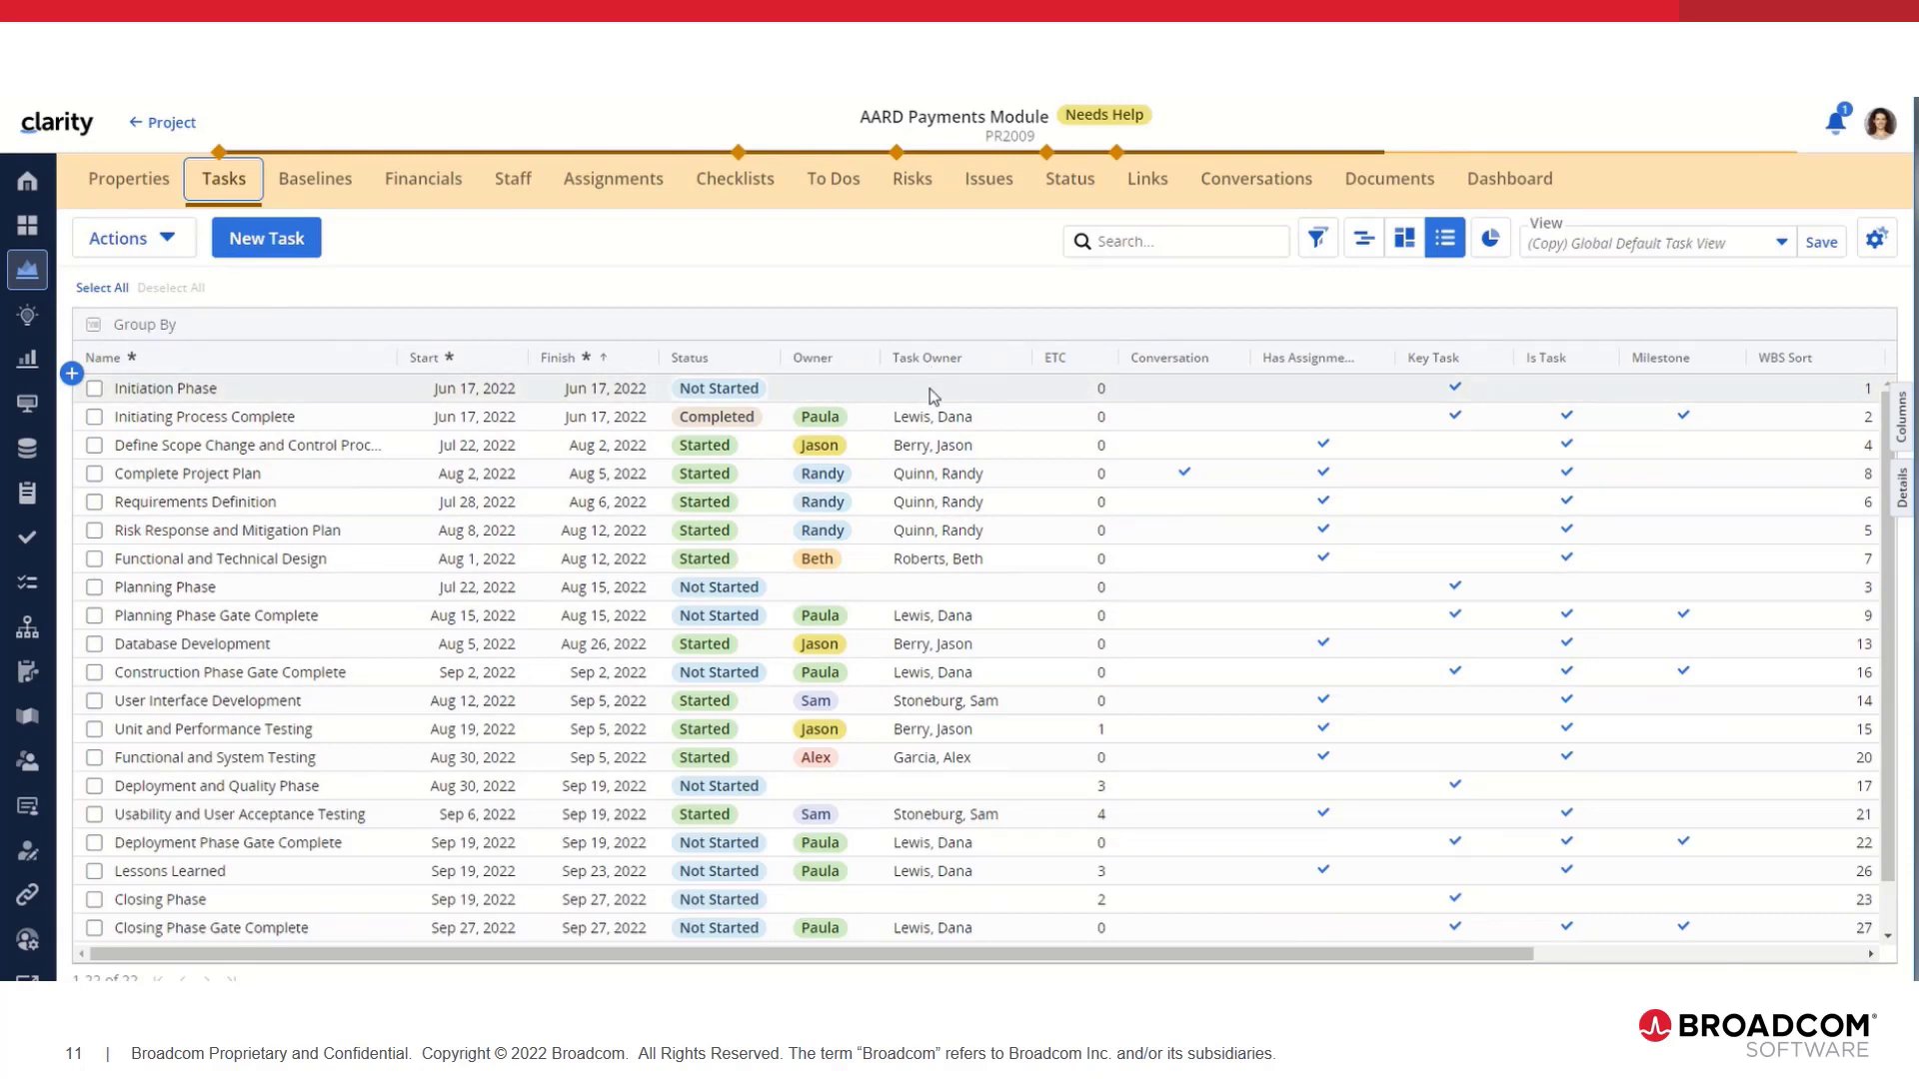
click(1874, 239)
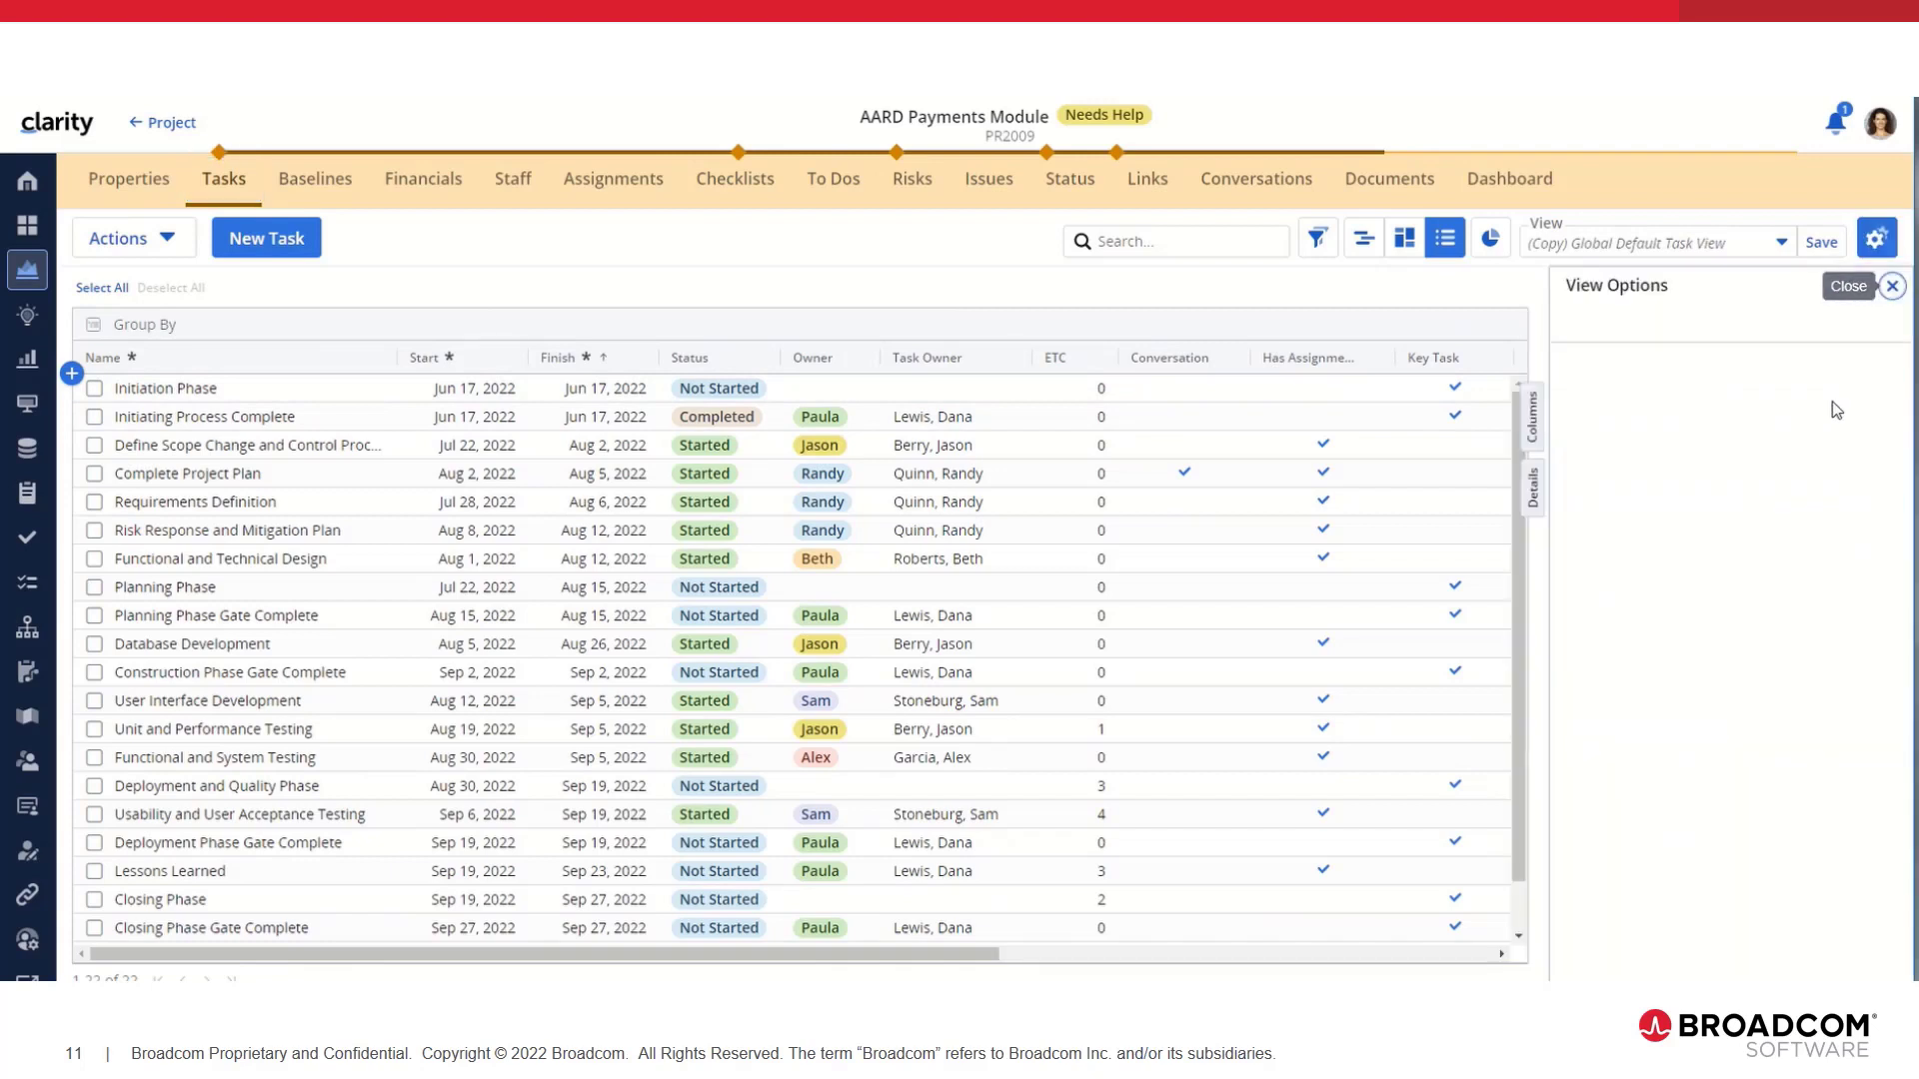
click(1609, 548)
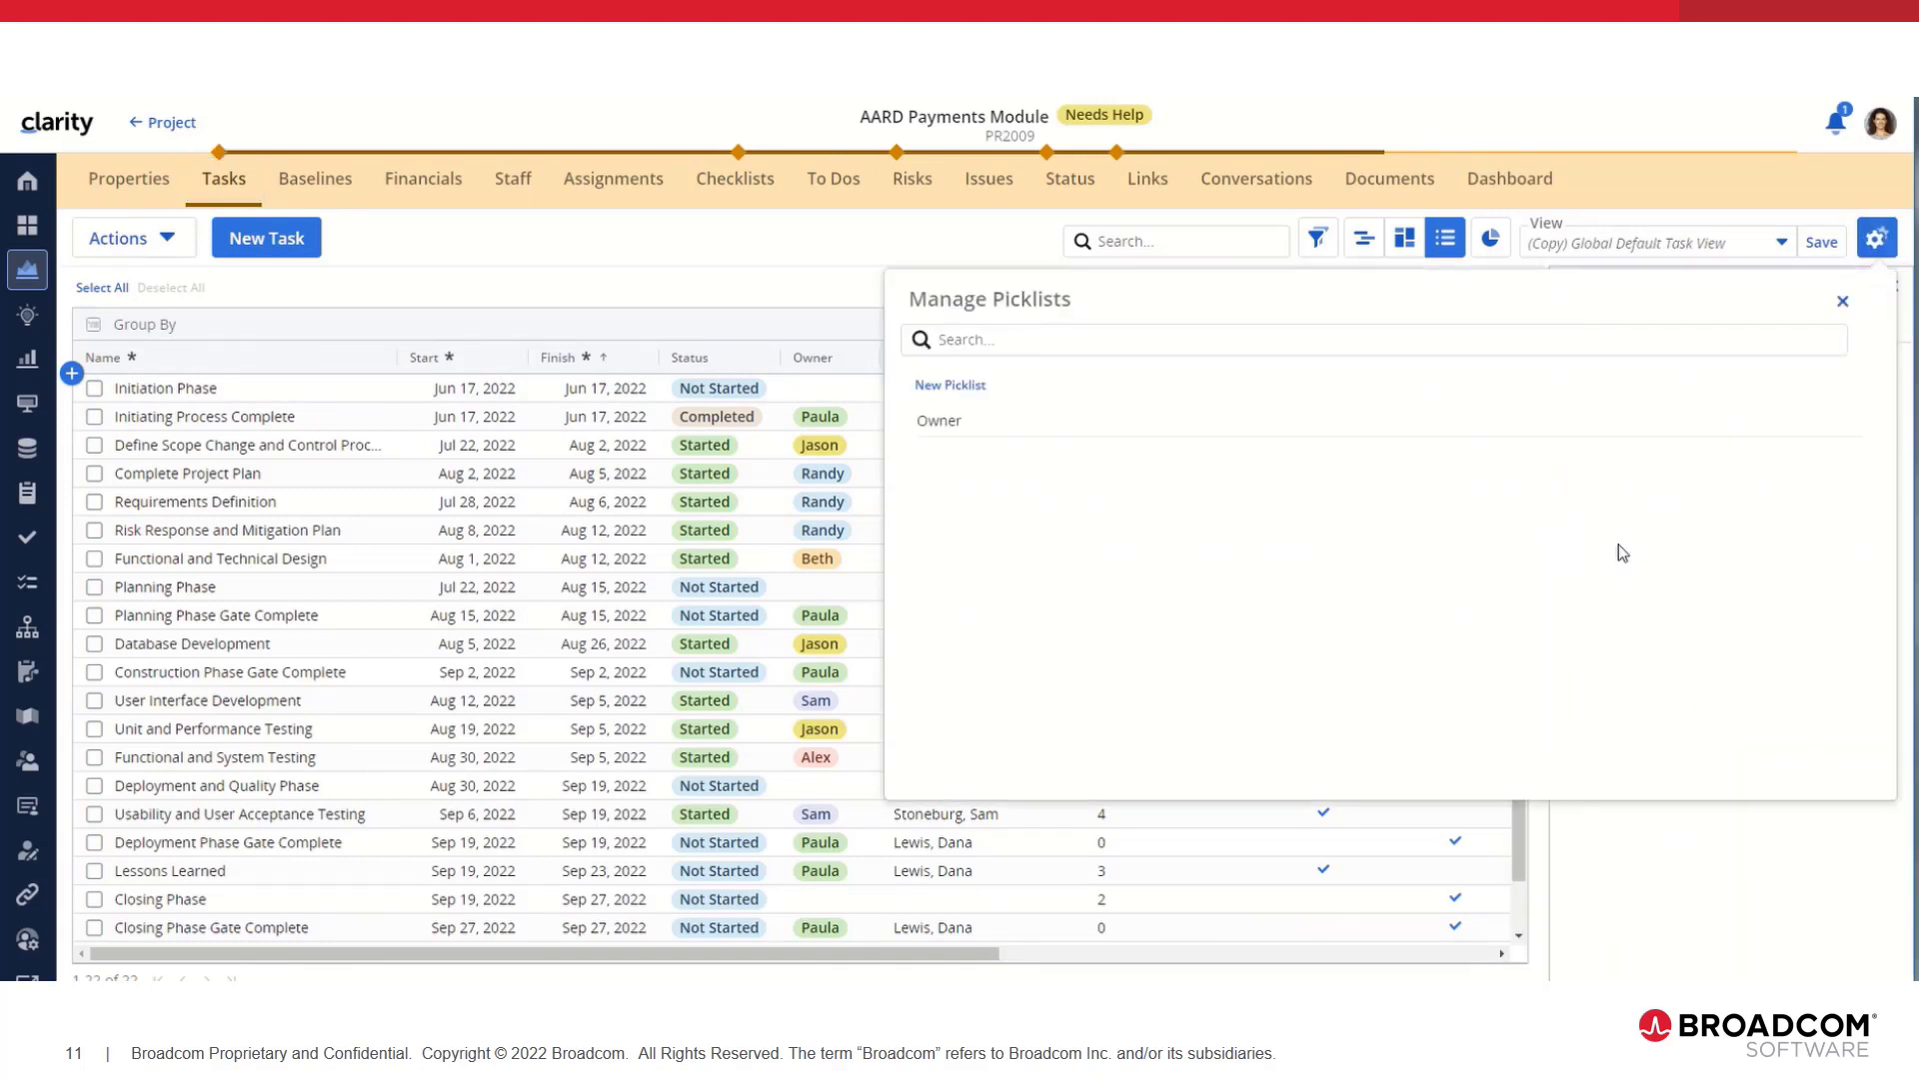
click(937, 425)
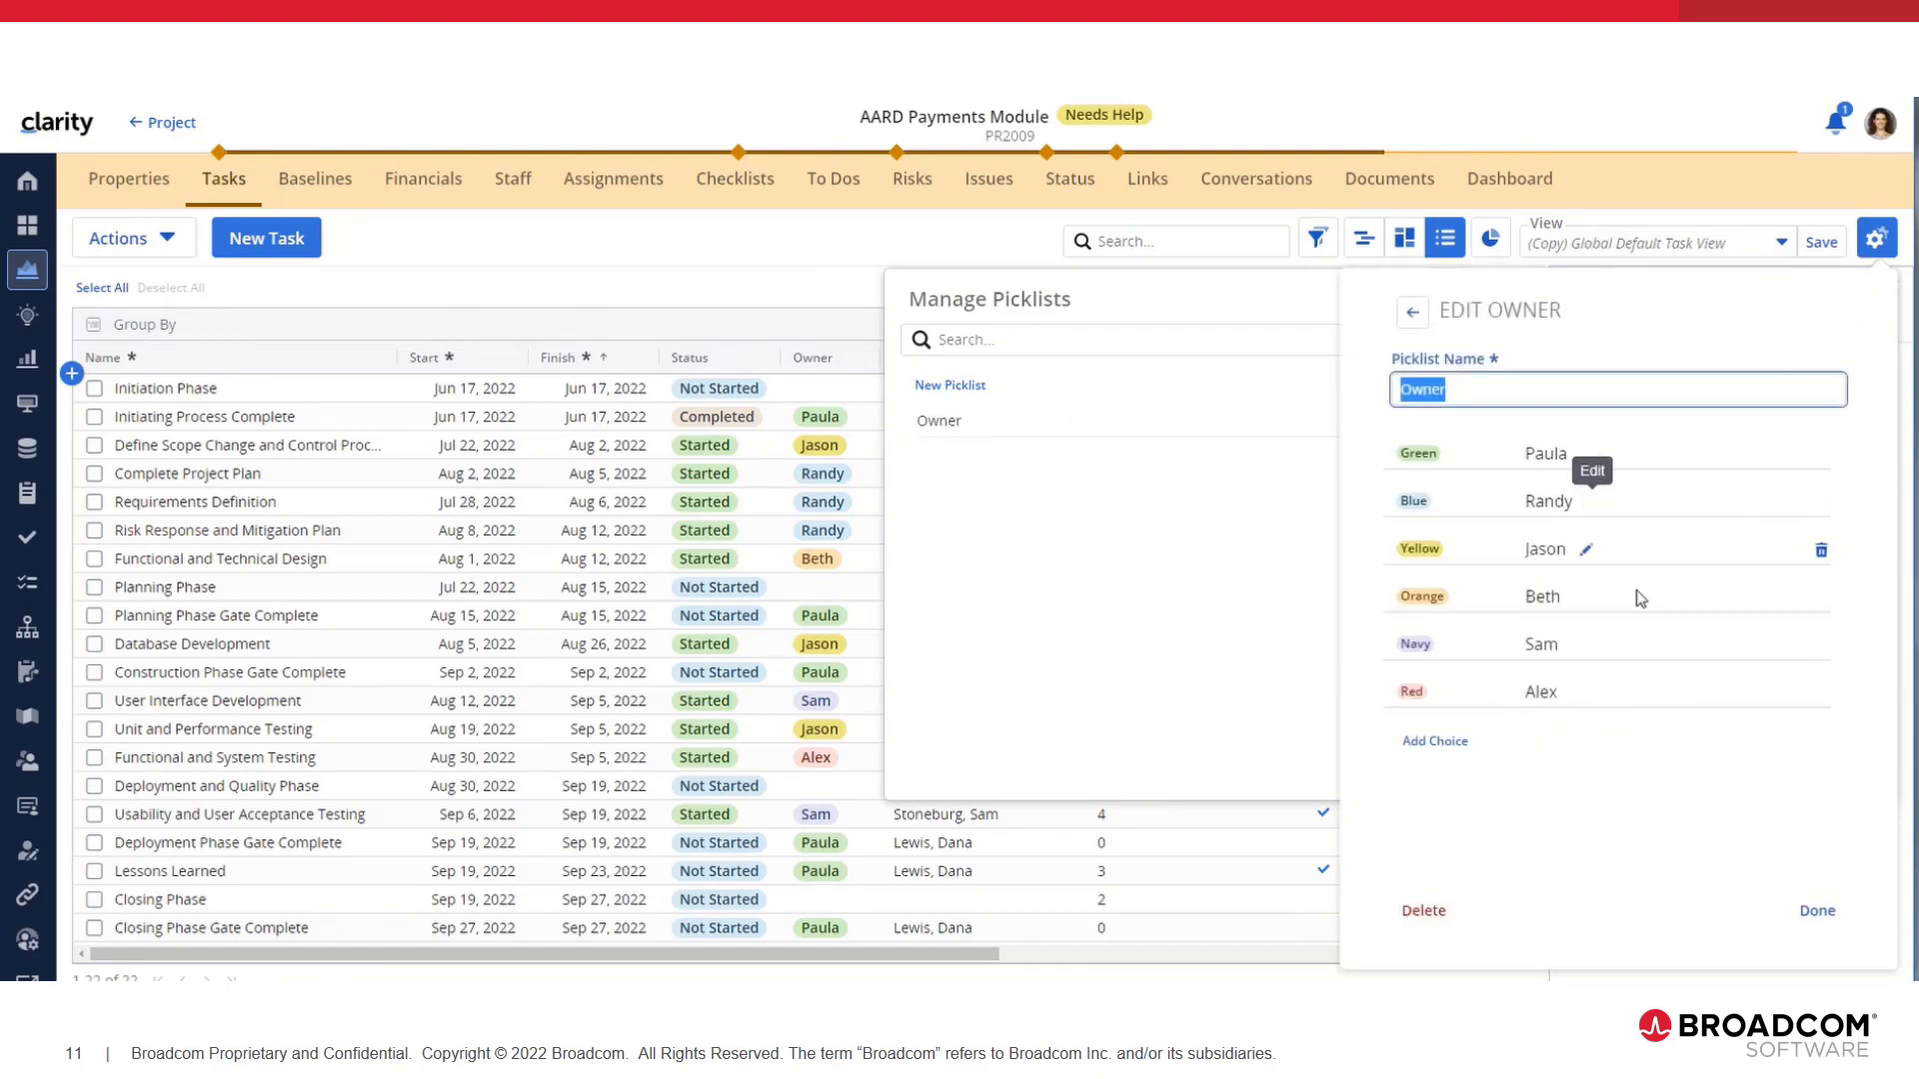
click(1842, 908)
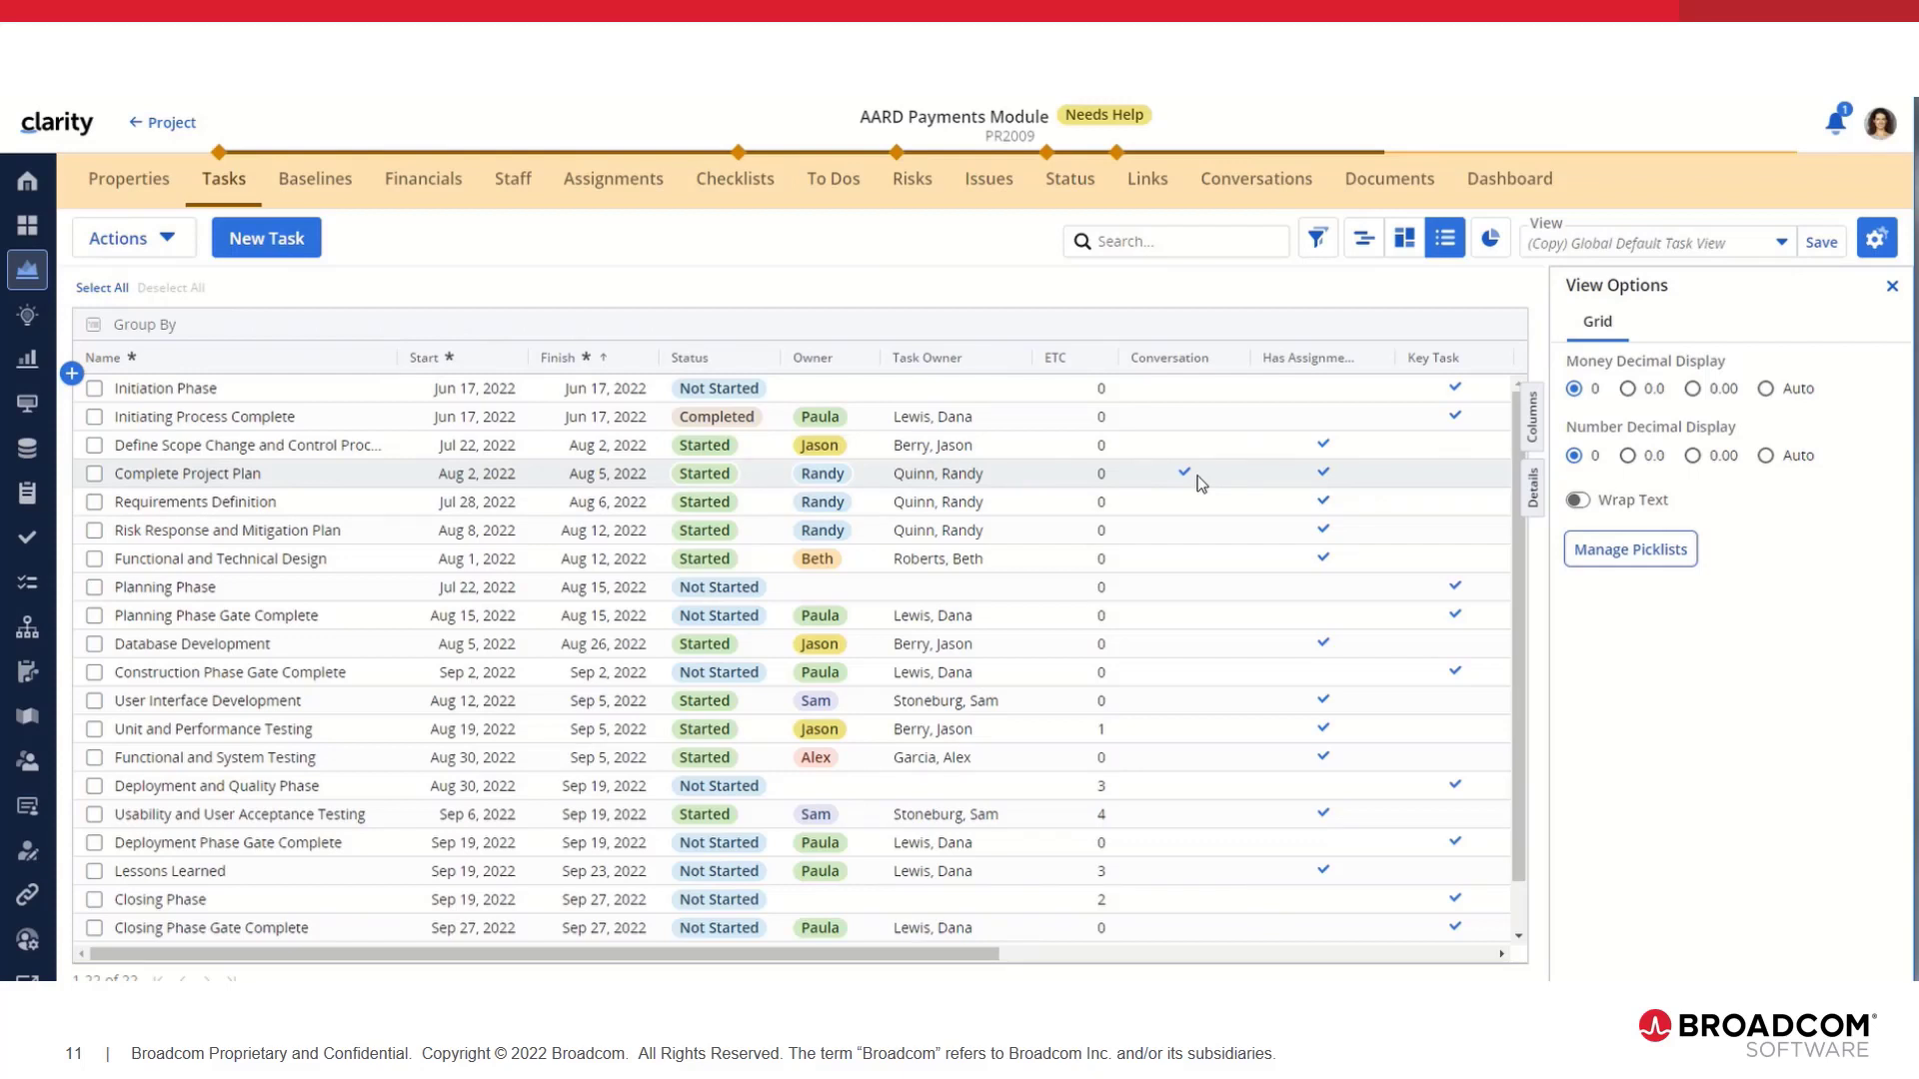
Close the view options and review the conversation in the details of the Complete Project Plan task
click(1242, 479)
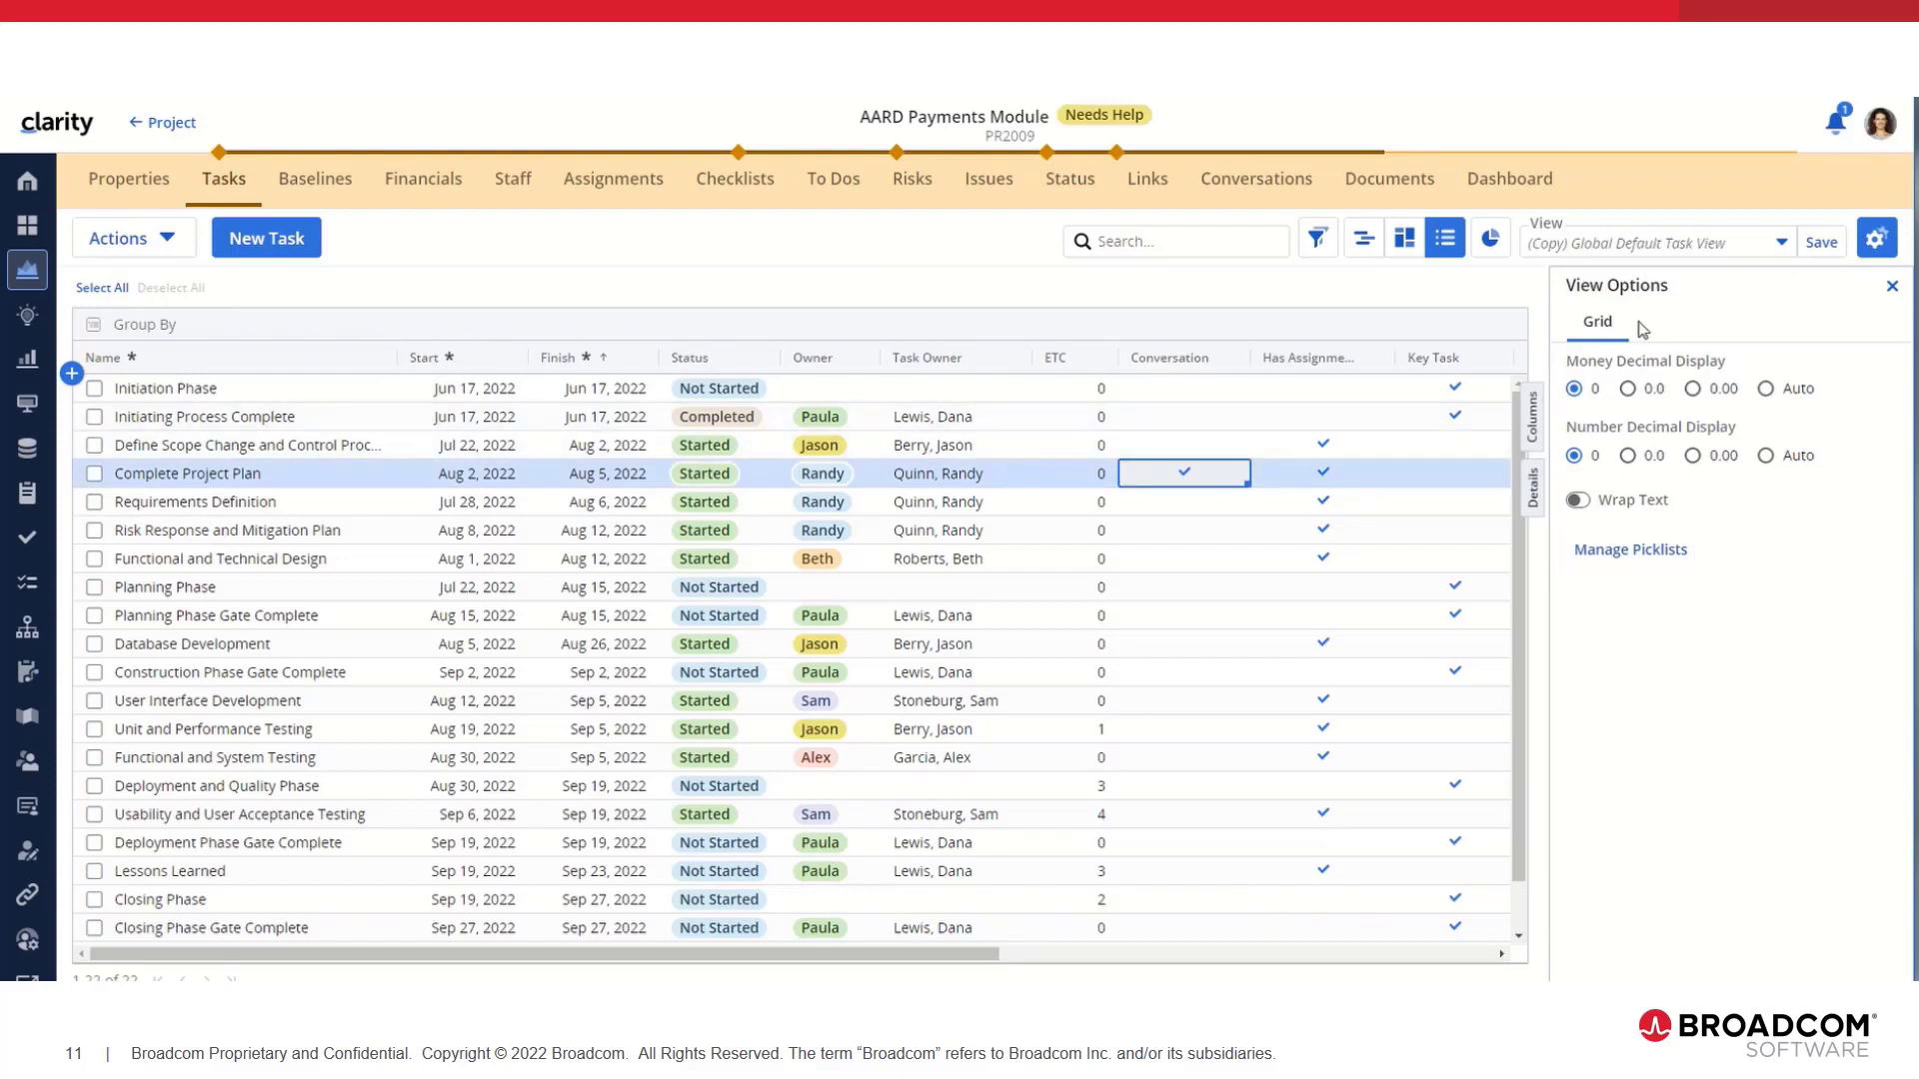
click(1892, 287)
click(1901, 490)
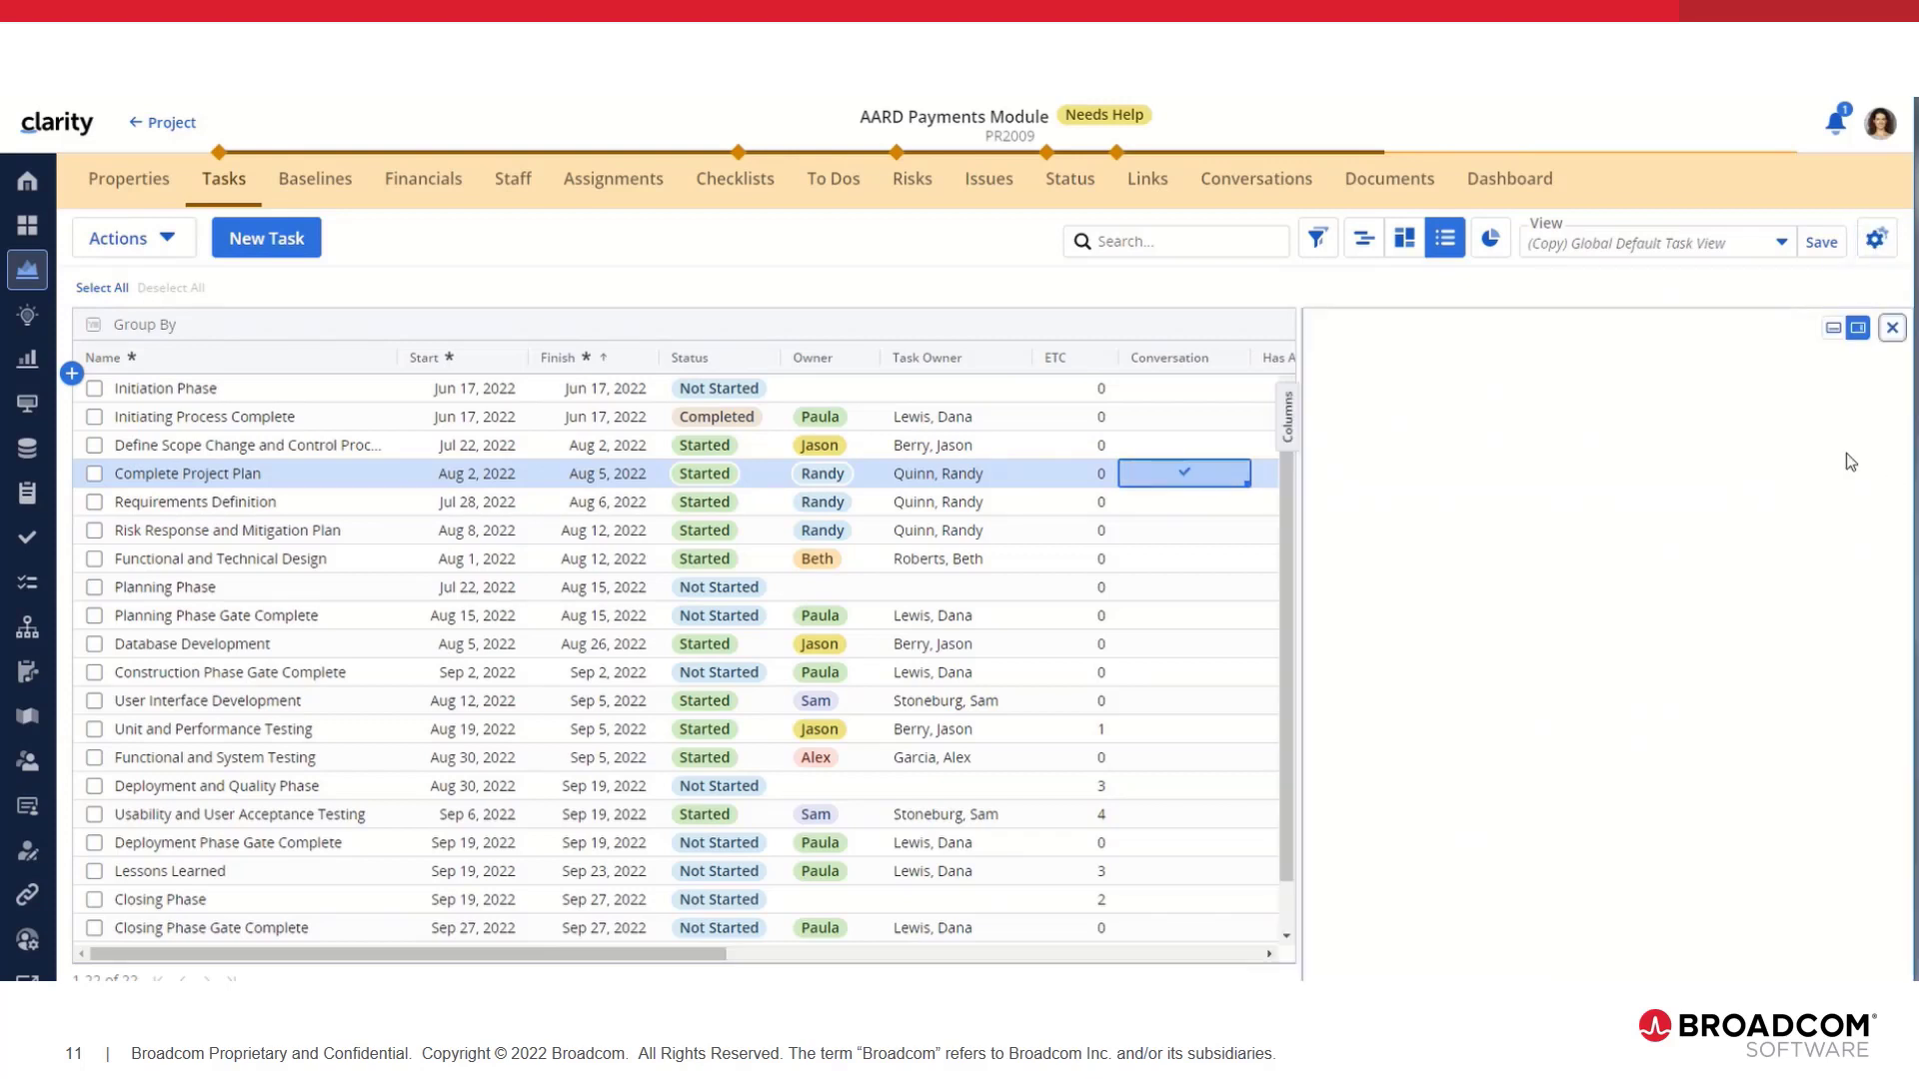
click(1721, 372)
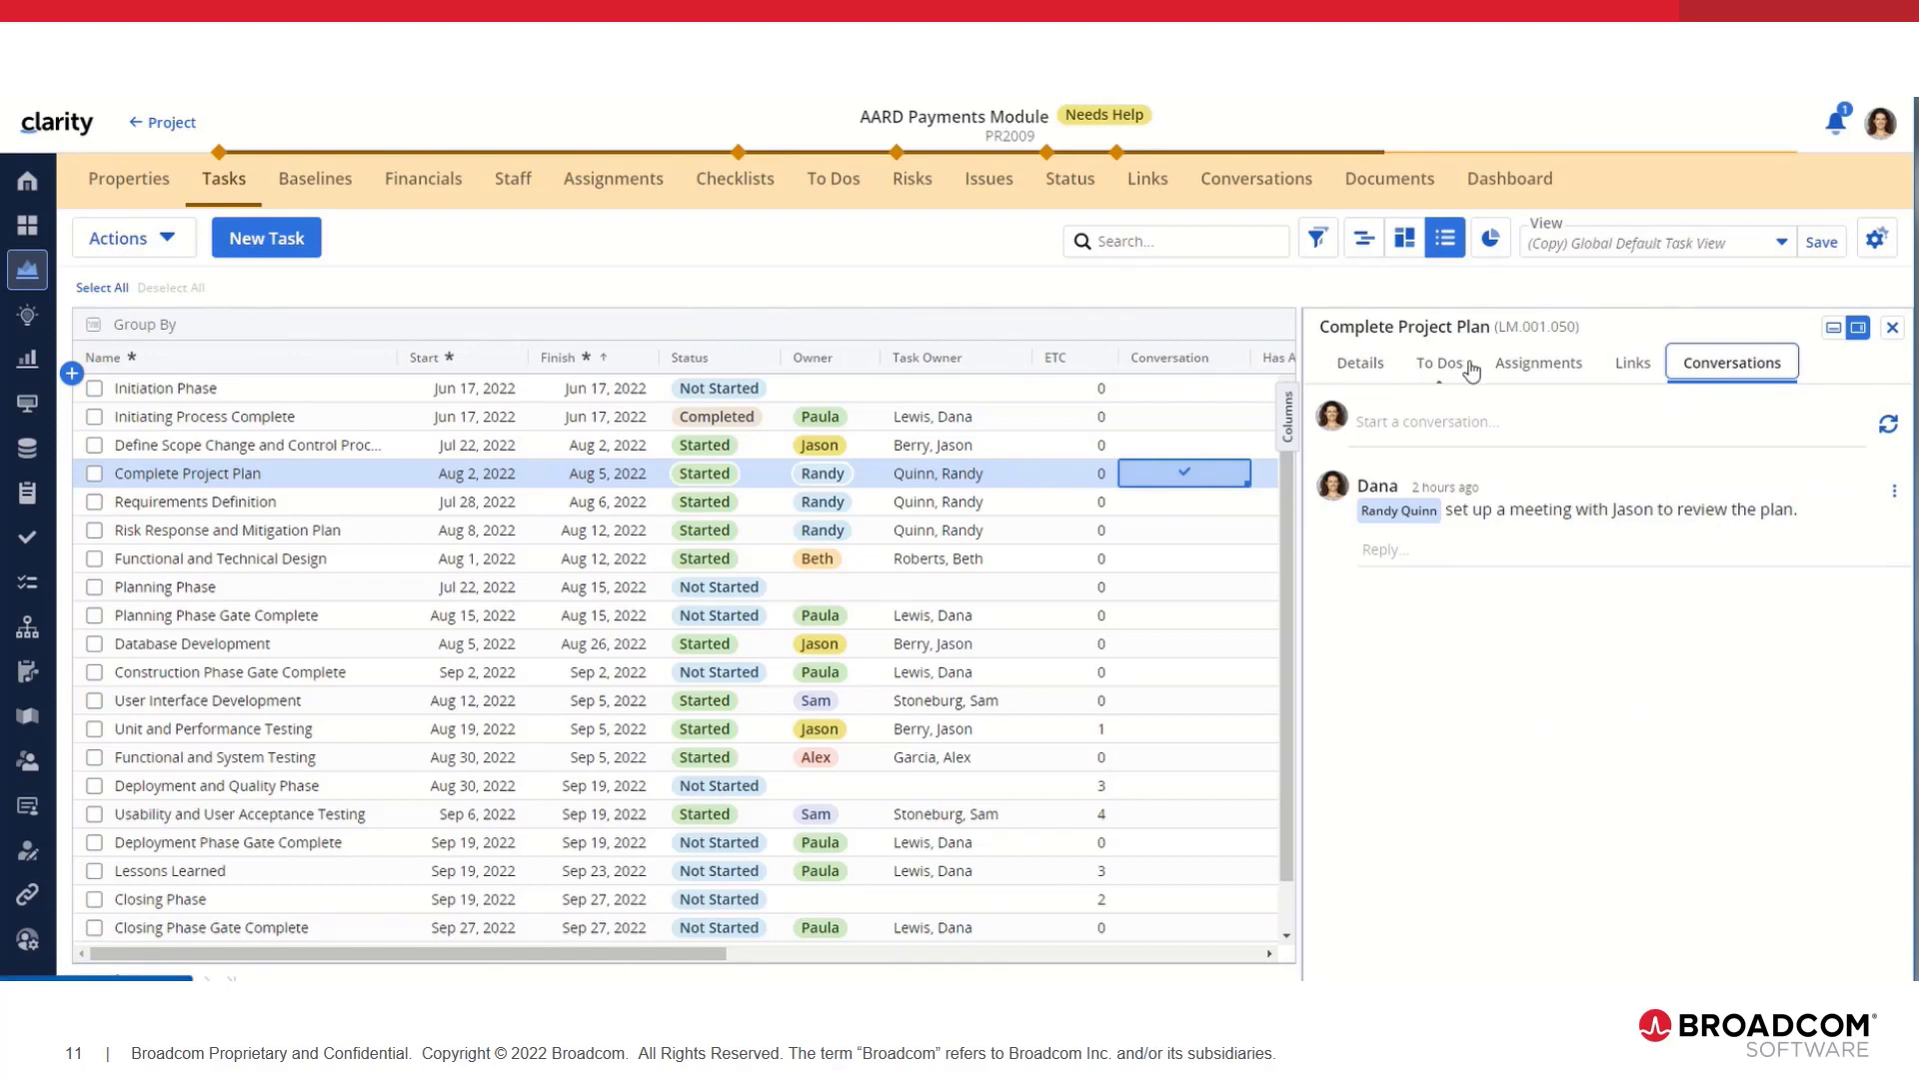
Review the project's baselines and its financials: cost plans, budgets, benefit plans and actual transactions
click(311, 183)
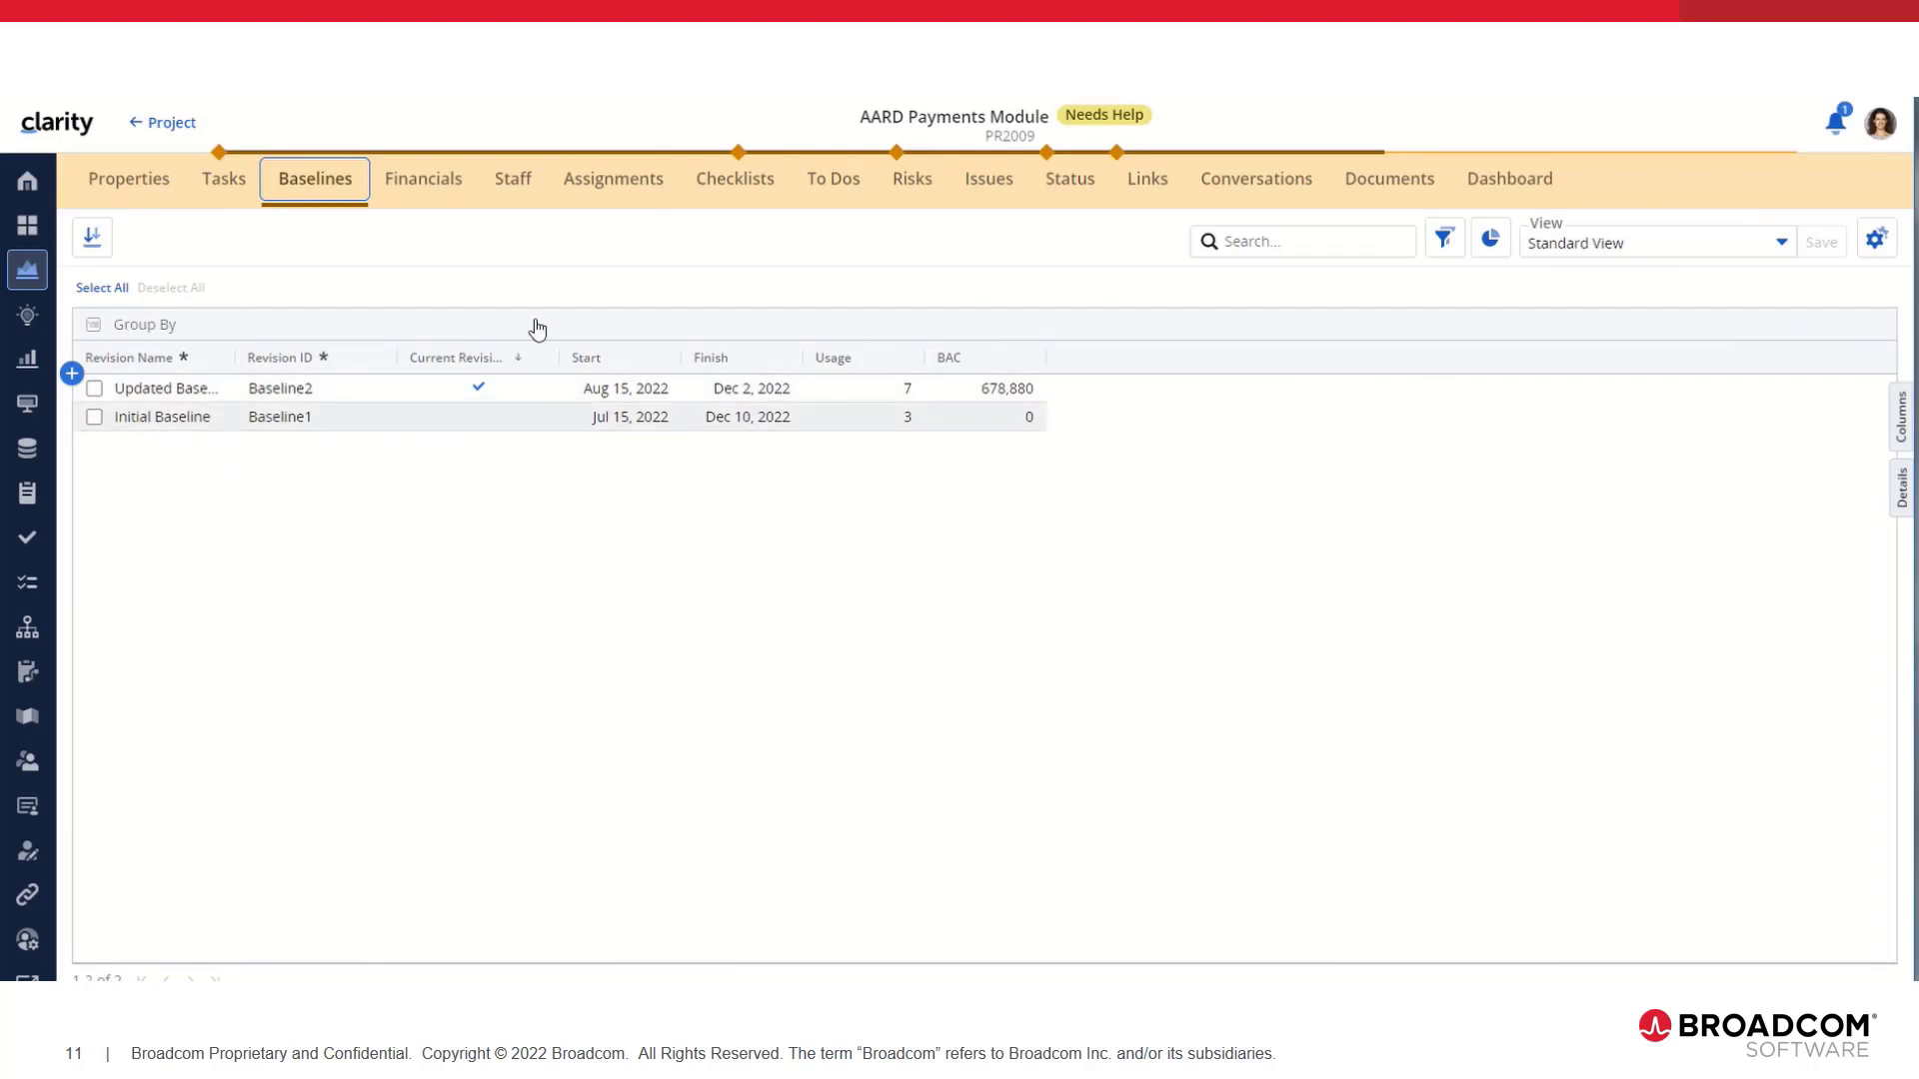
click(432, 195)
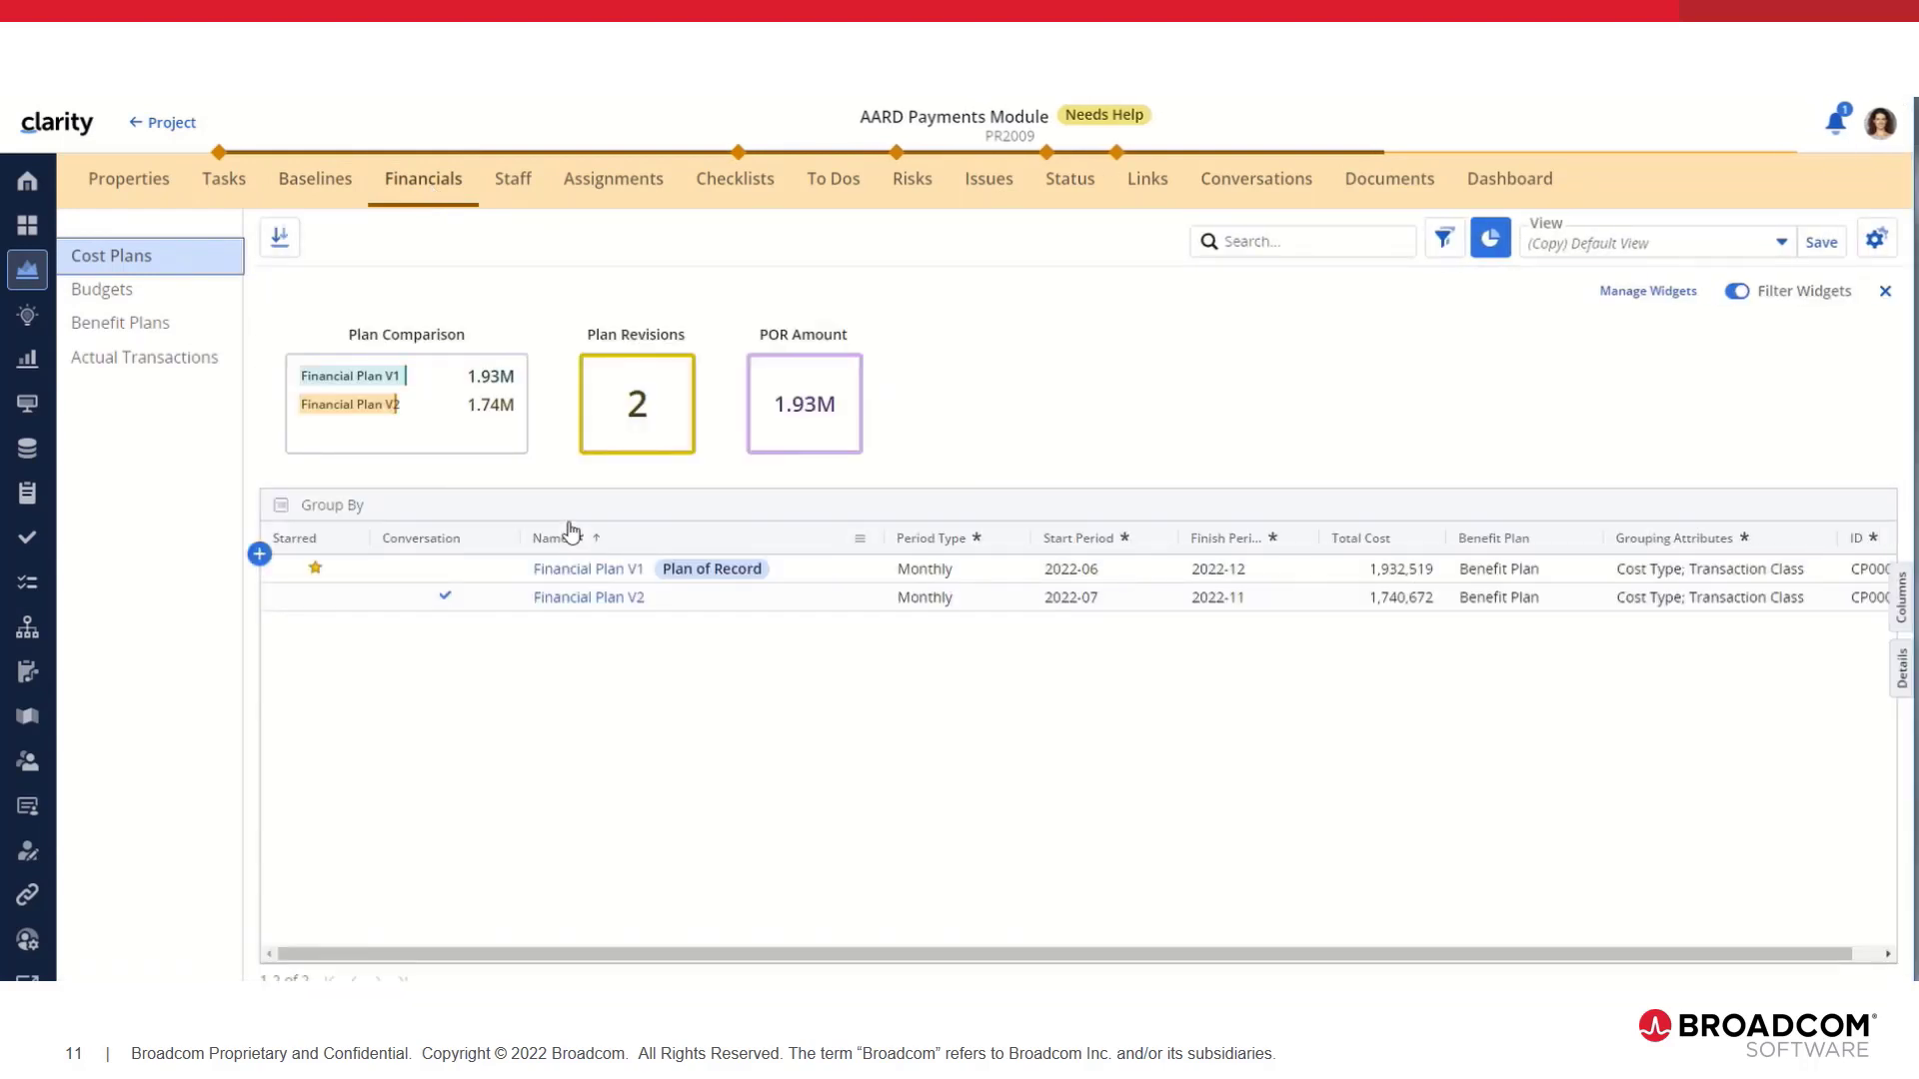
click(121, 290)
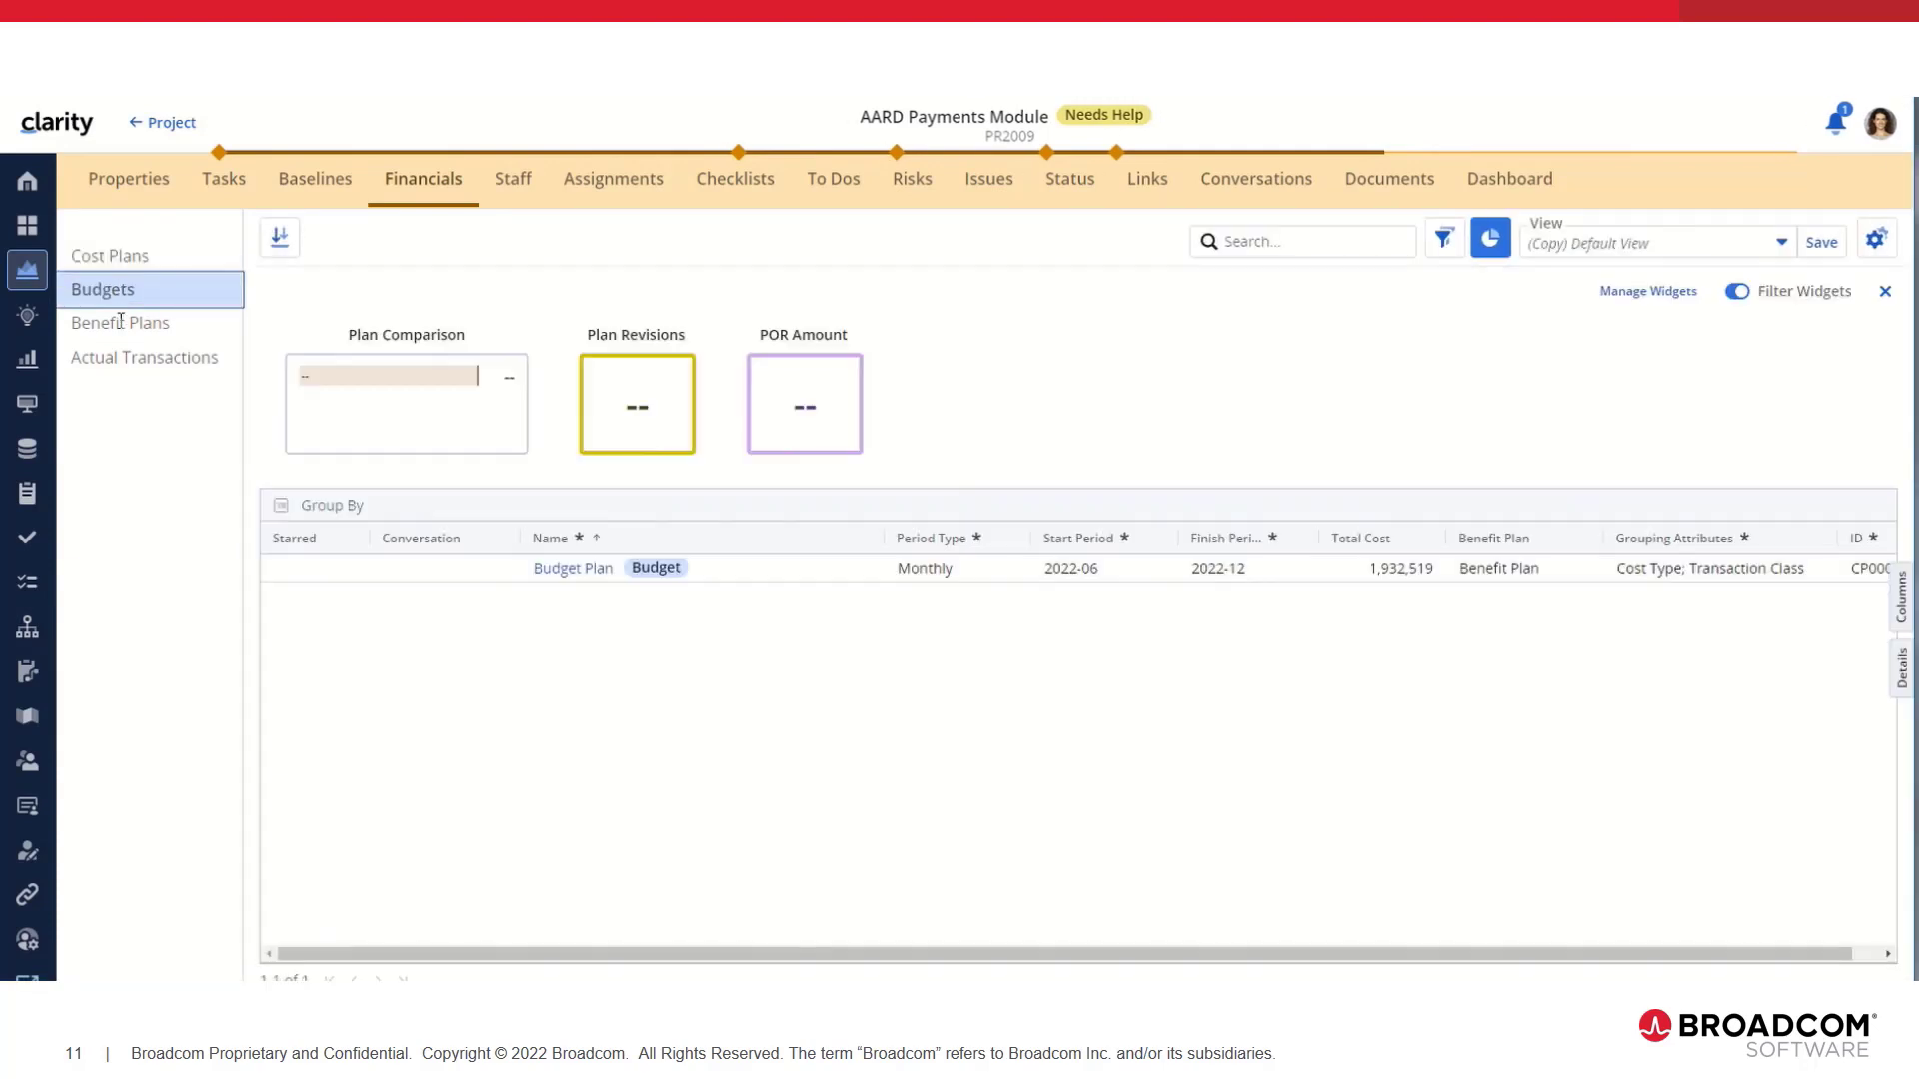
click(121, 322)
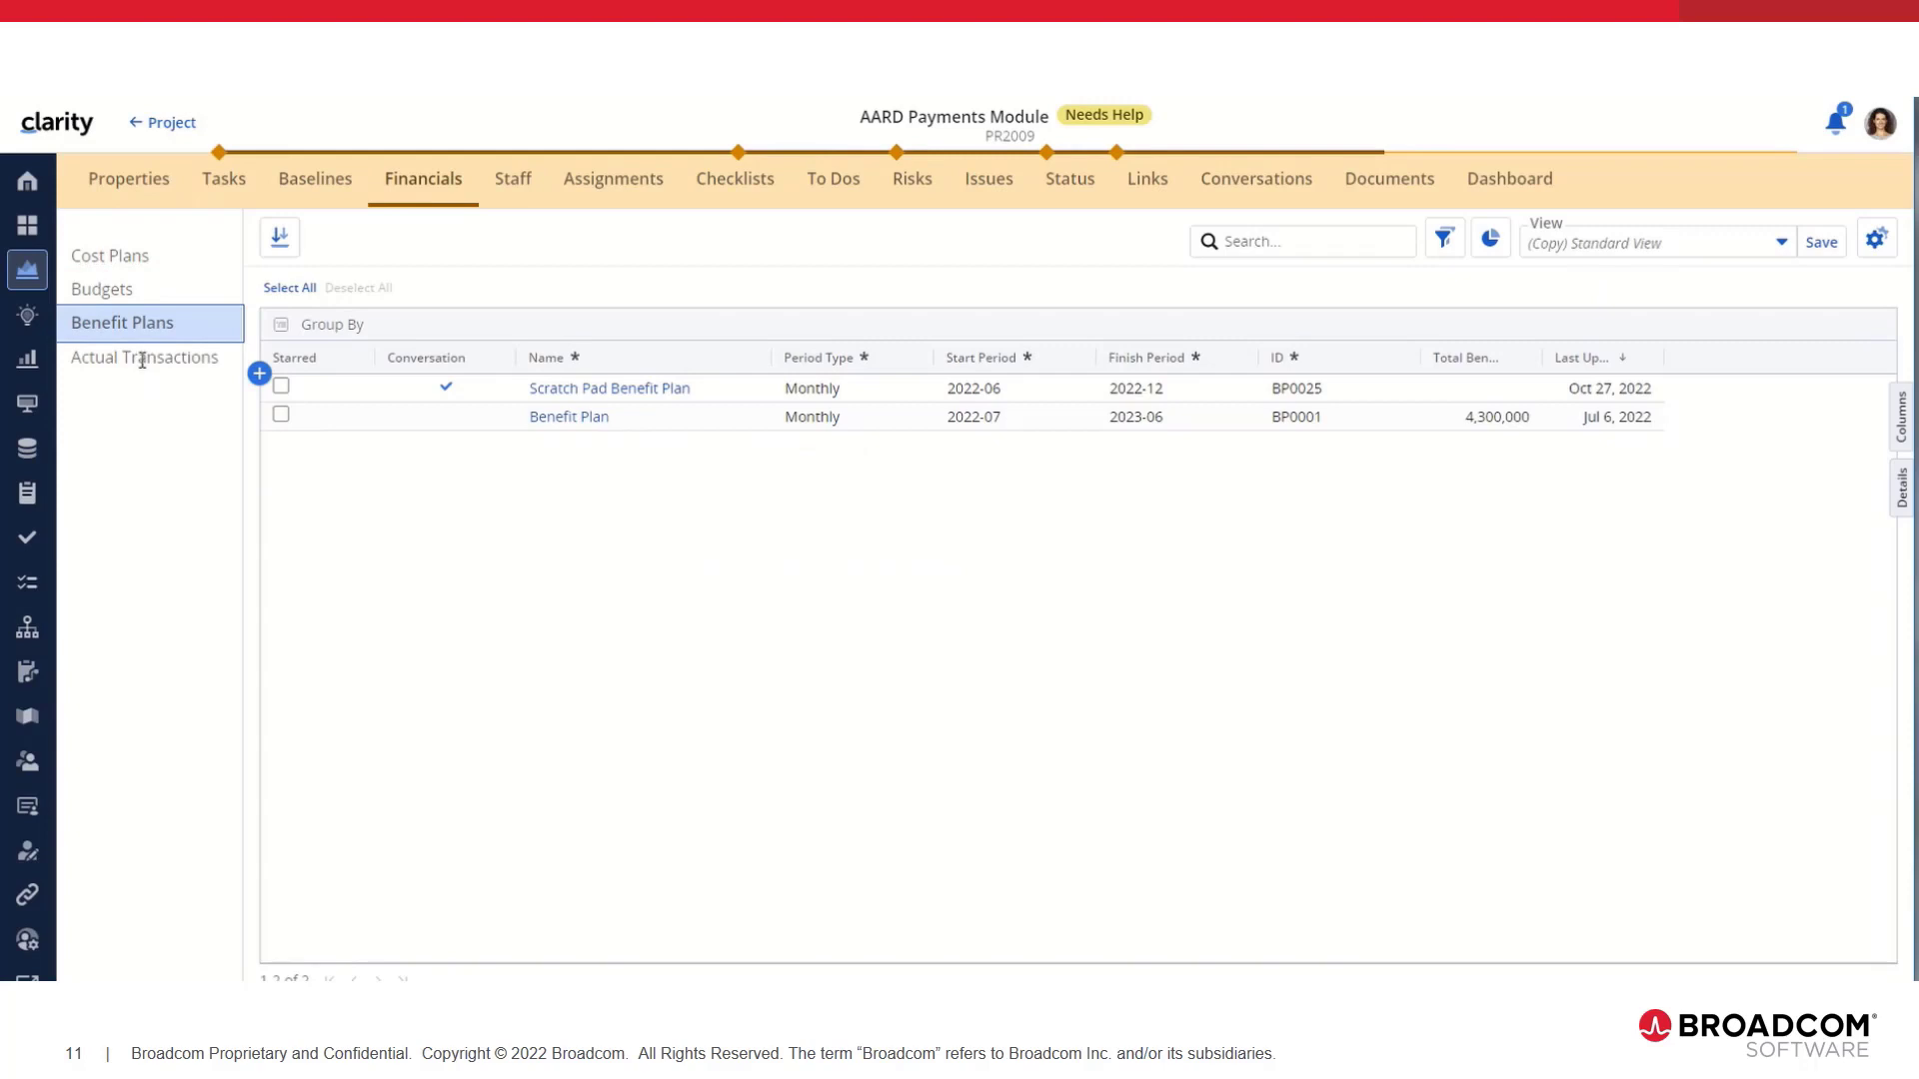
click(142, 358)
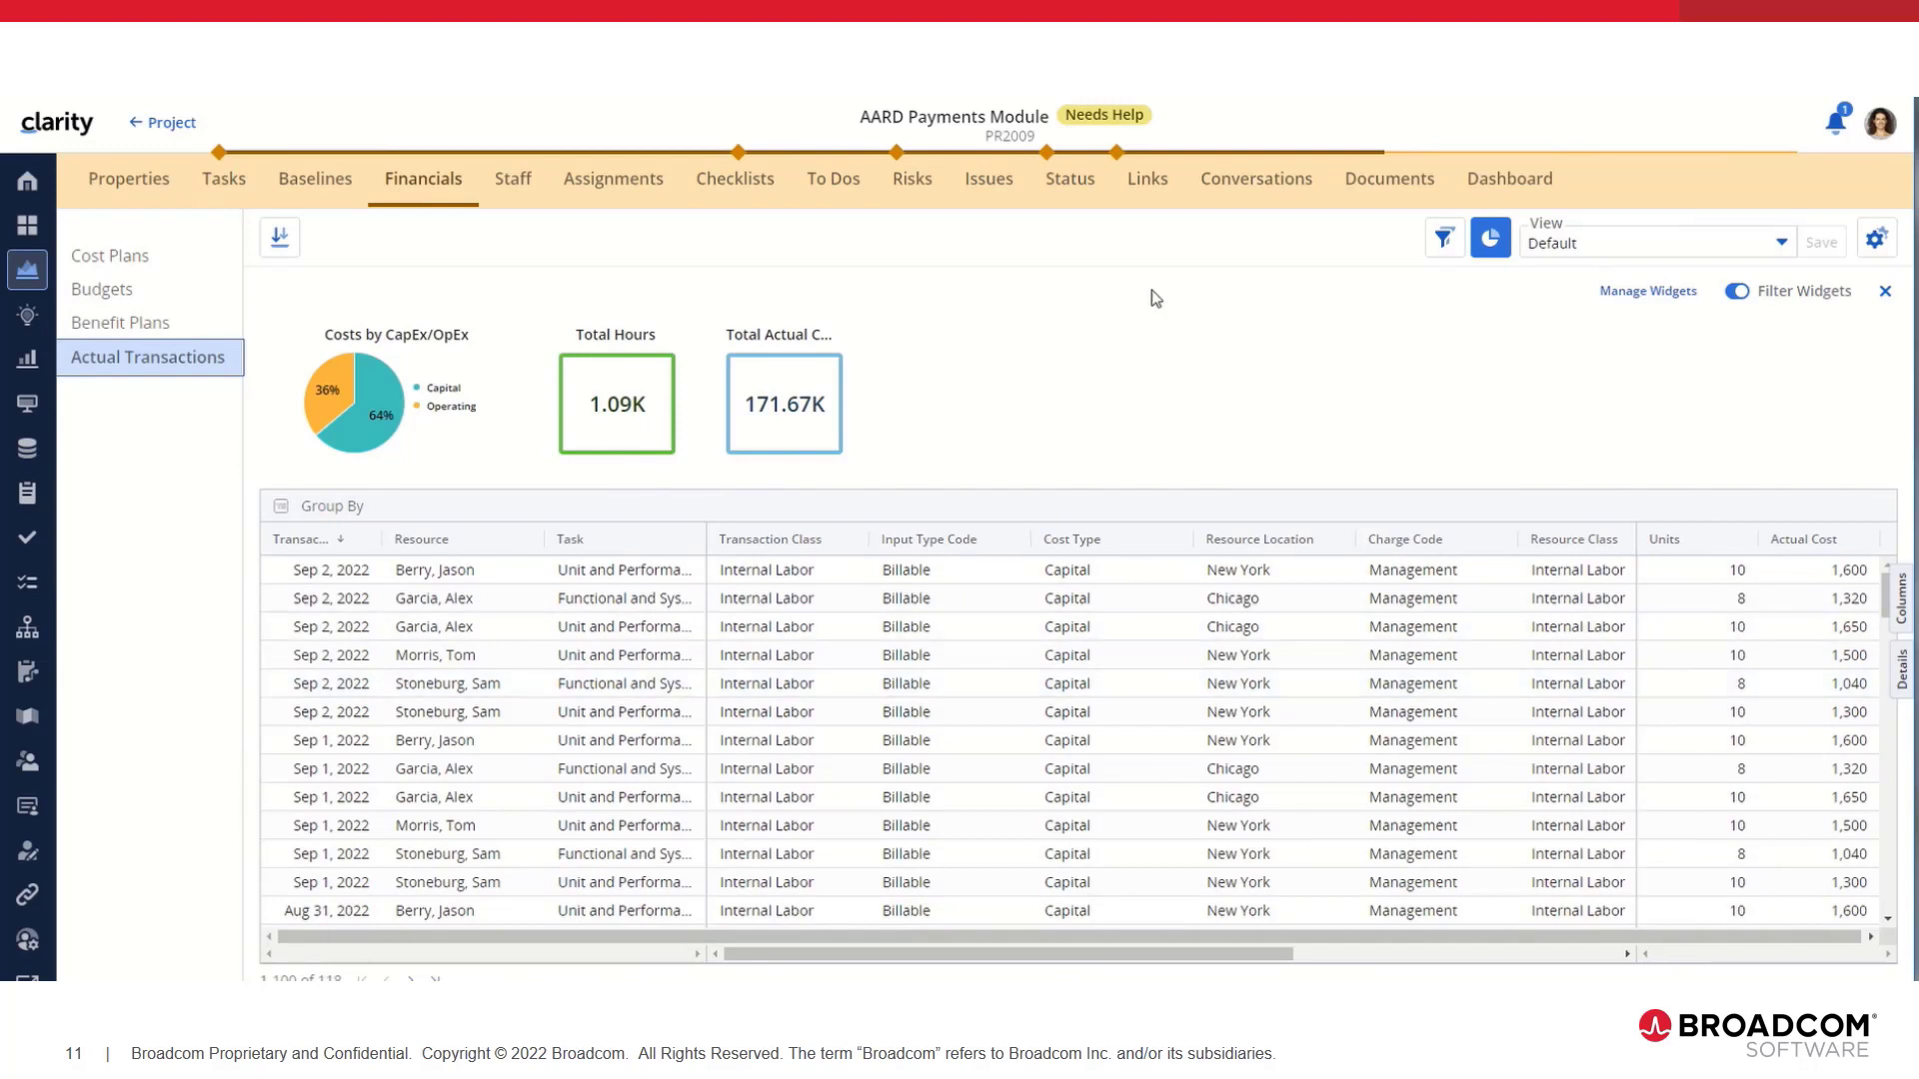
Review the project's staff, assignments, checklists and to dos
click(516, 178)
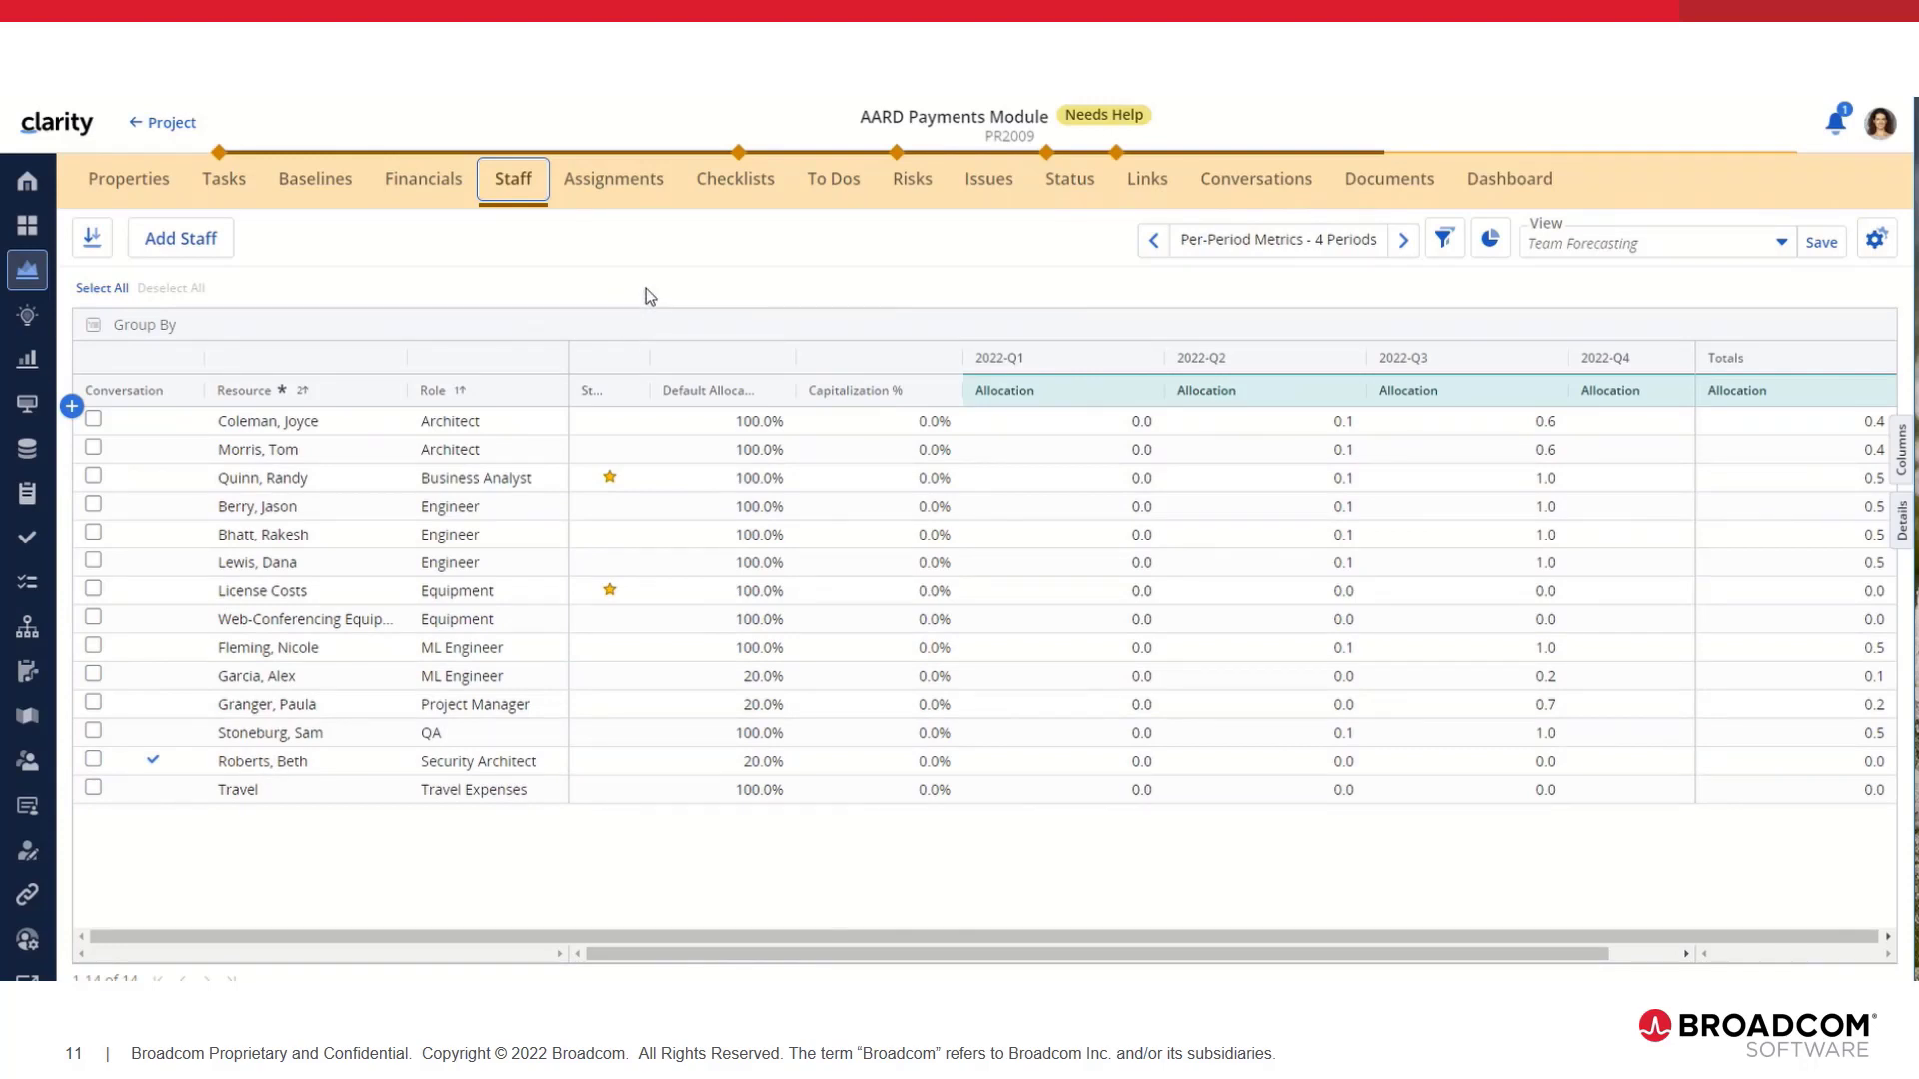
click(650, 203)
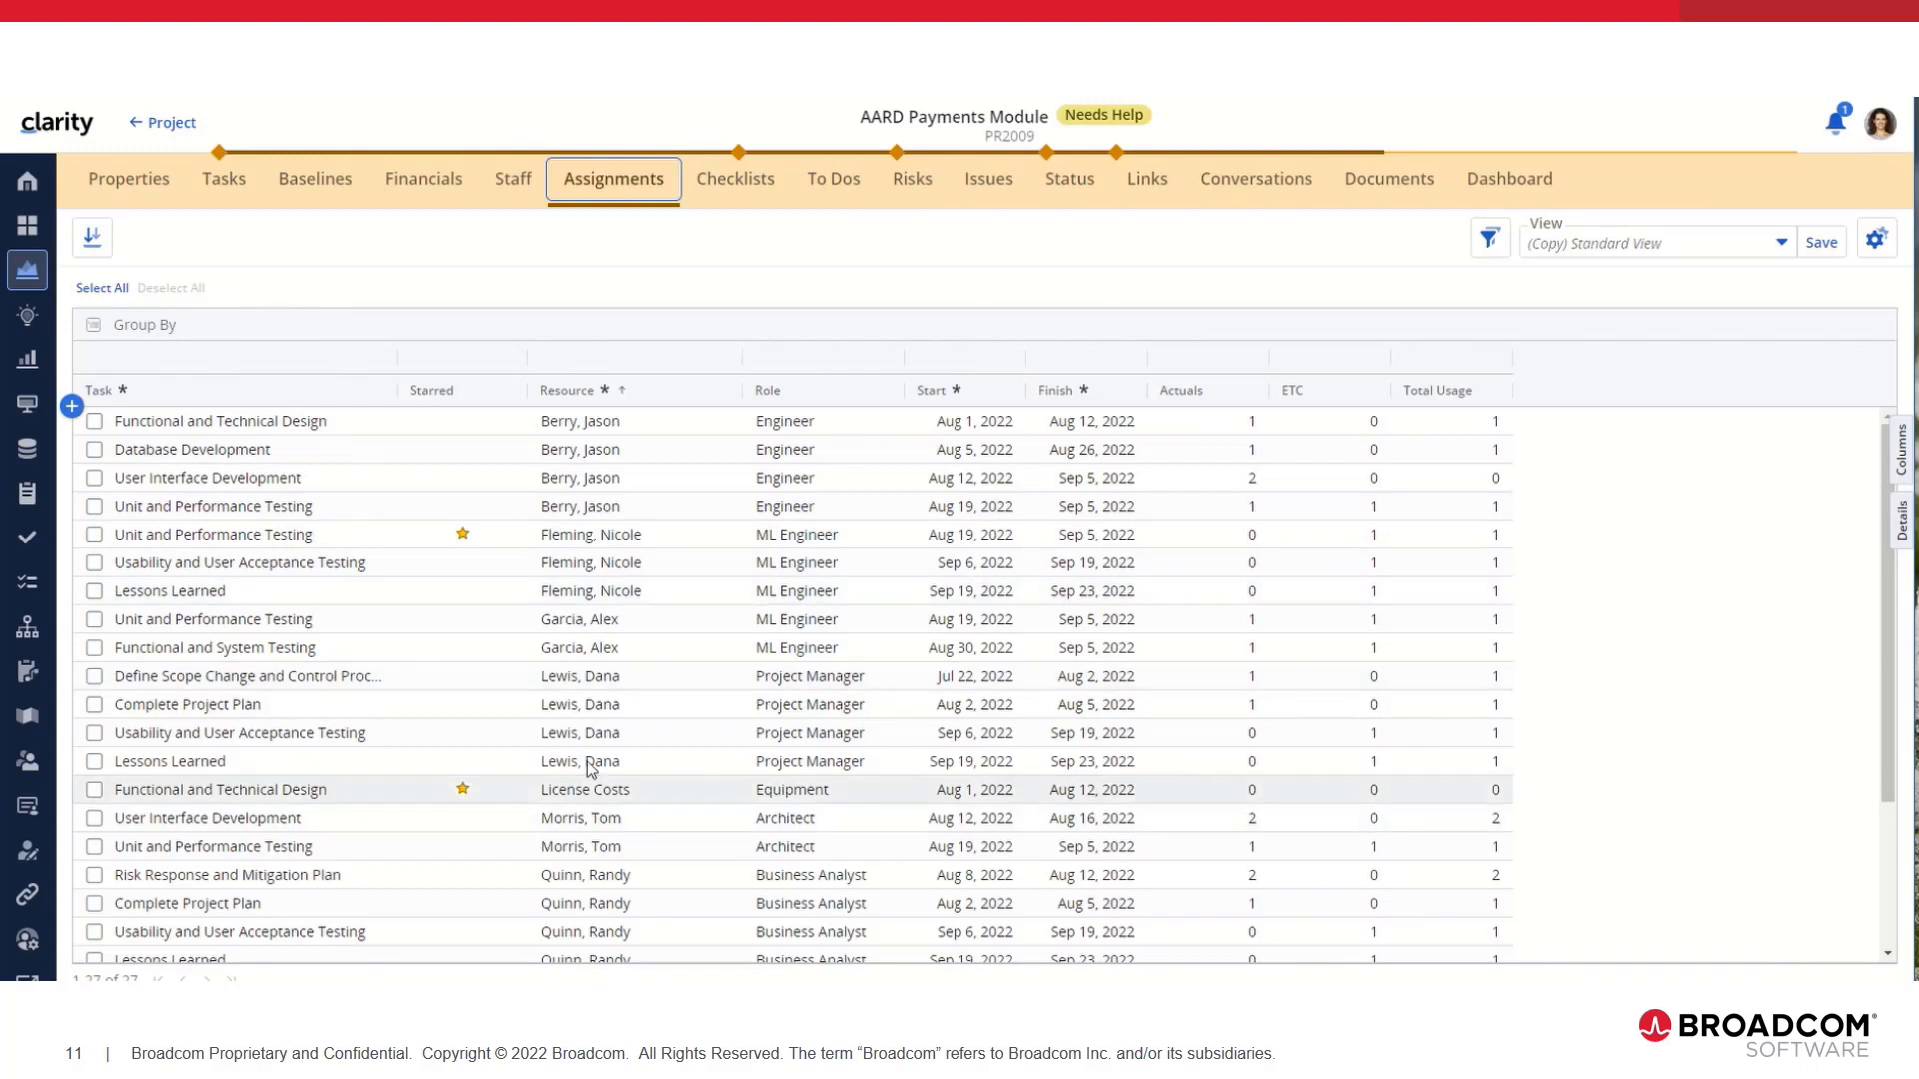
click(744, 190)
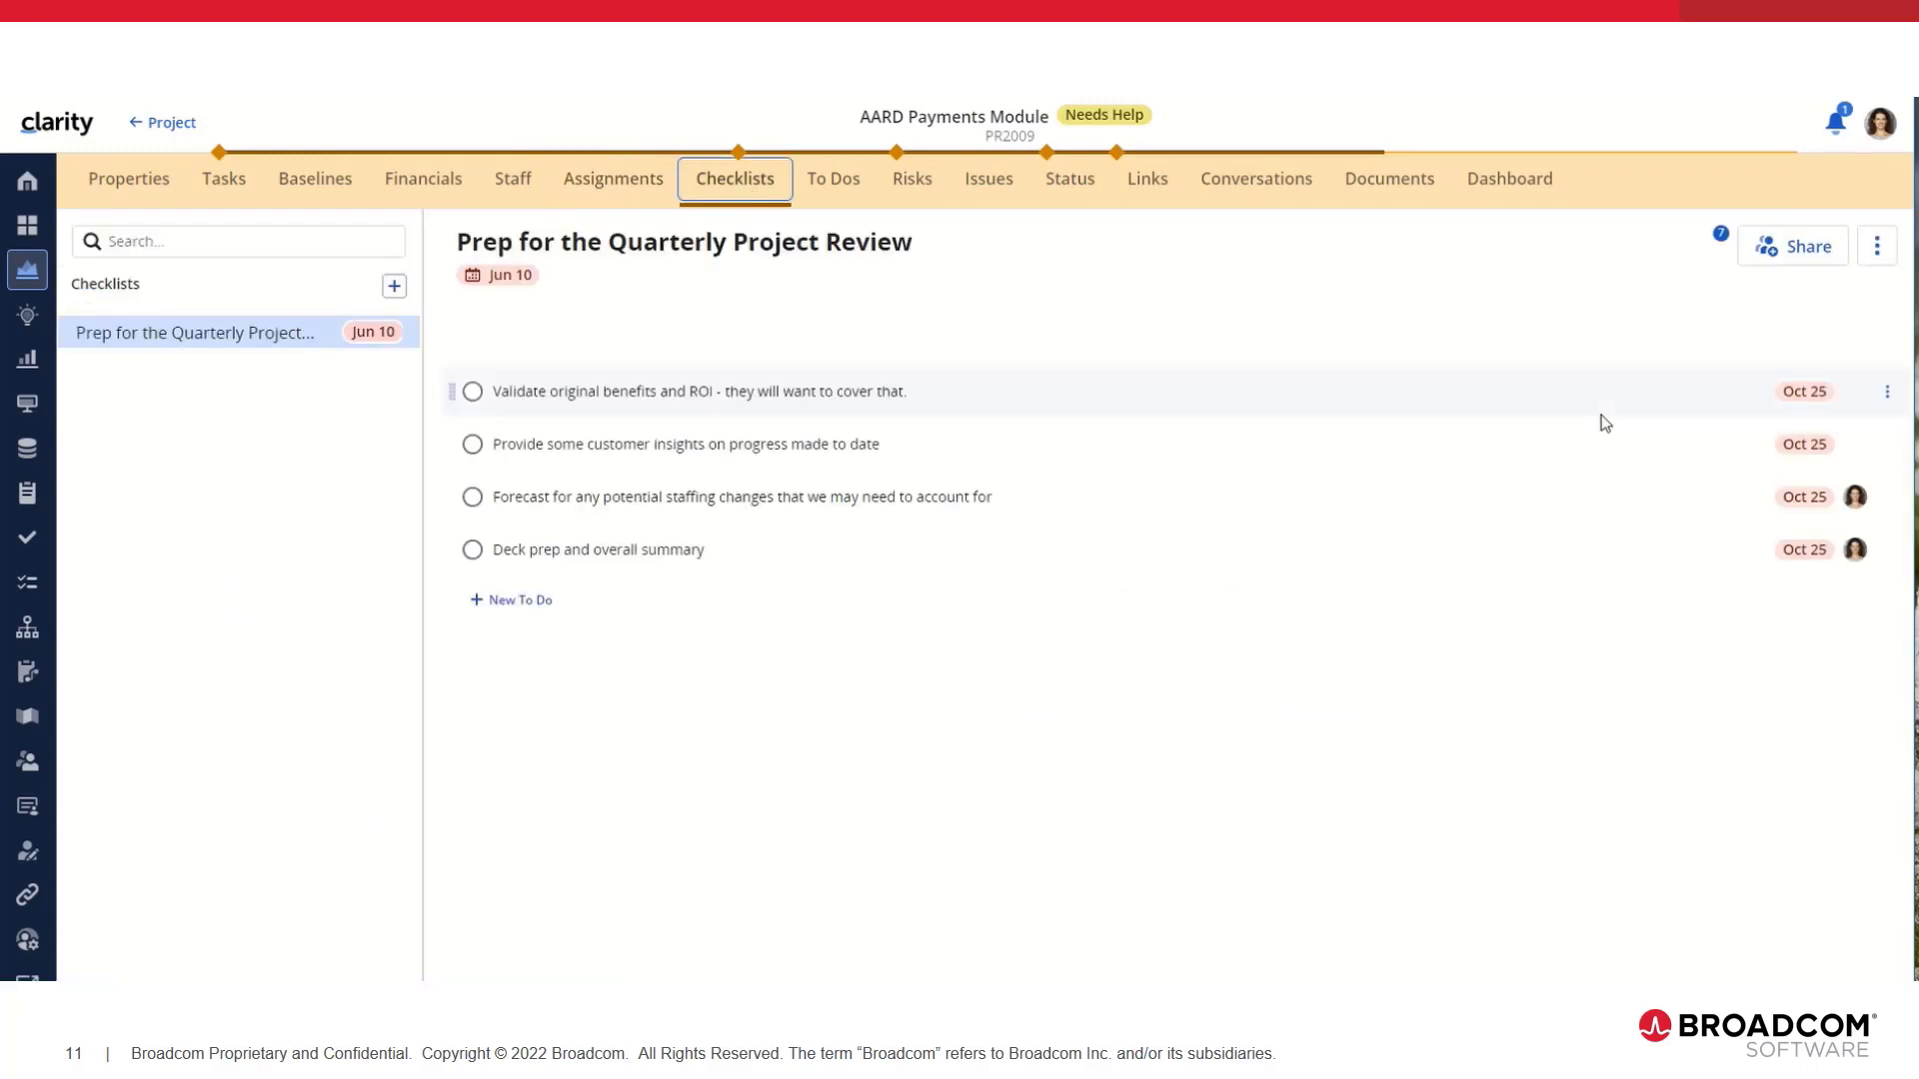
click(858, 197)
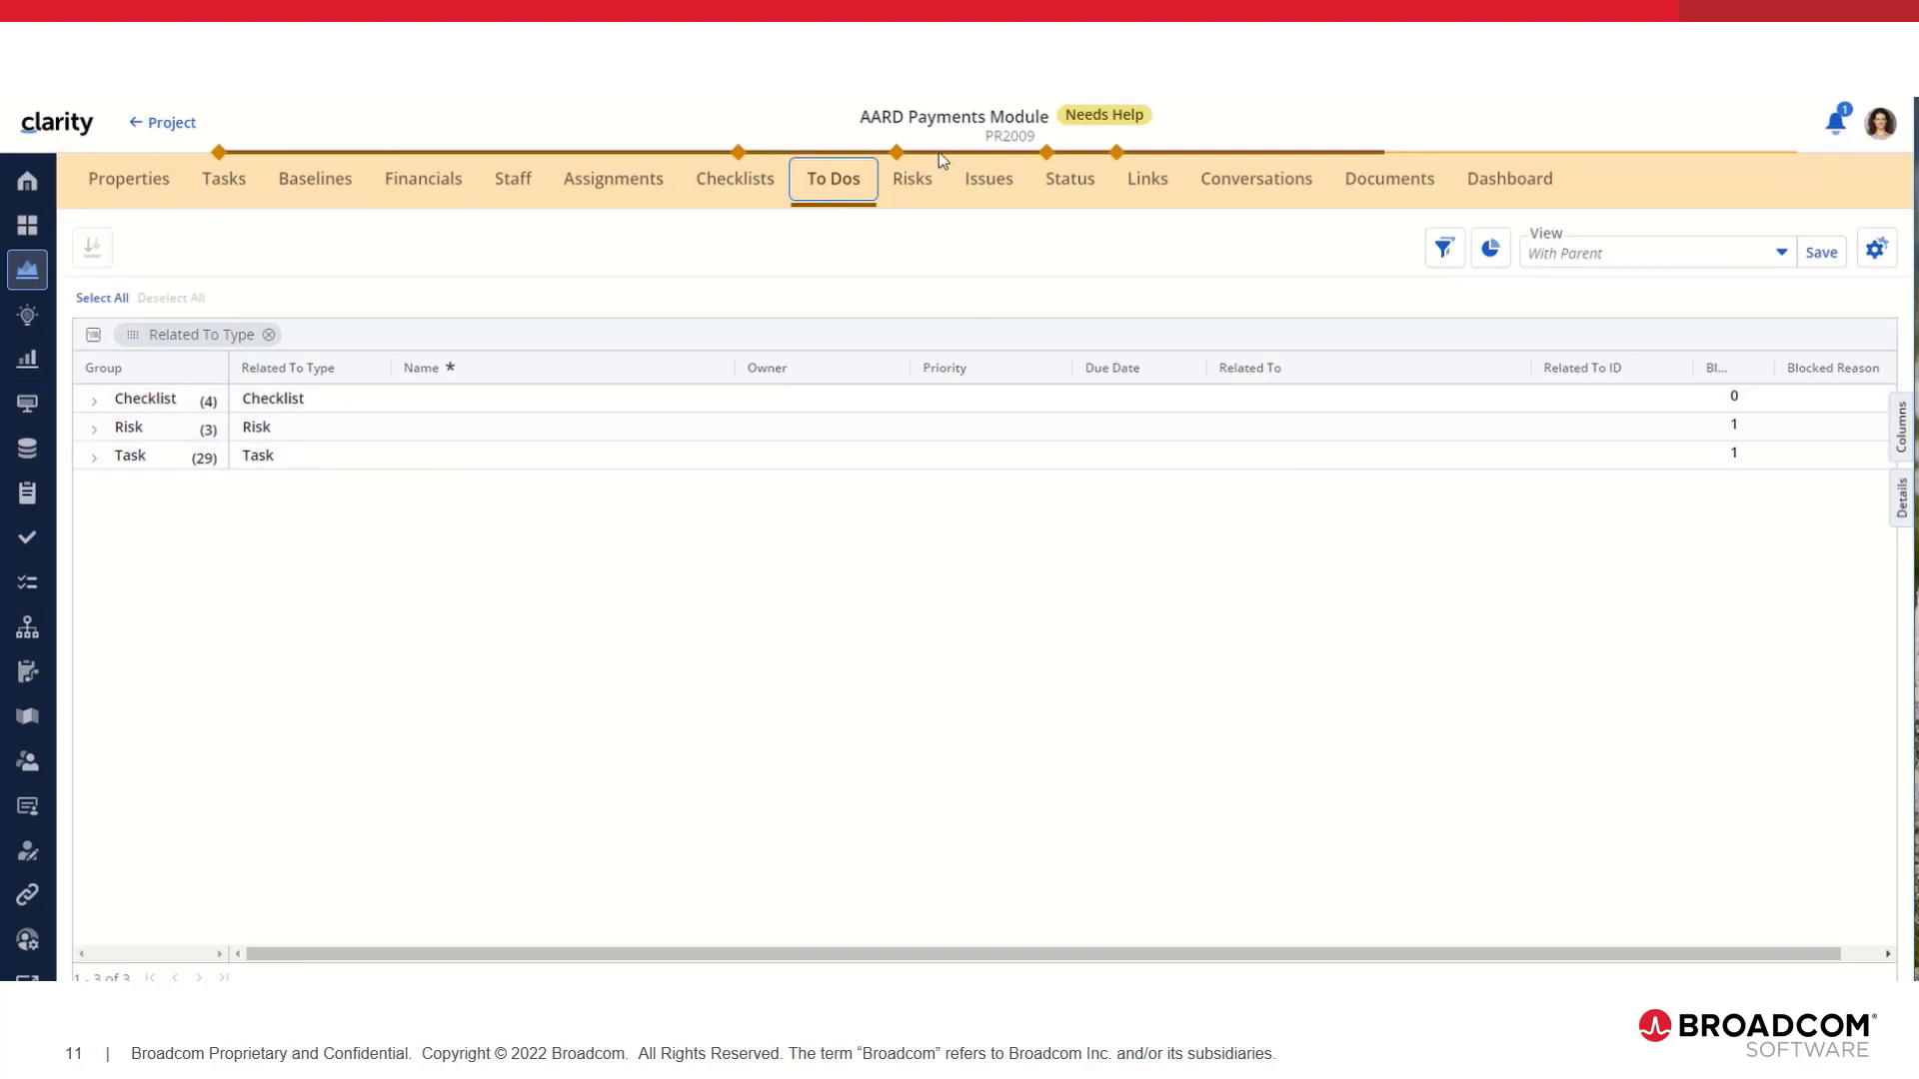
Review the project's risks and issues and the list of its status reports
click(928, 182)
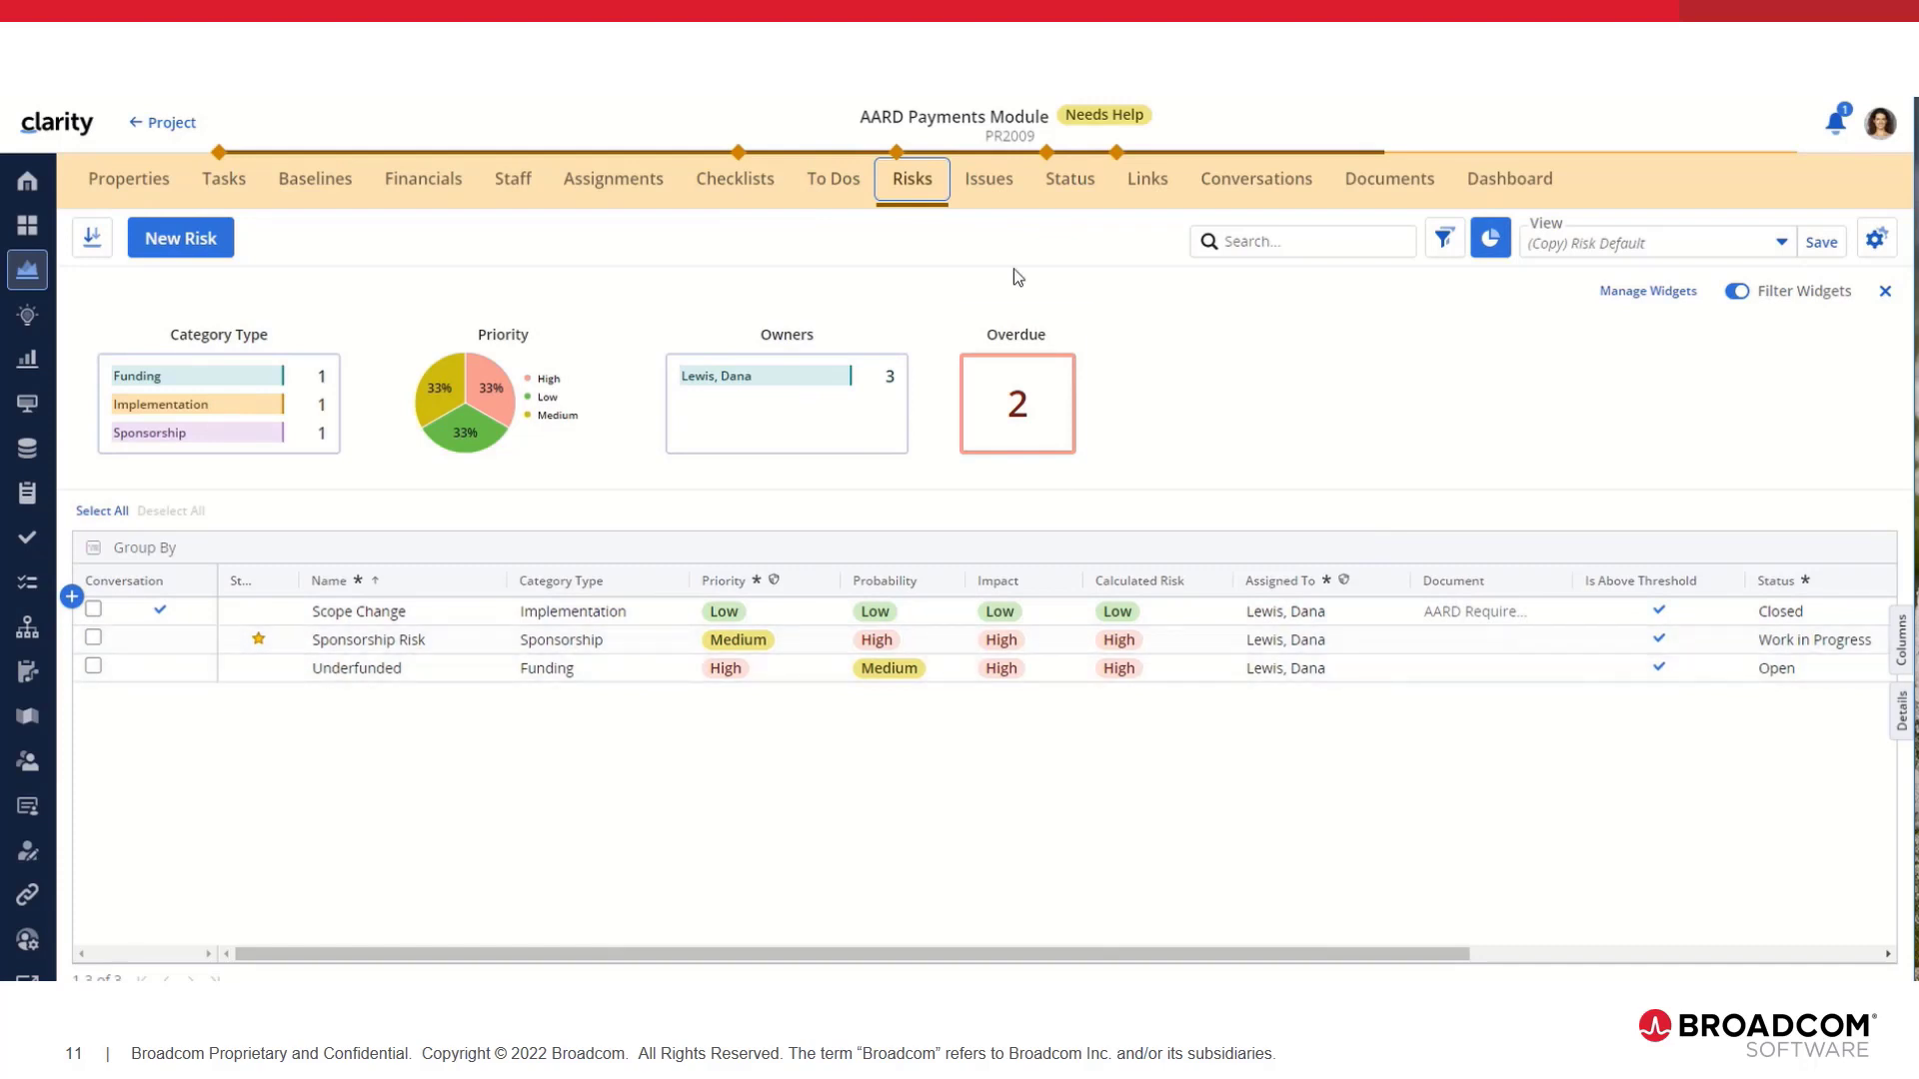
click(1010, 190)
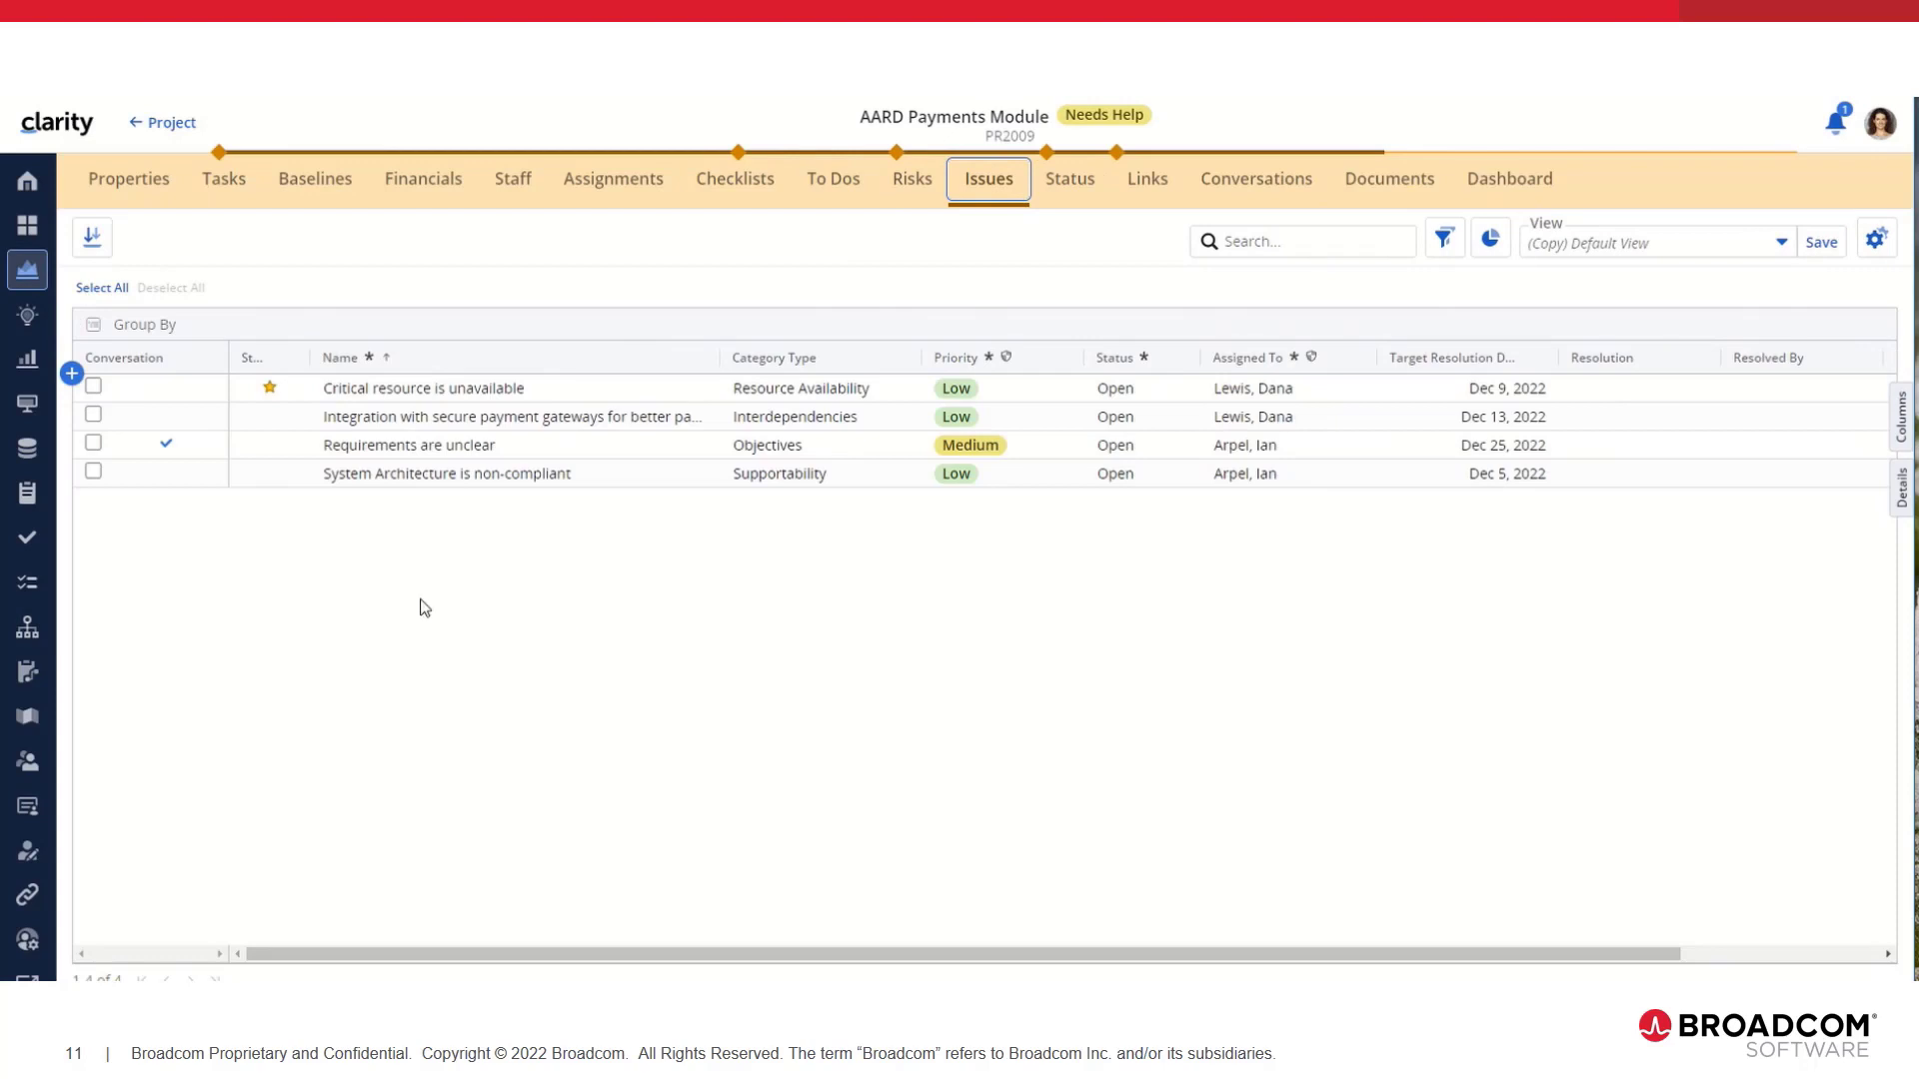
click(1070, 188)
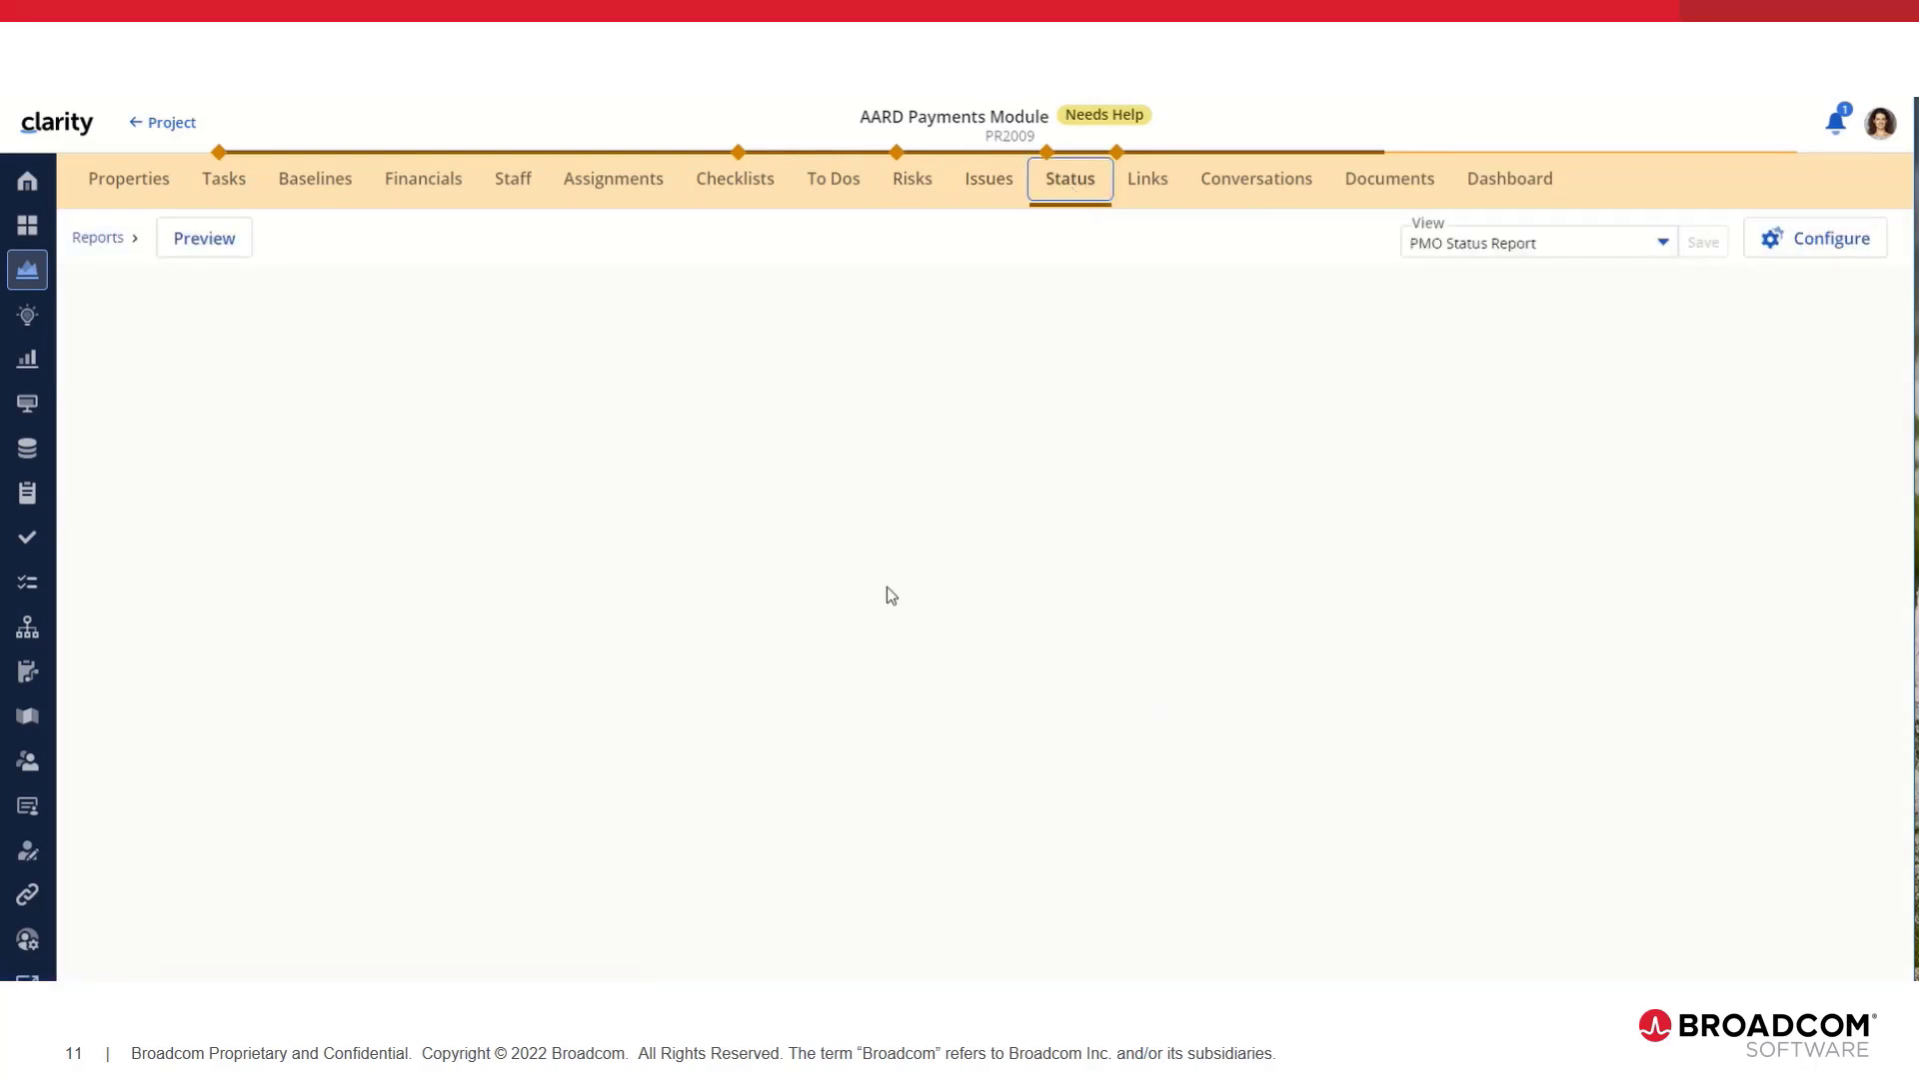
click(99, 239)
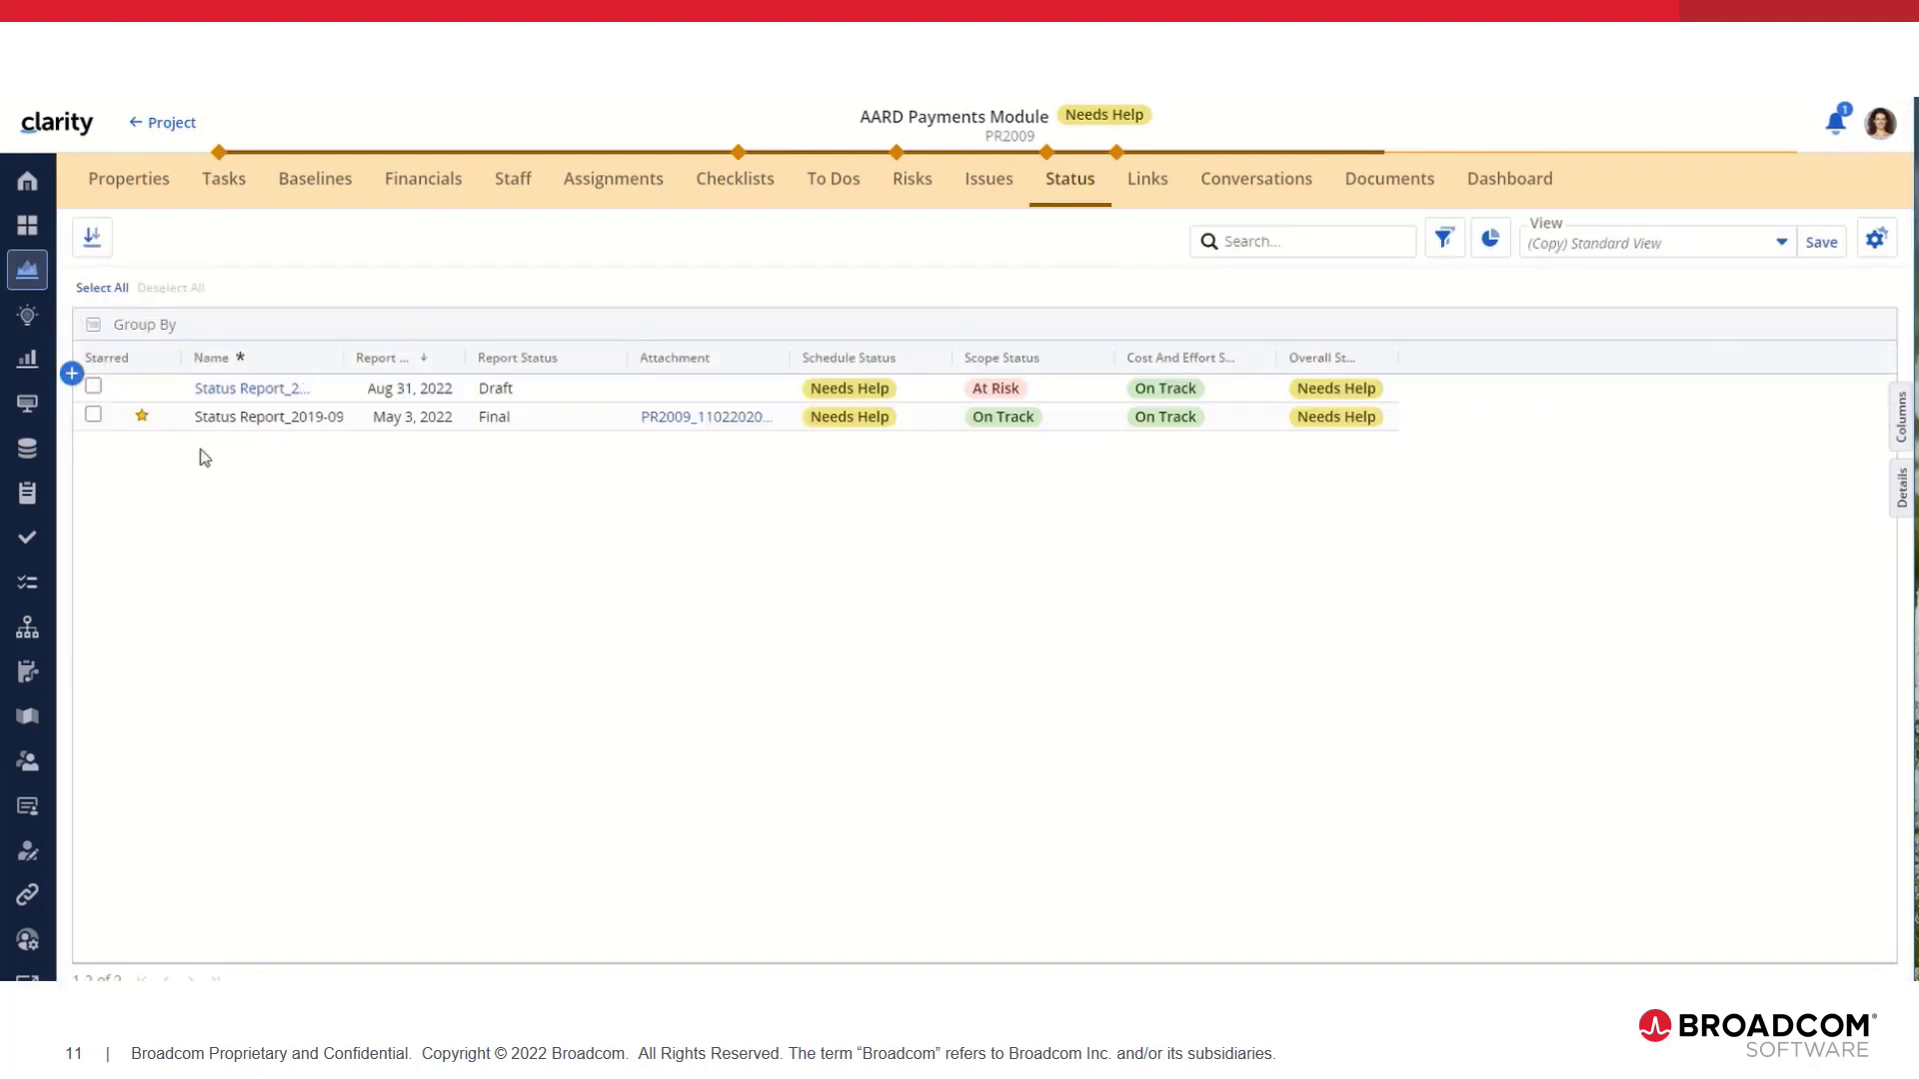
Review the project's links and conversations, and look inside the Deliverables folder of its documents
click(1162, 187)
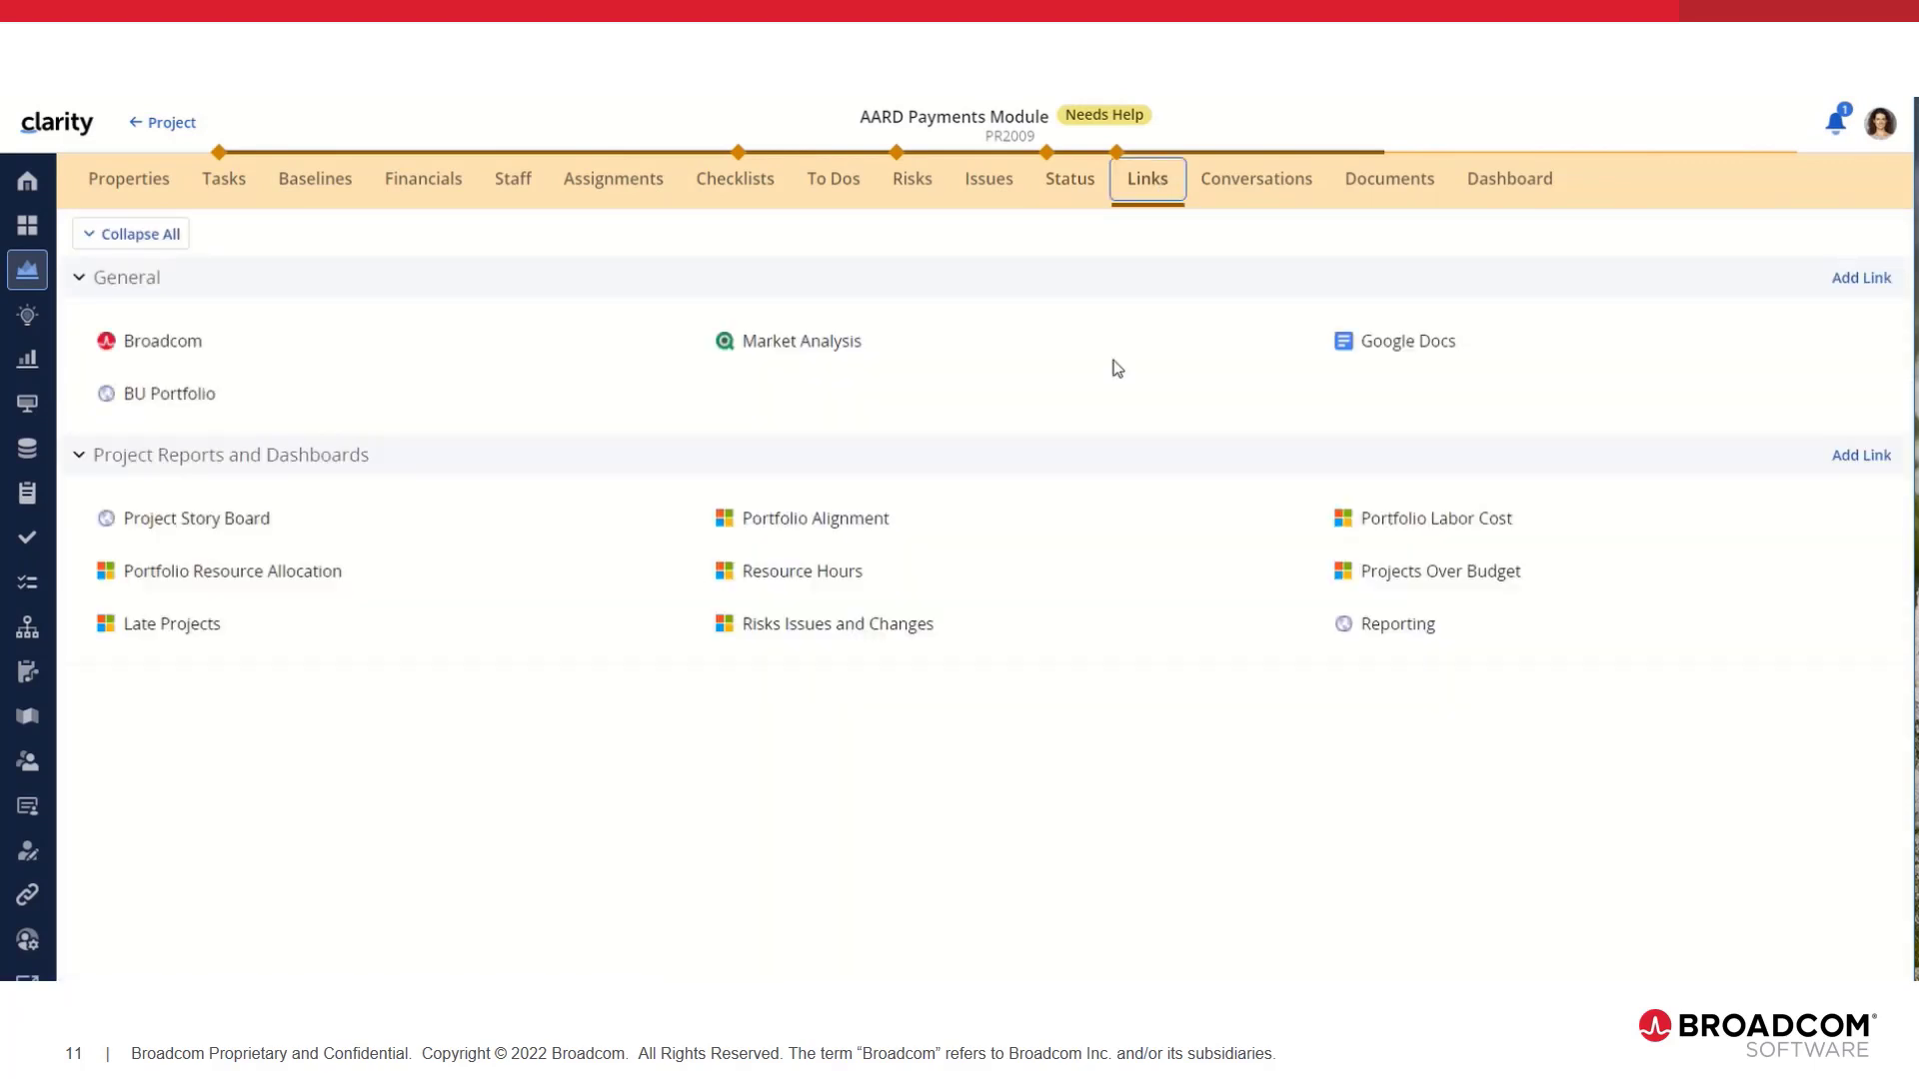
click(1218, 192)
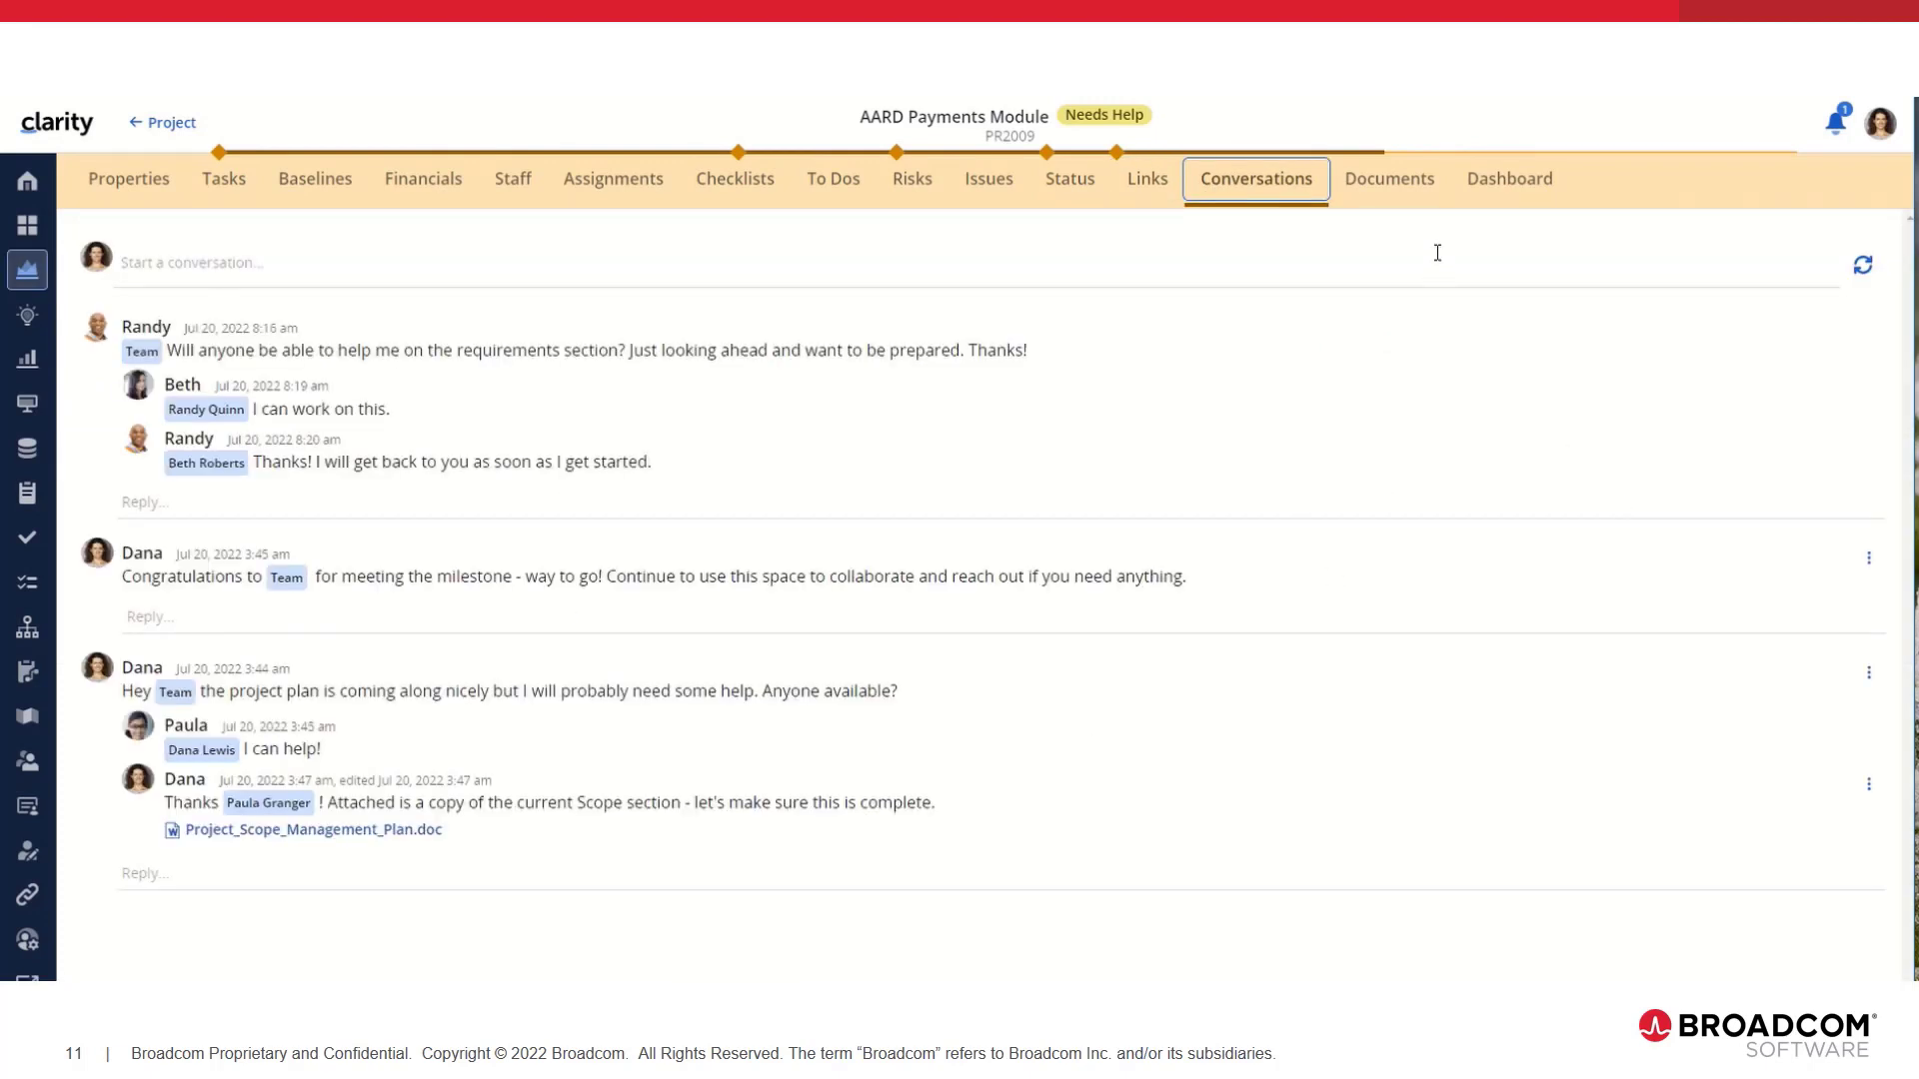
click(1413, 186)
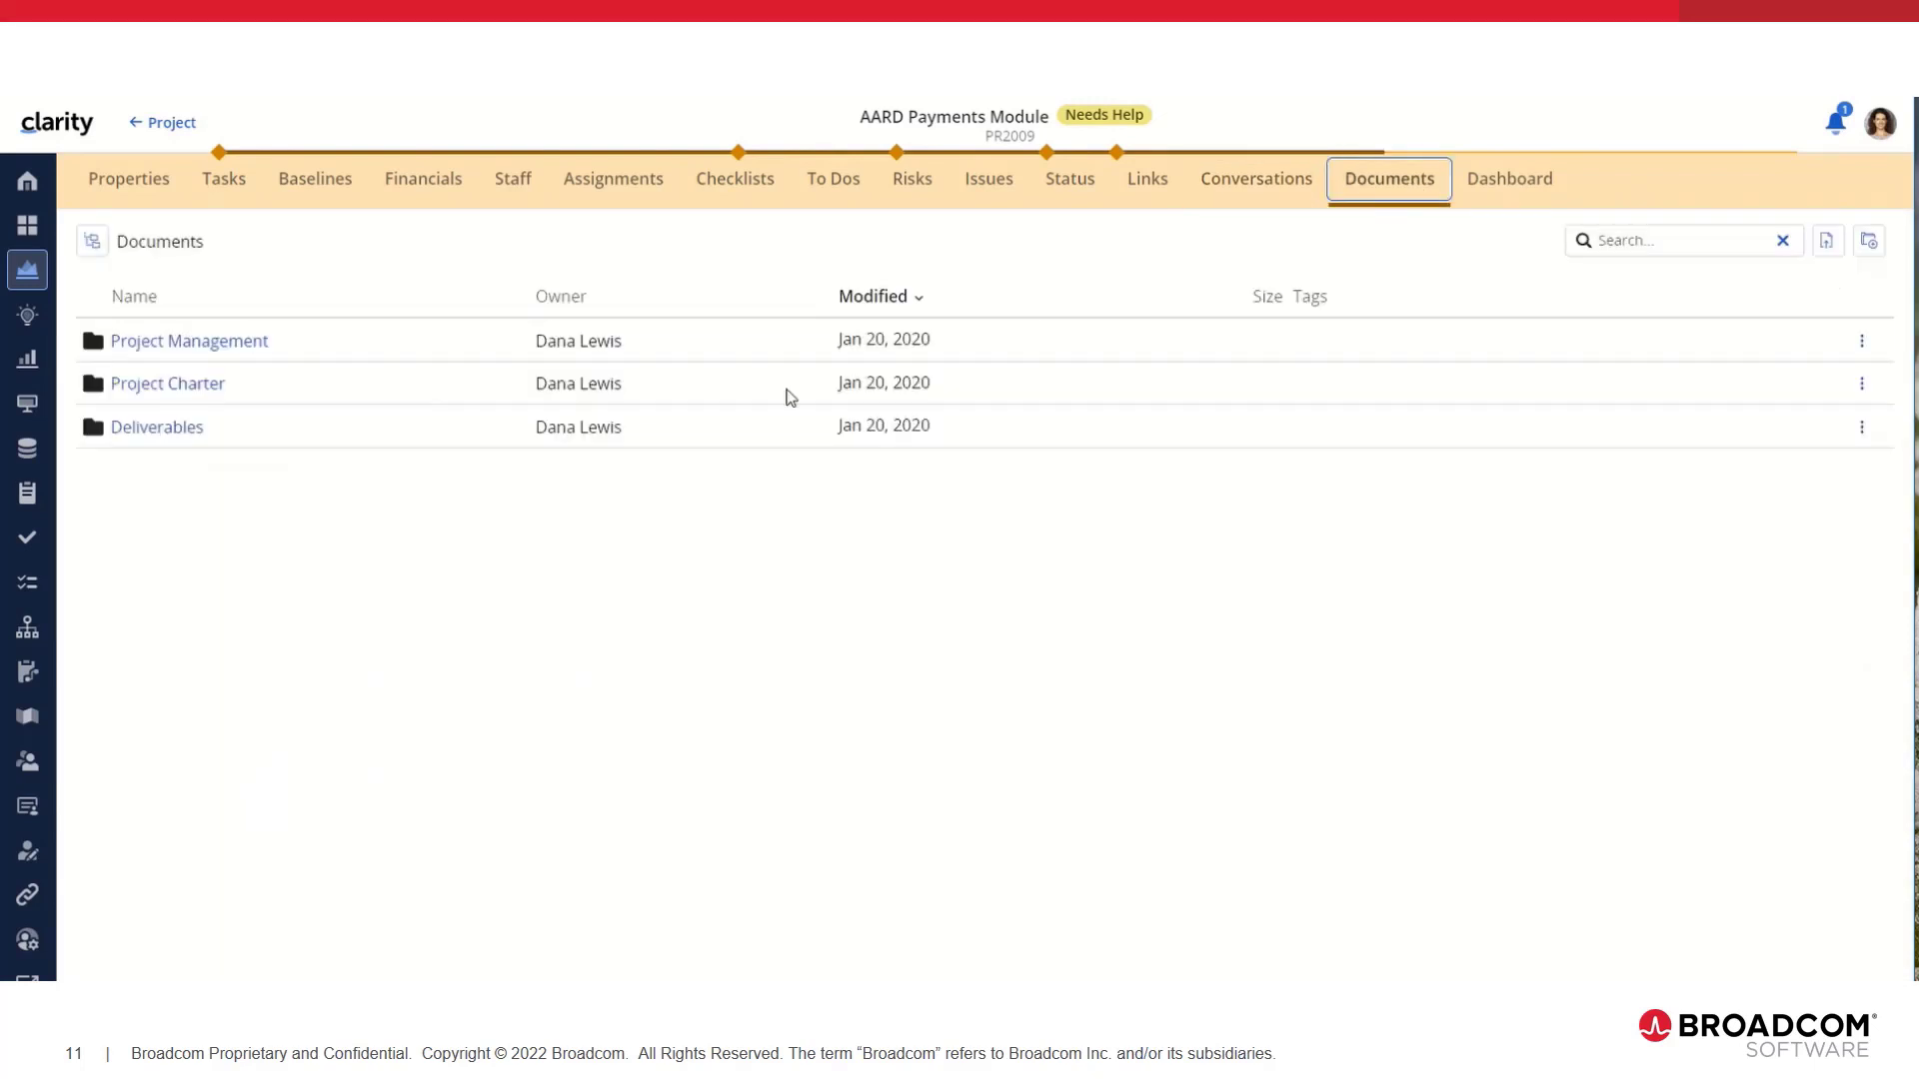
click(189, 435)
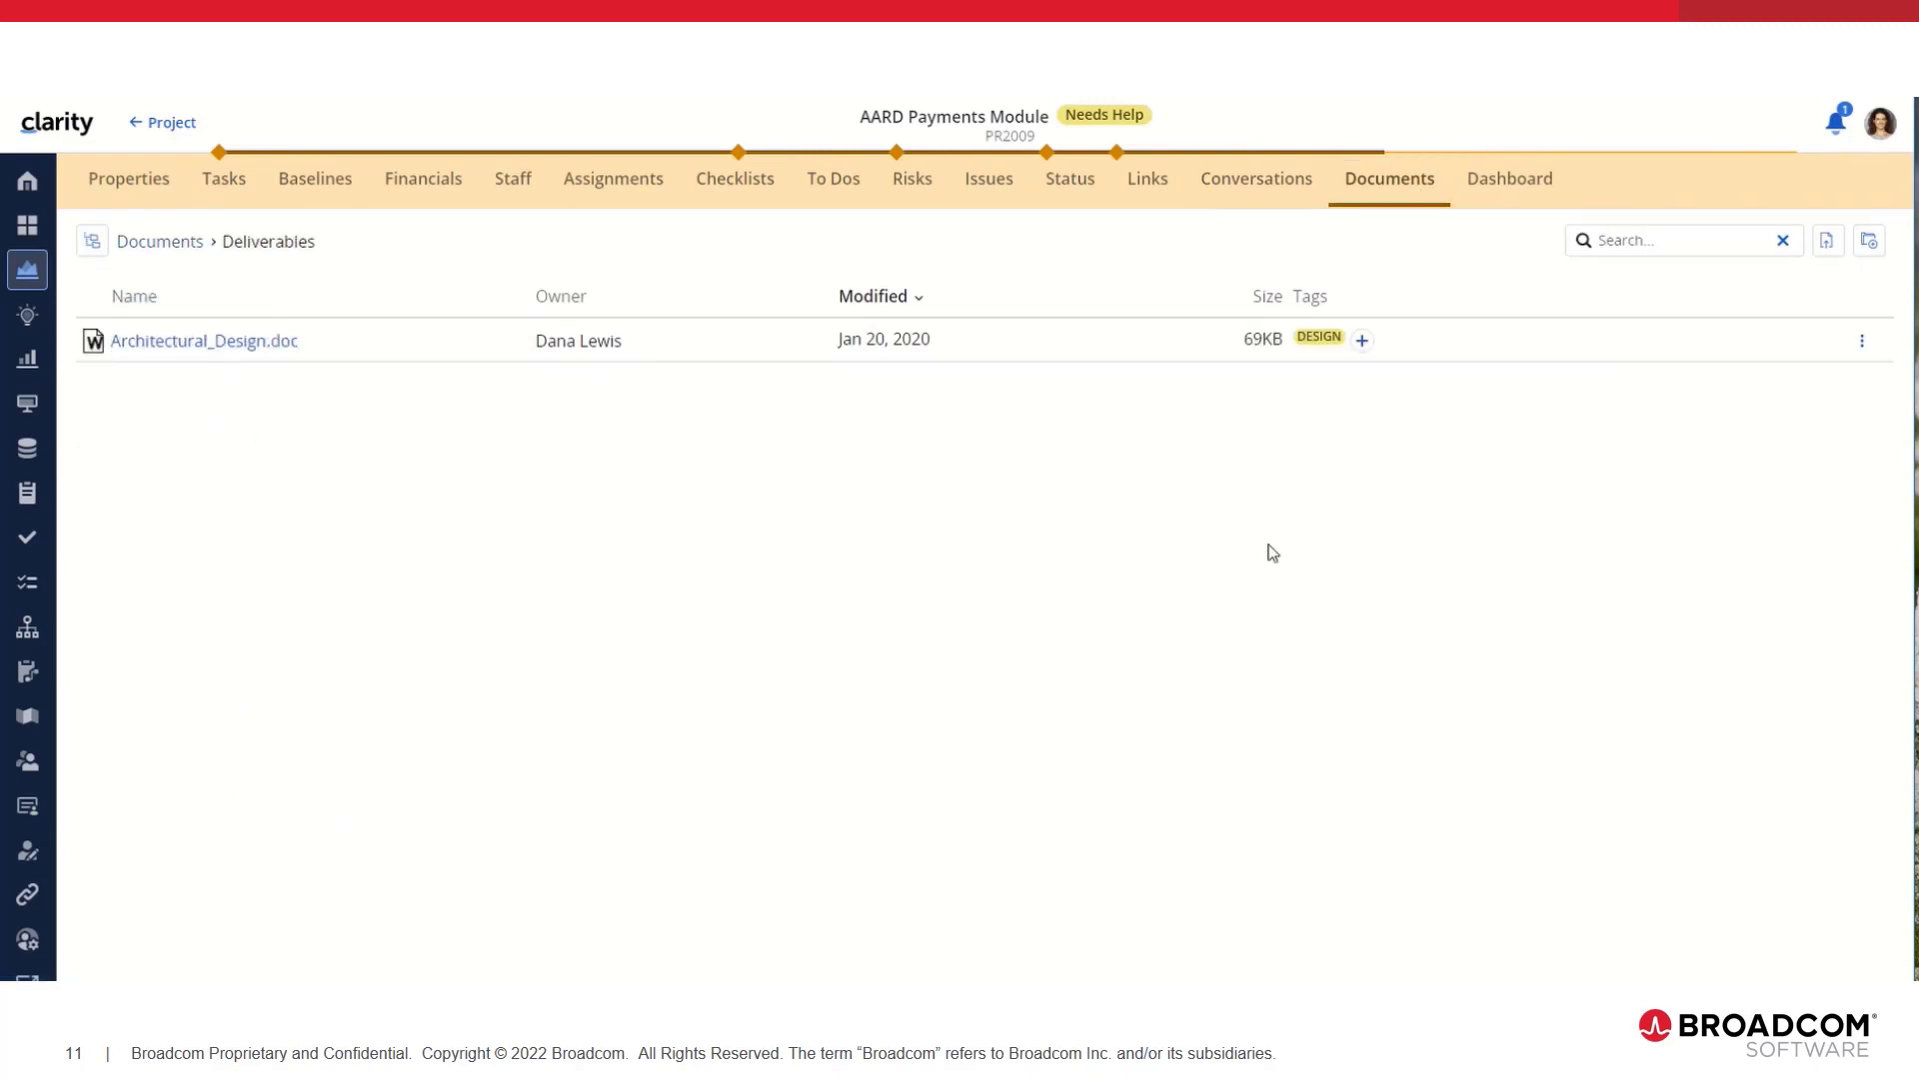
Check the project's dashboard and return to the projects grid
click(1550, 182)
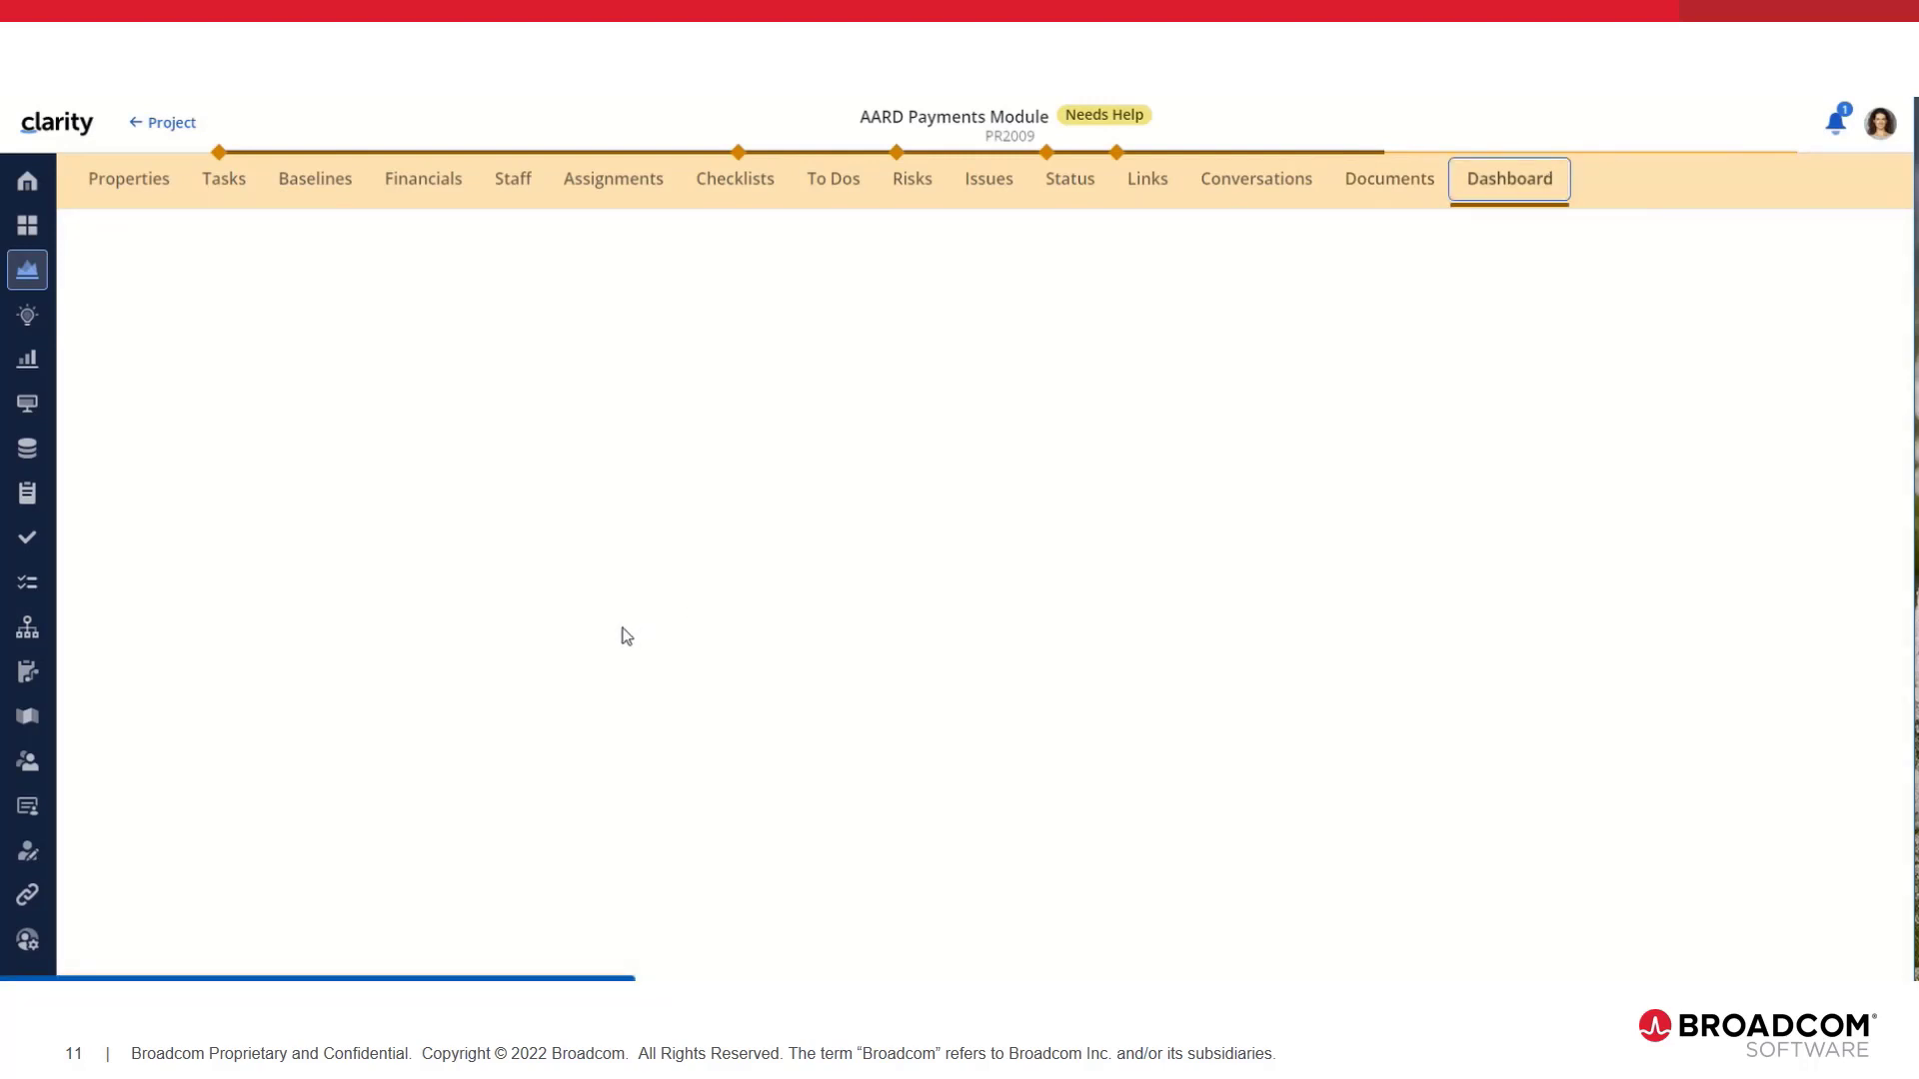
click(159, 191)
click(168, 132)
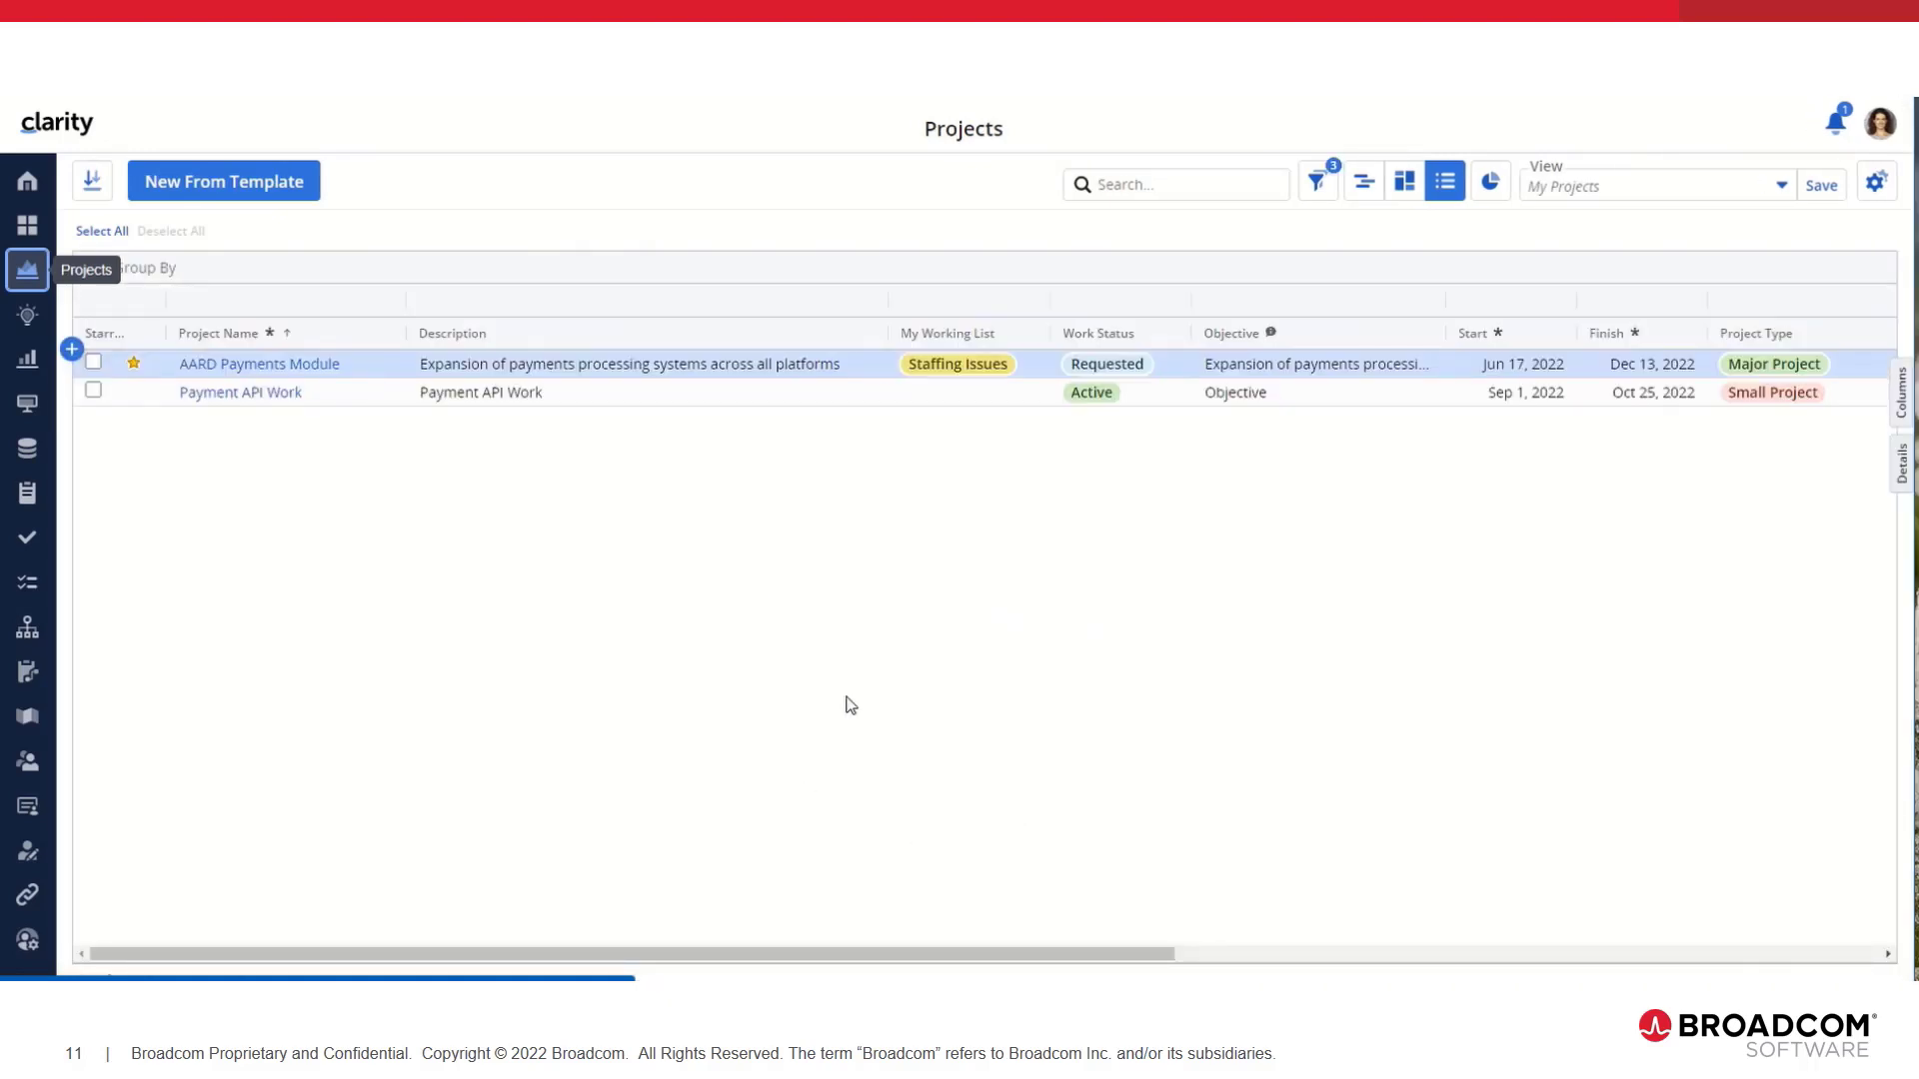
Copy the AARD Payments Module project under the name AARD Payments Module 2.0
click(648, 369)
right_click(629, 371)
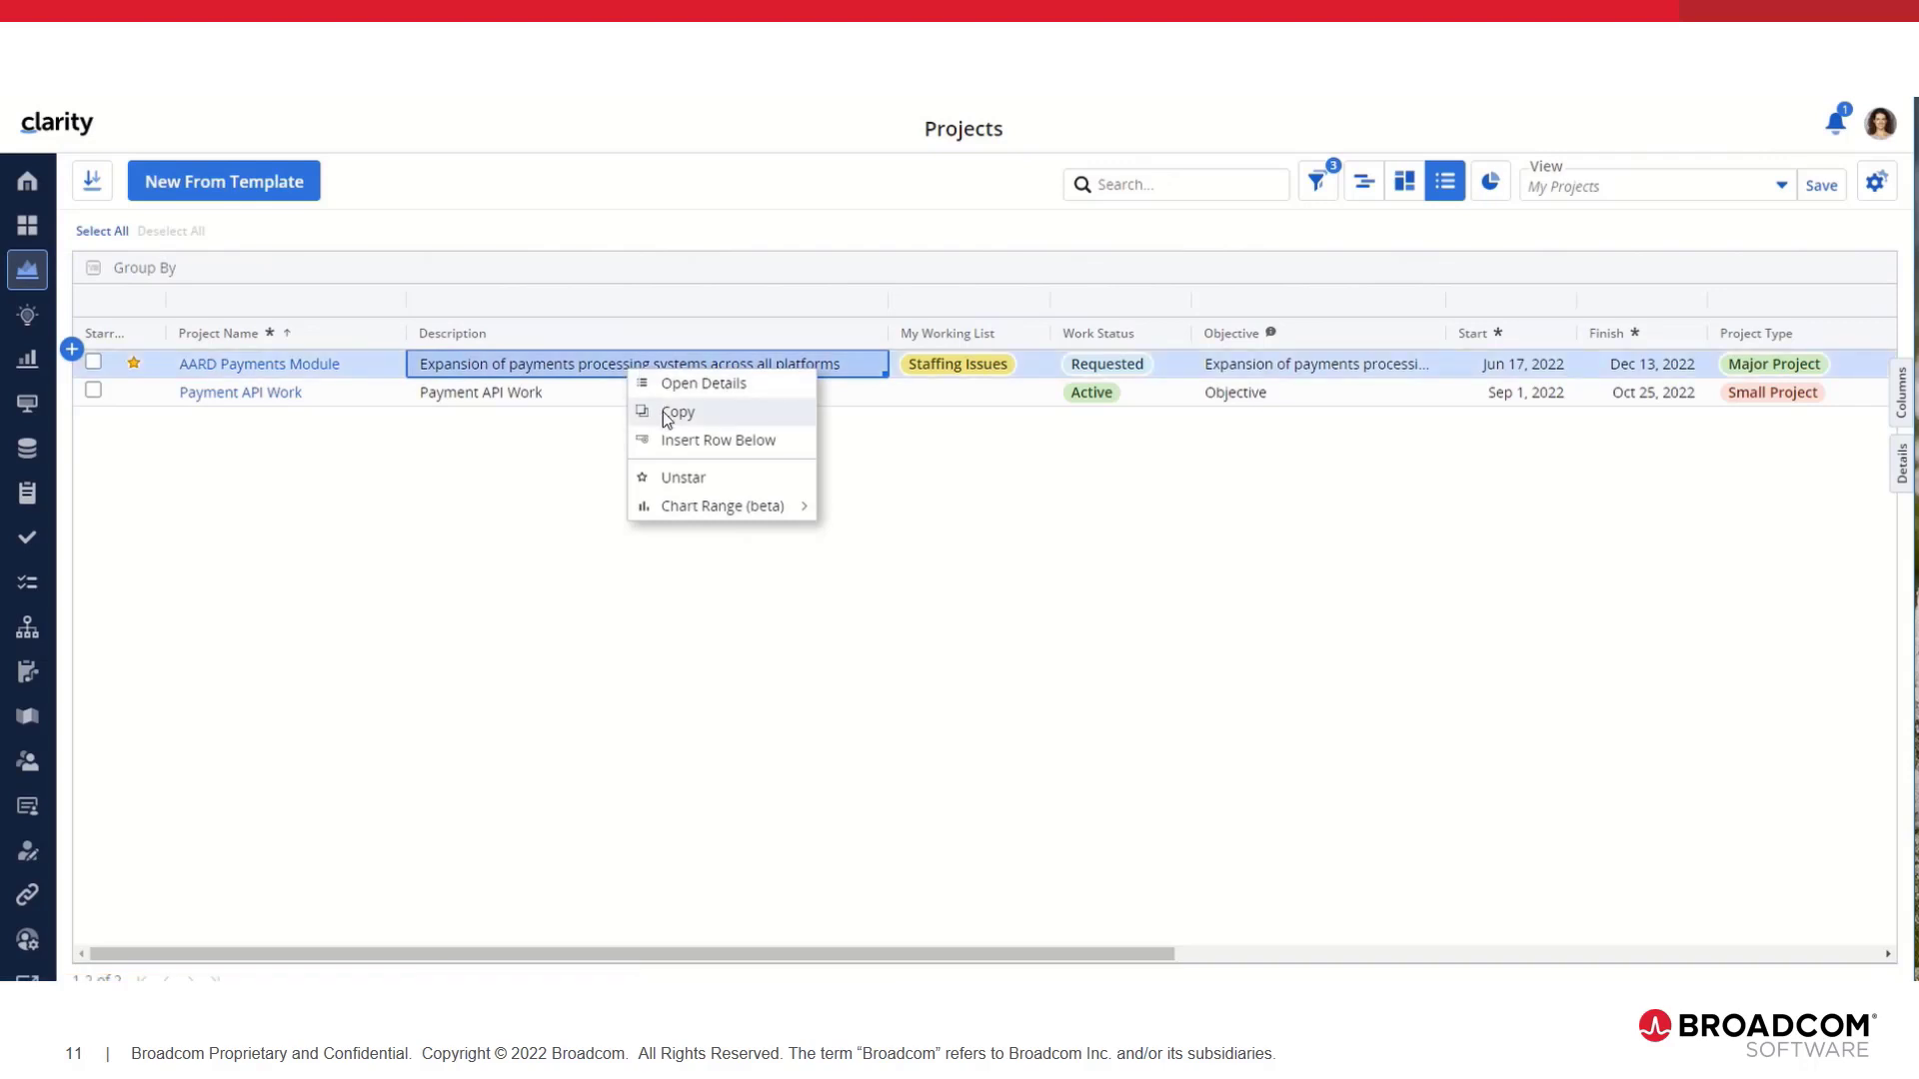
click(664, 414)
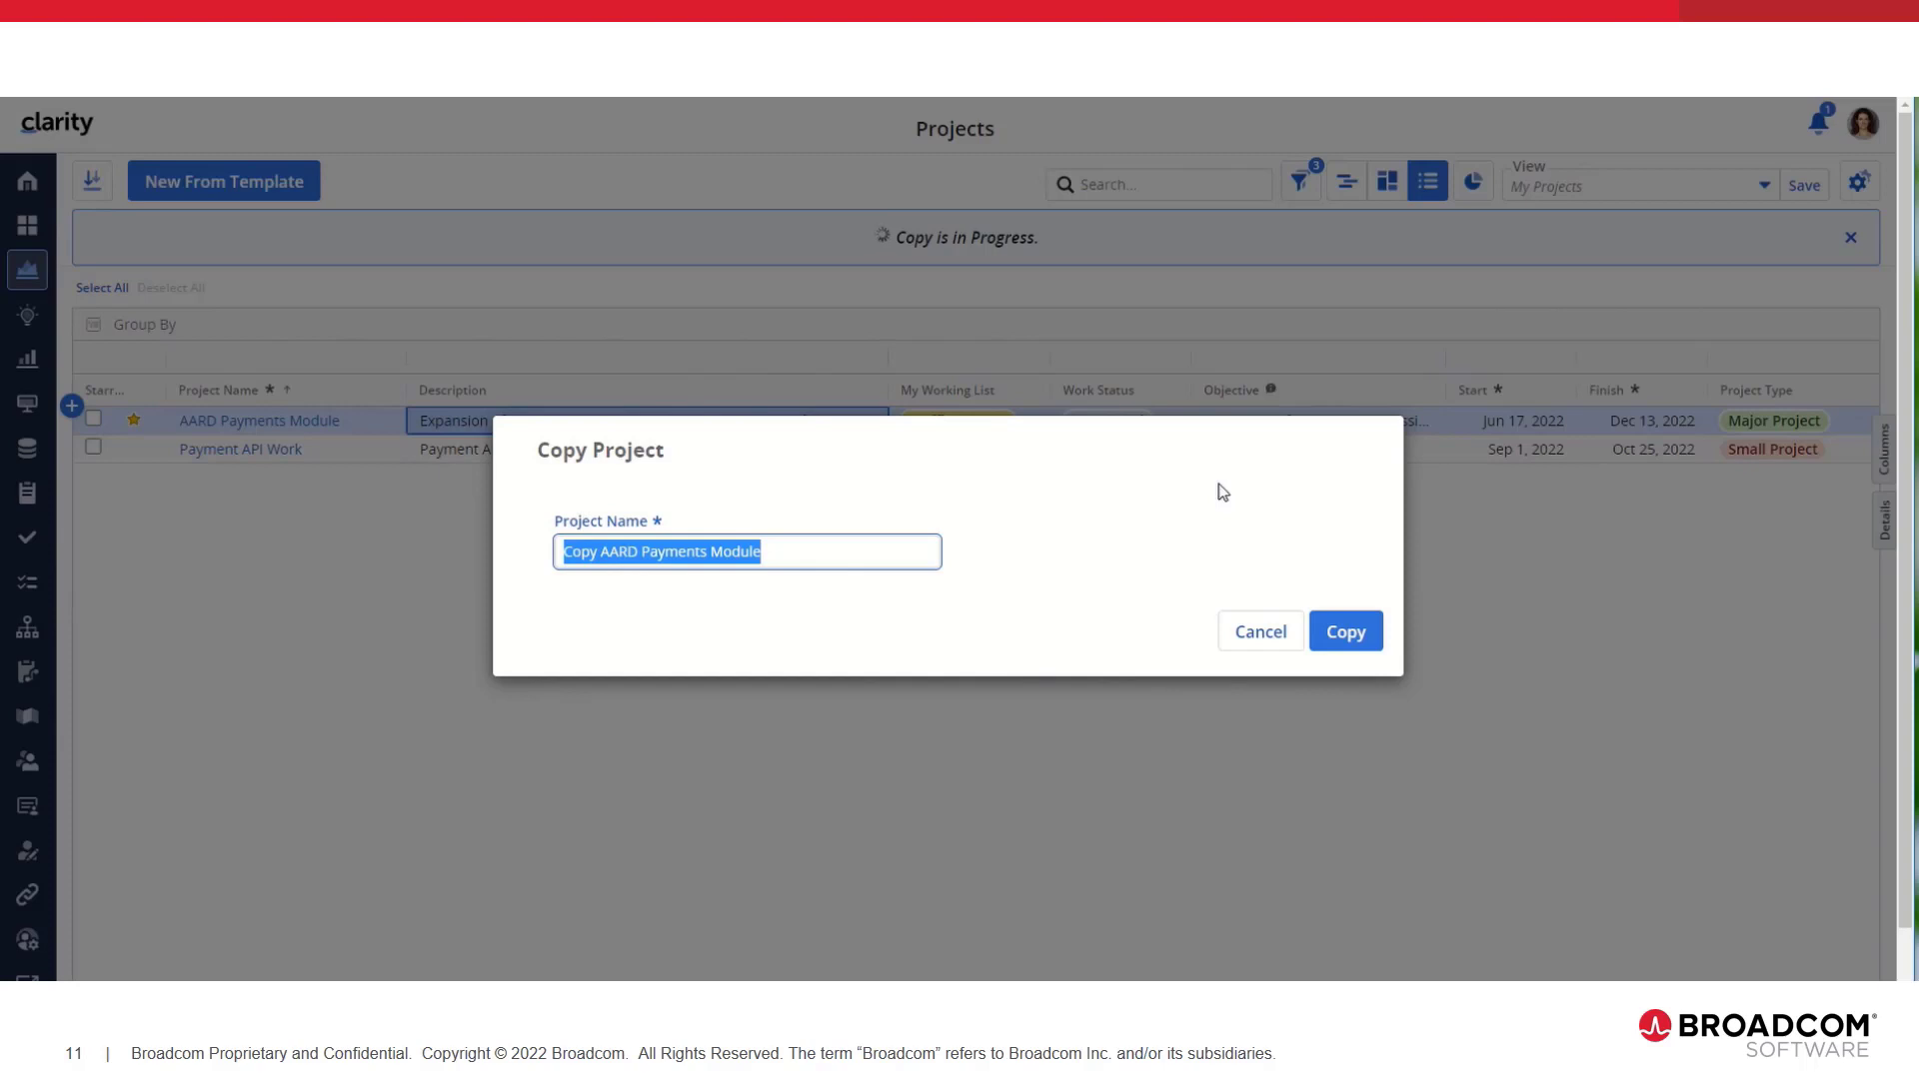
key(ctrl+shift+Left)
key(ctrl+shift+Left)
key(ctrl+shift+Left)
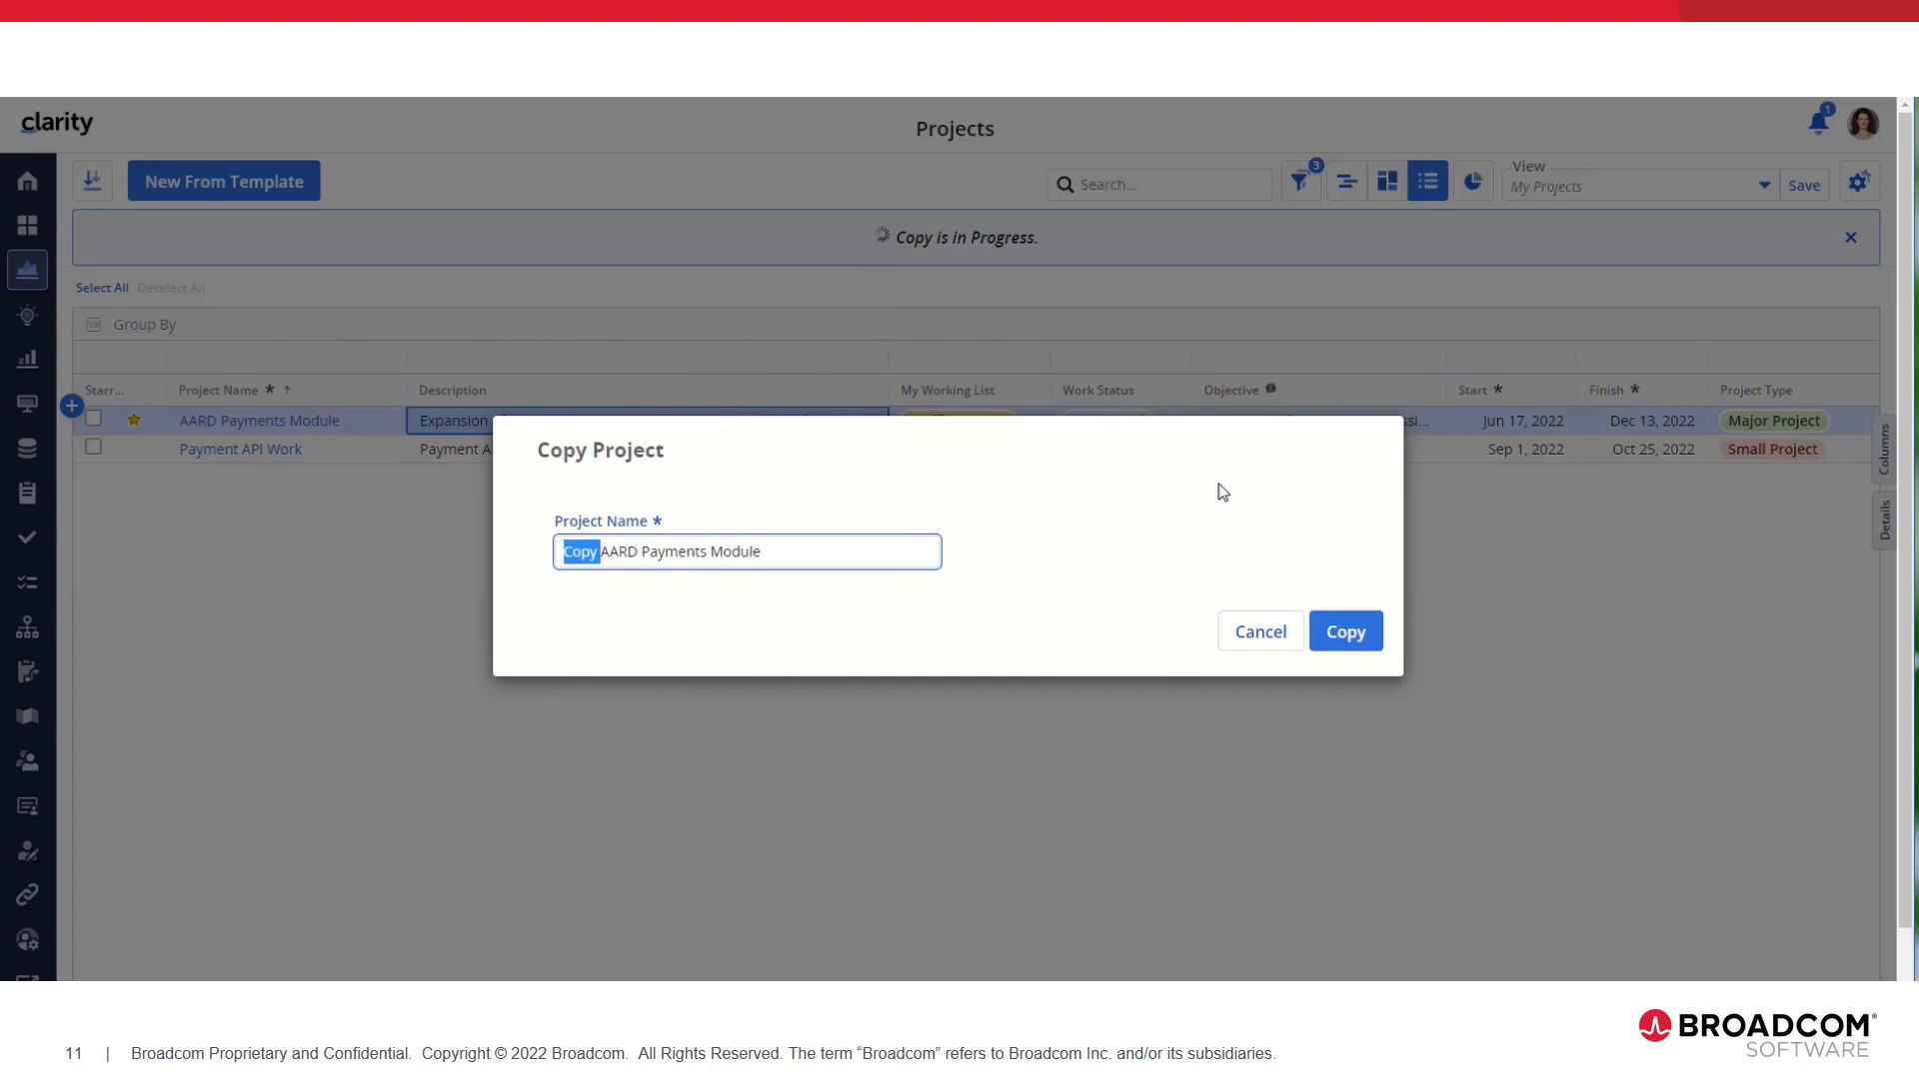
key(BackSpace)
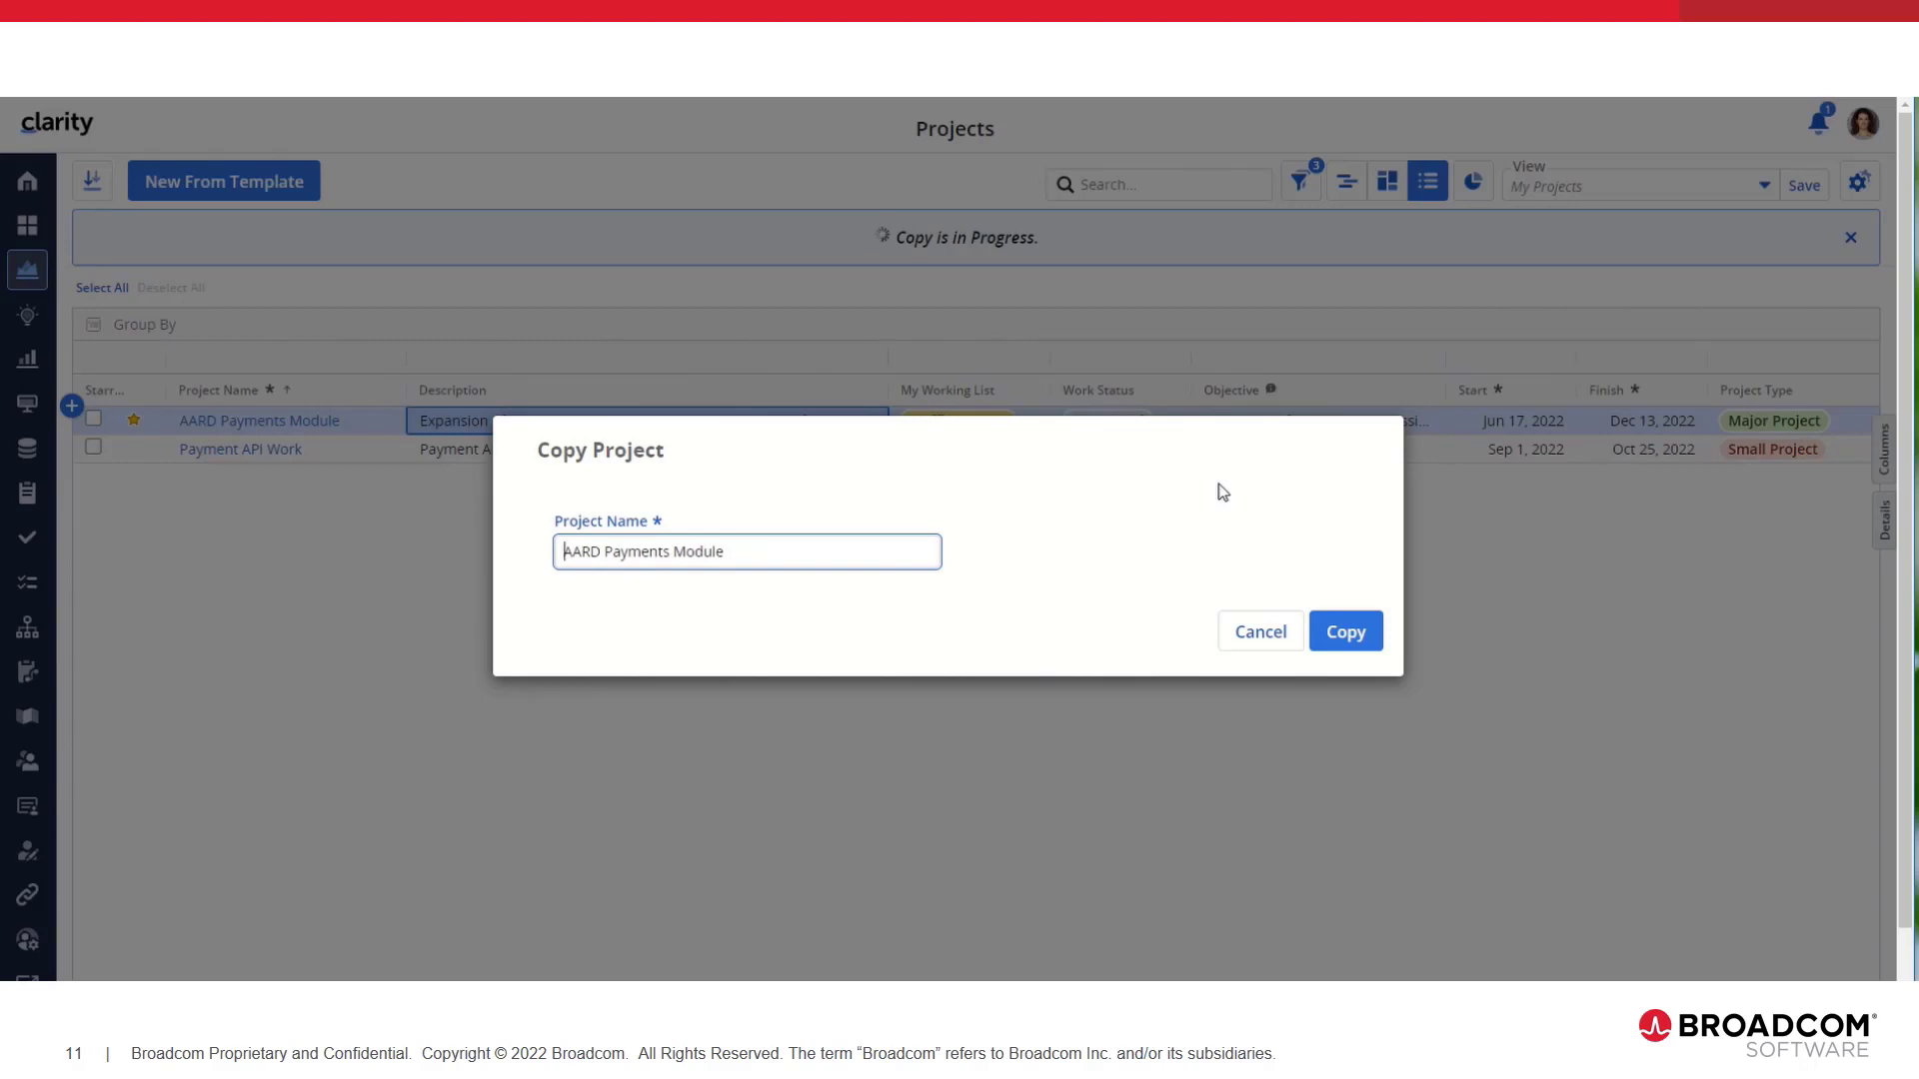
text(2.0)
click(1344, 631)
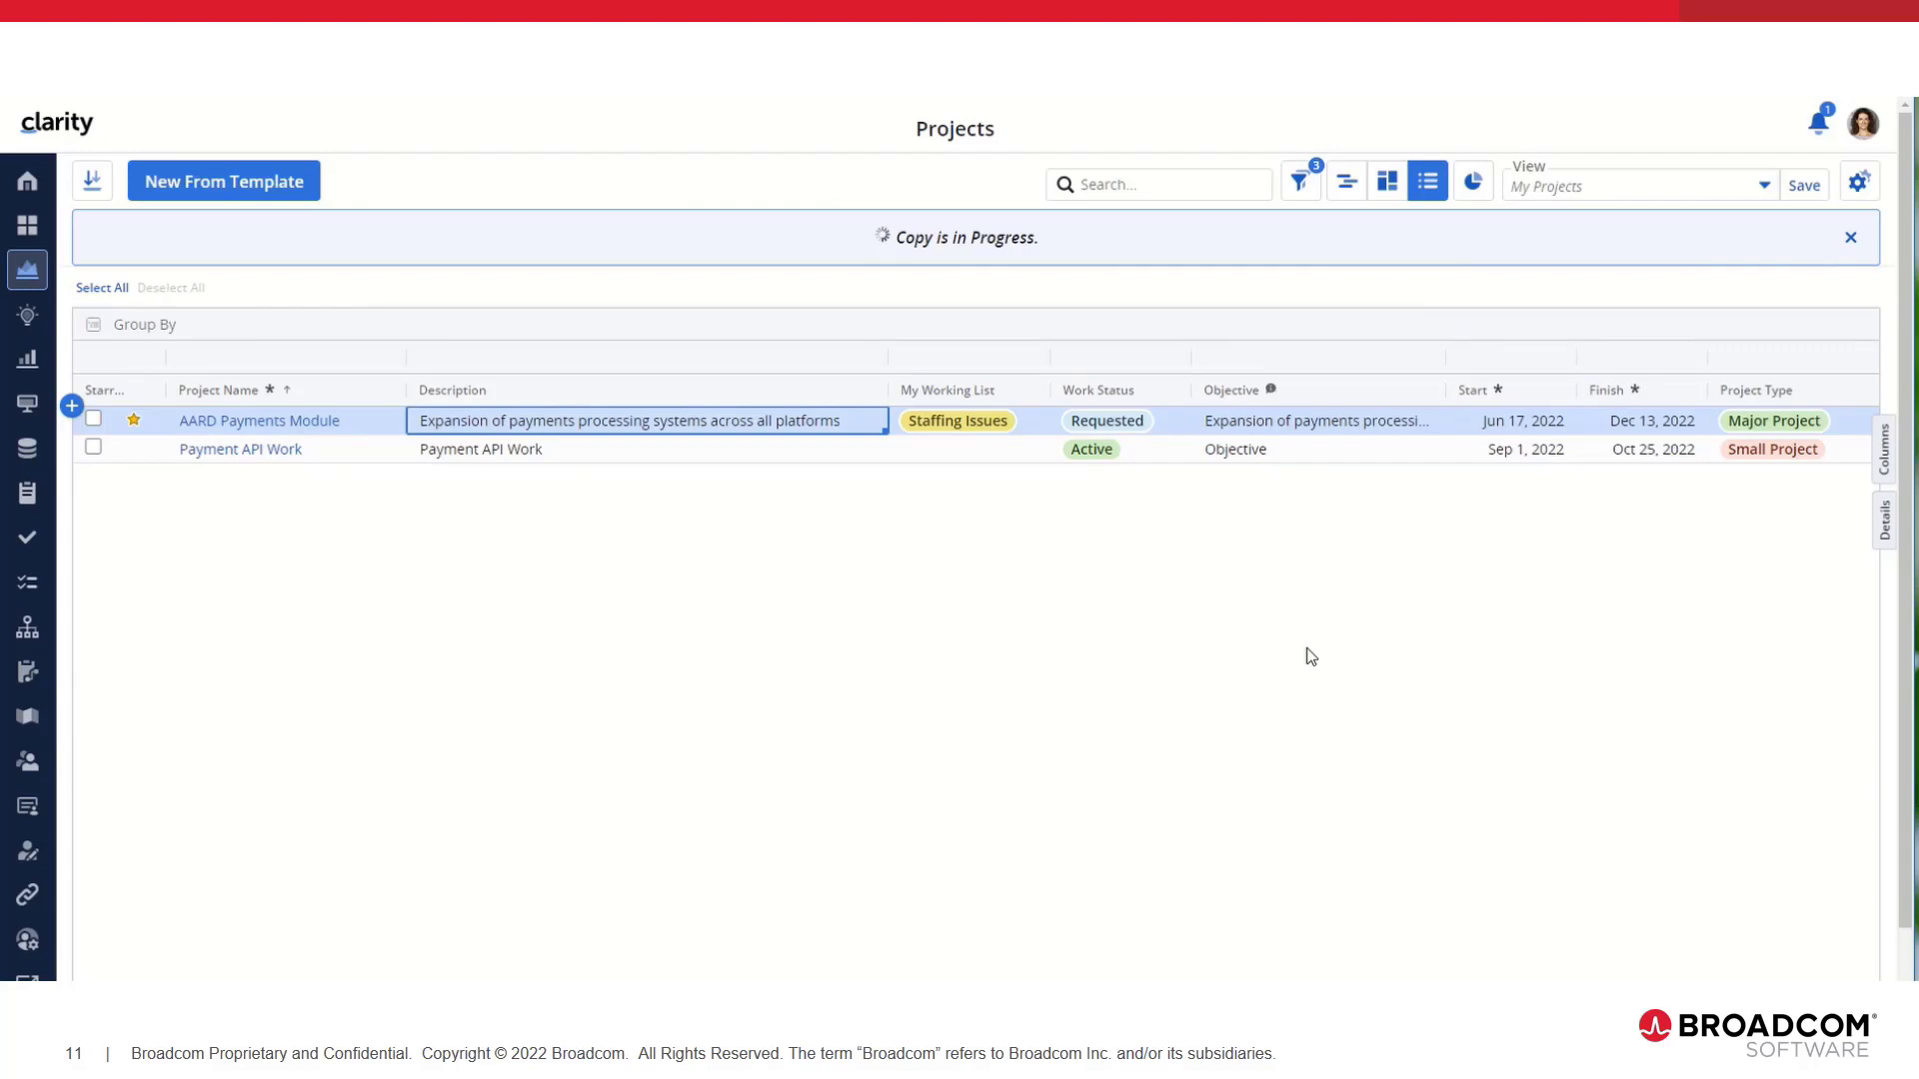
Switch the projects to the board layout and back to the grid, and open the copied project AARD Payments Module 2.0
click(1387, 182)
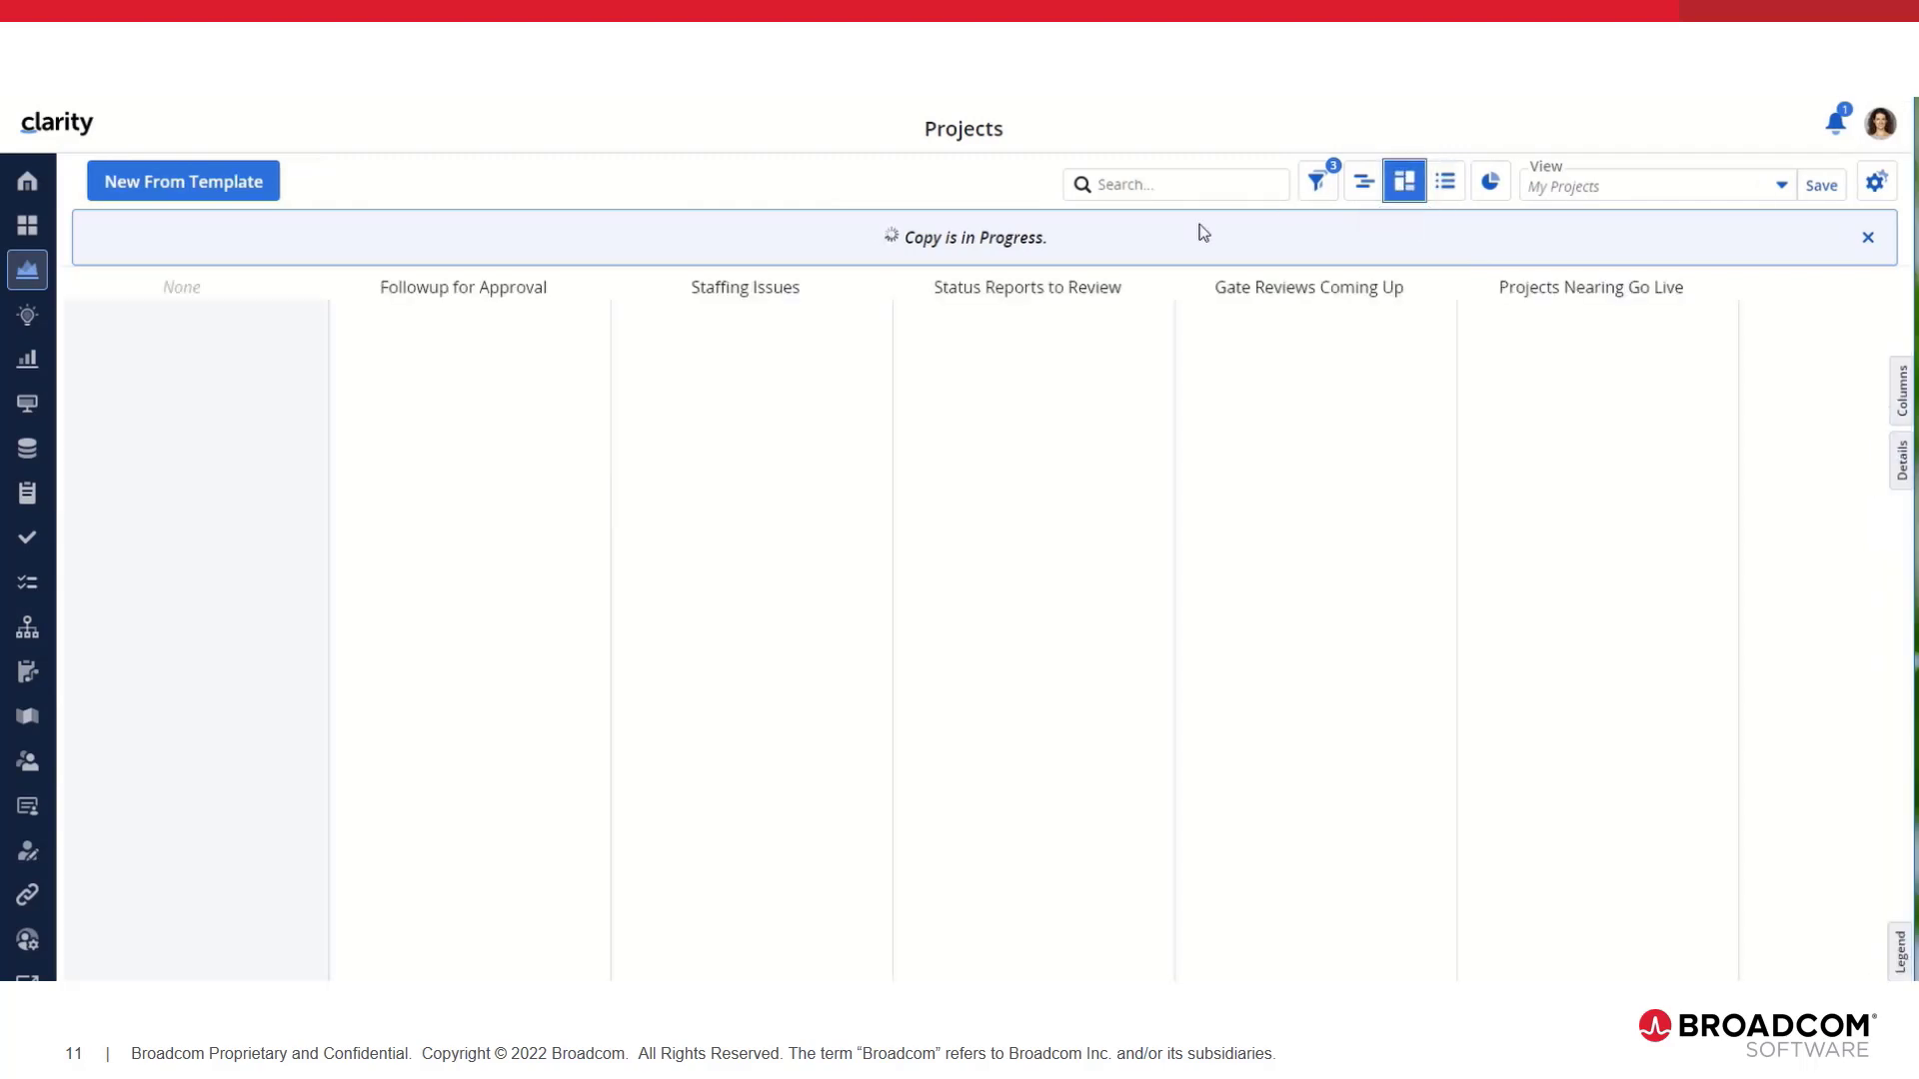
click(1442, 186)
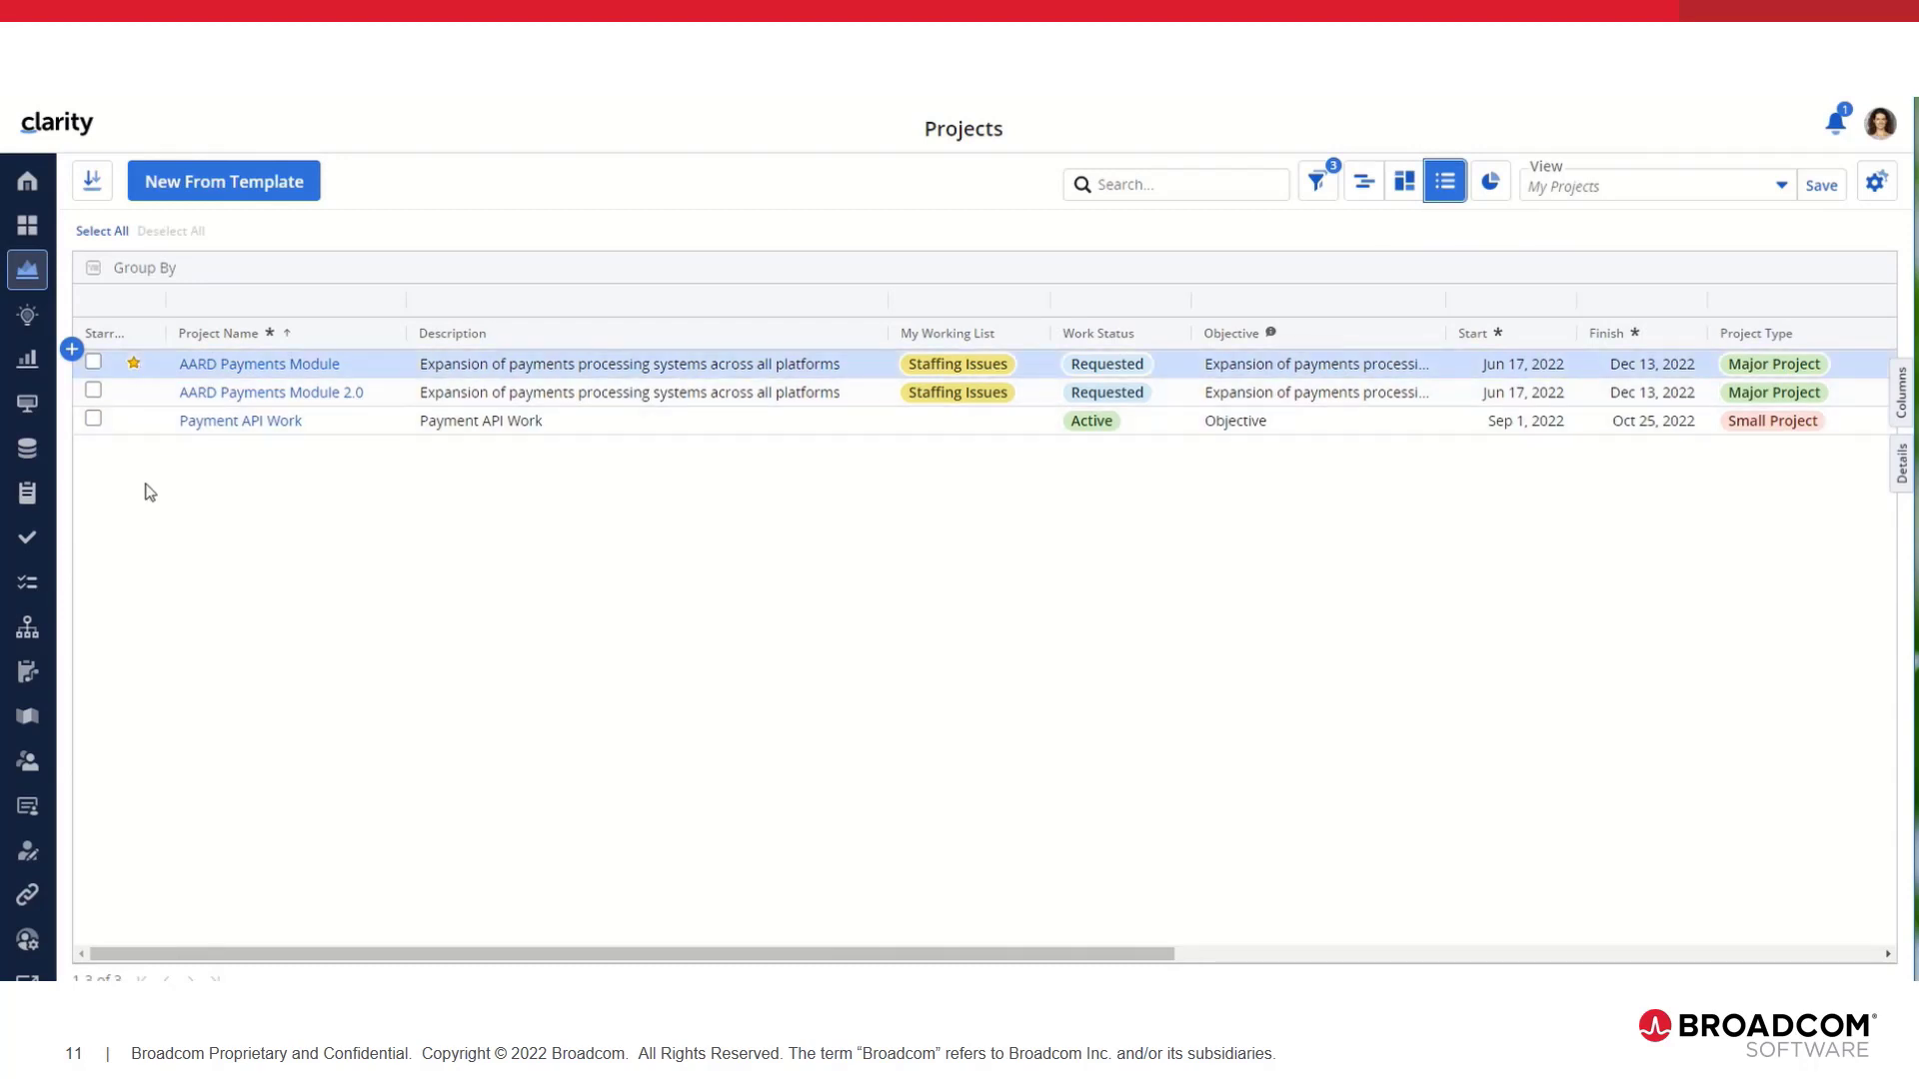
click(305, 399)
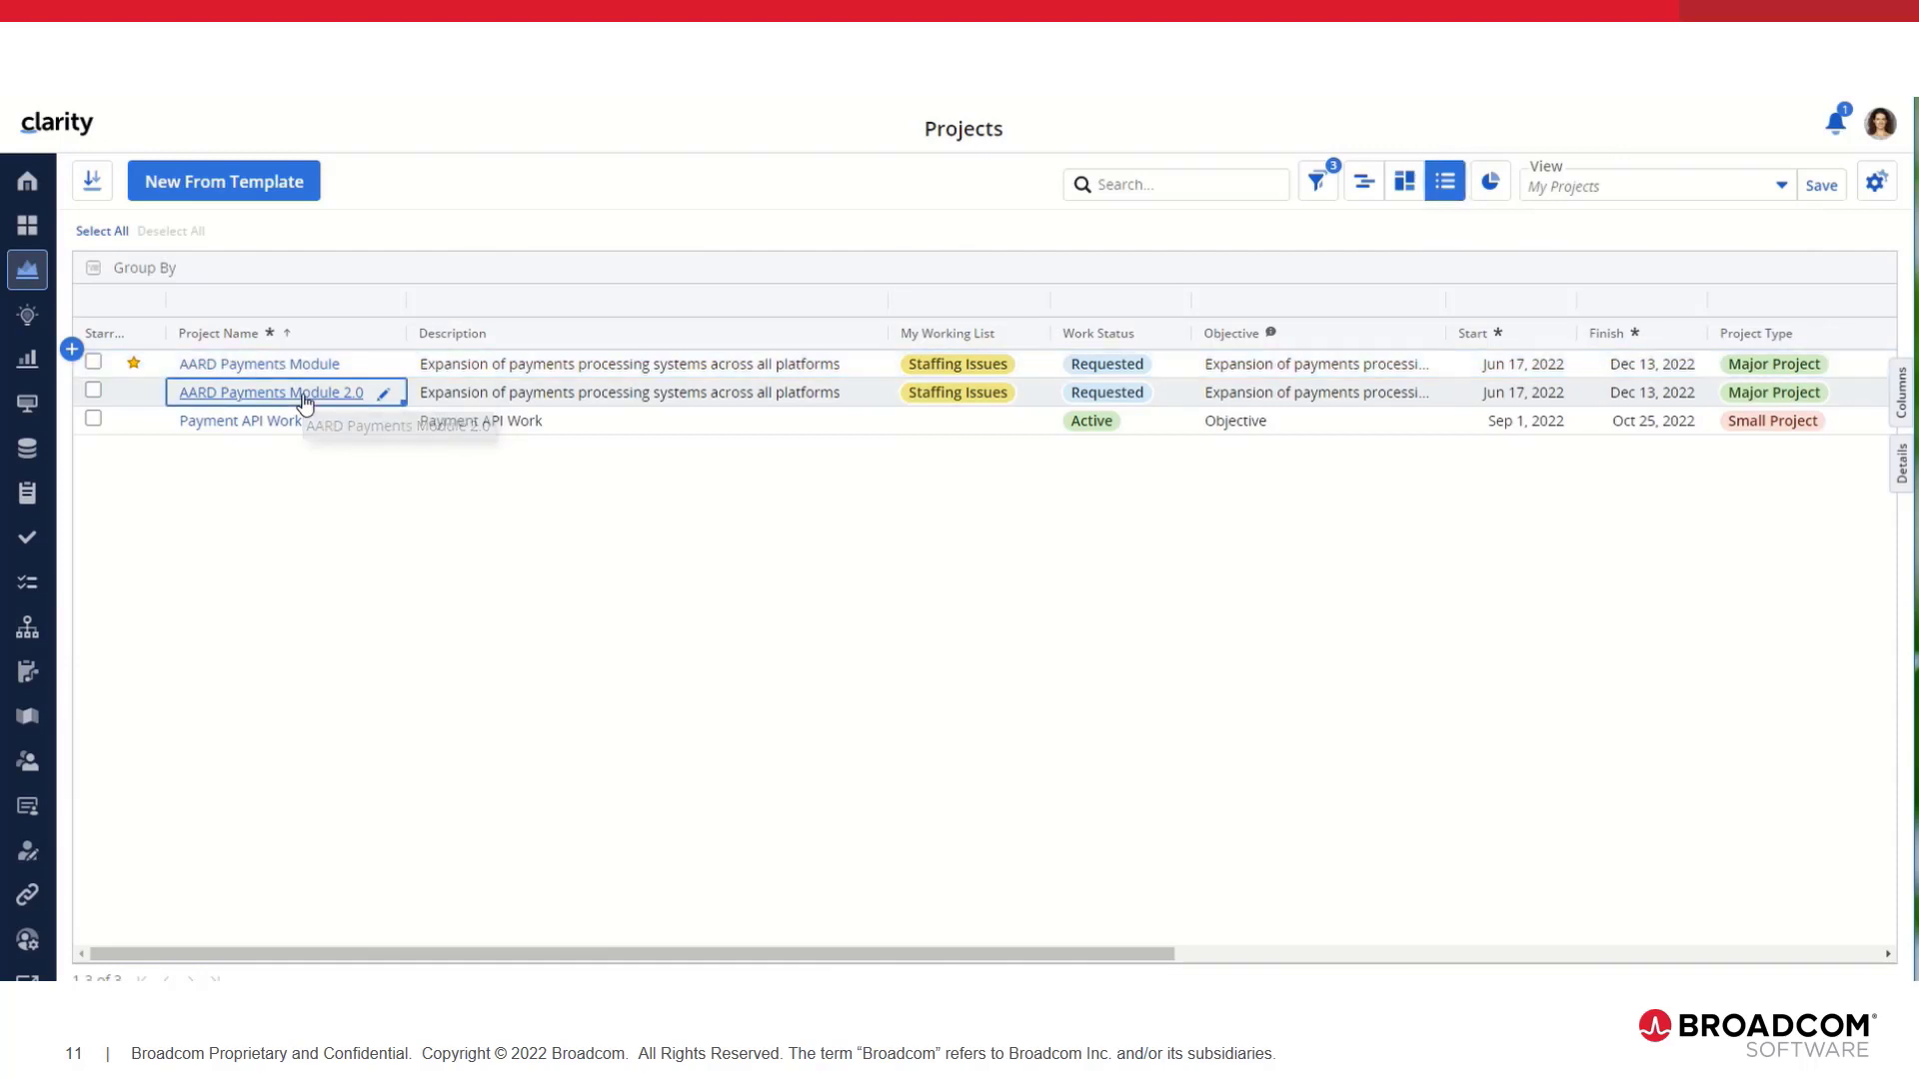
click(305, 400)
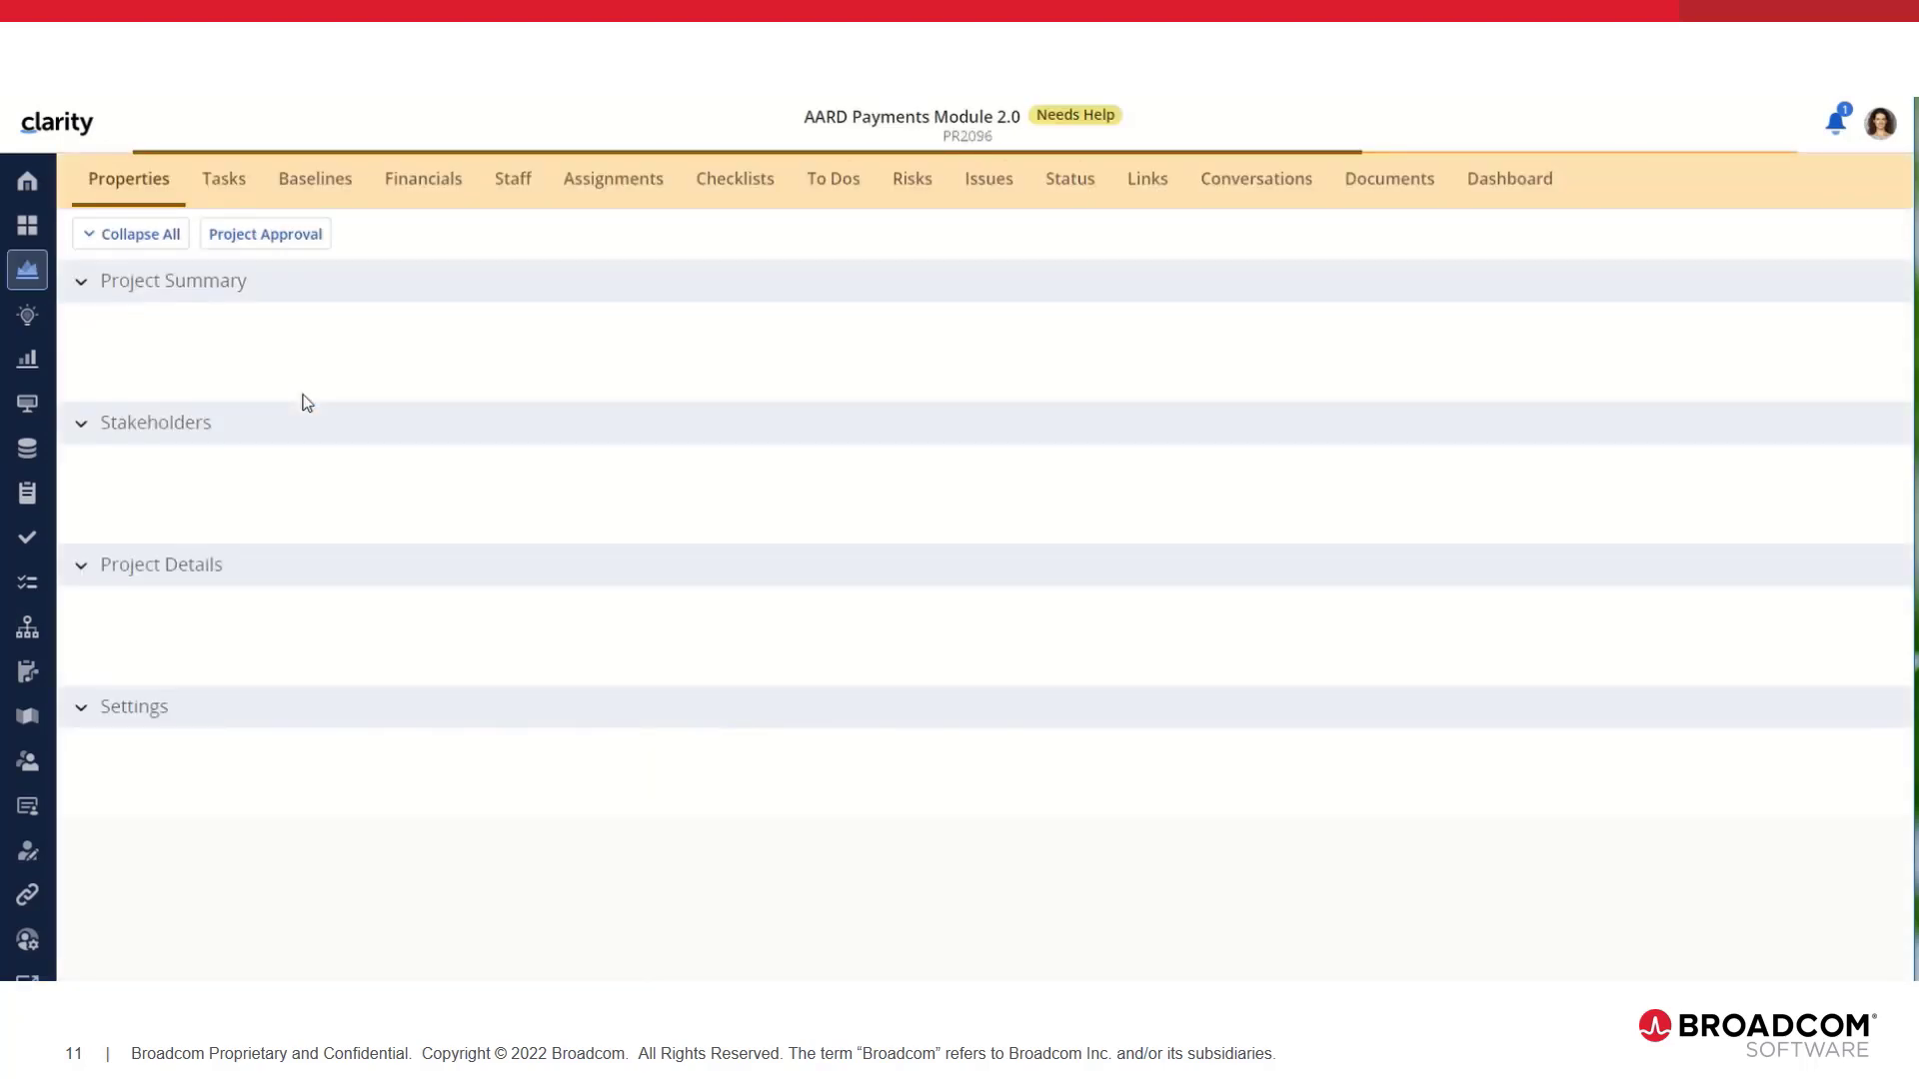
Review the copied project's tasks, baselines, cost plans and actual transactions
click(224, 178)
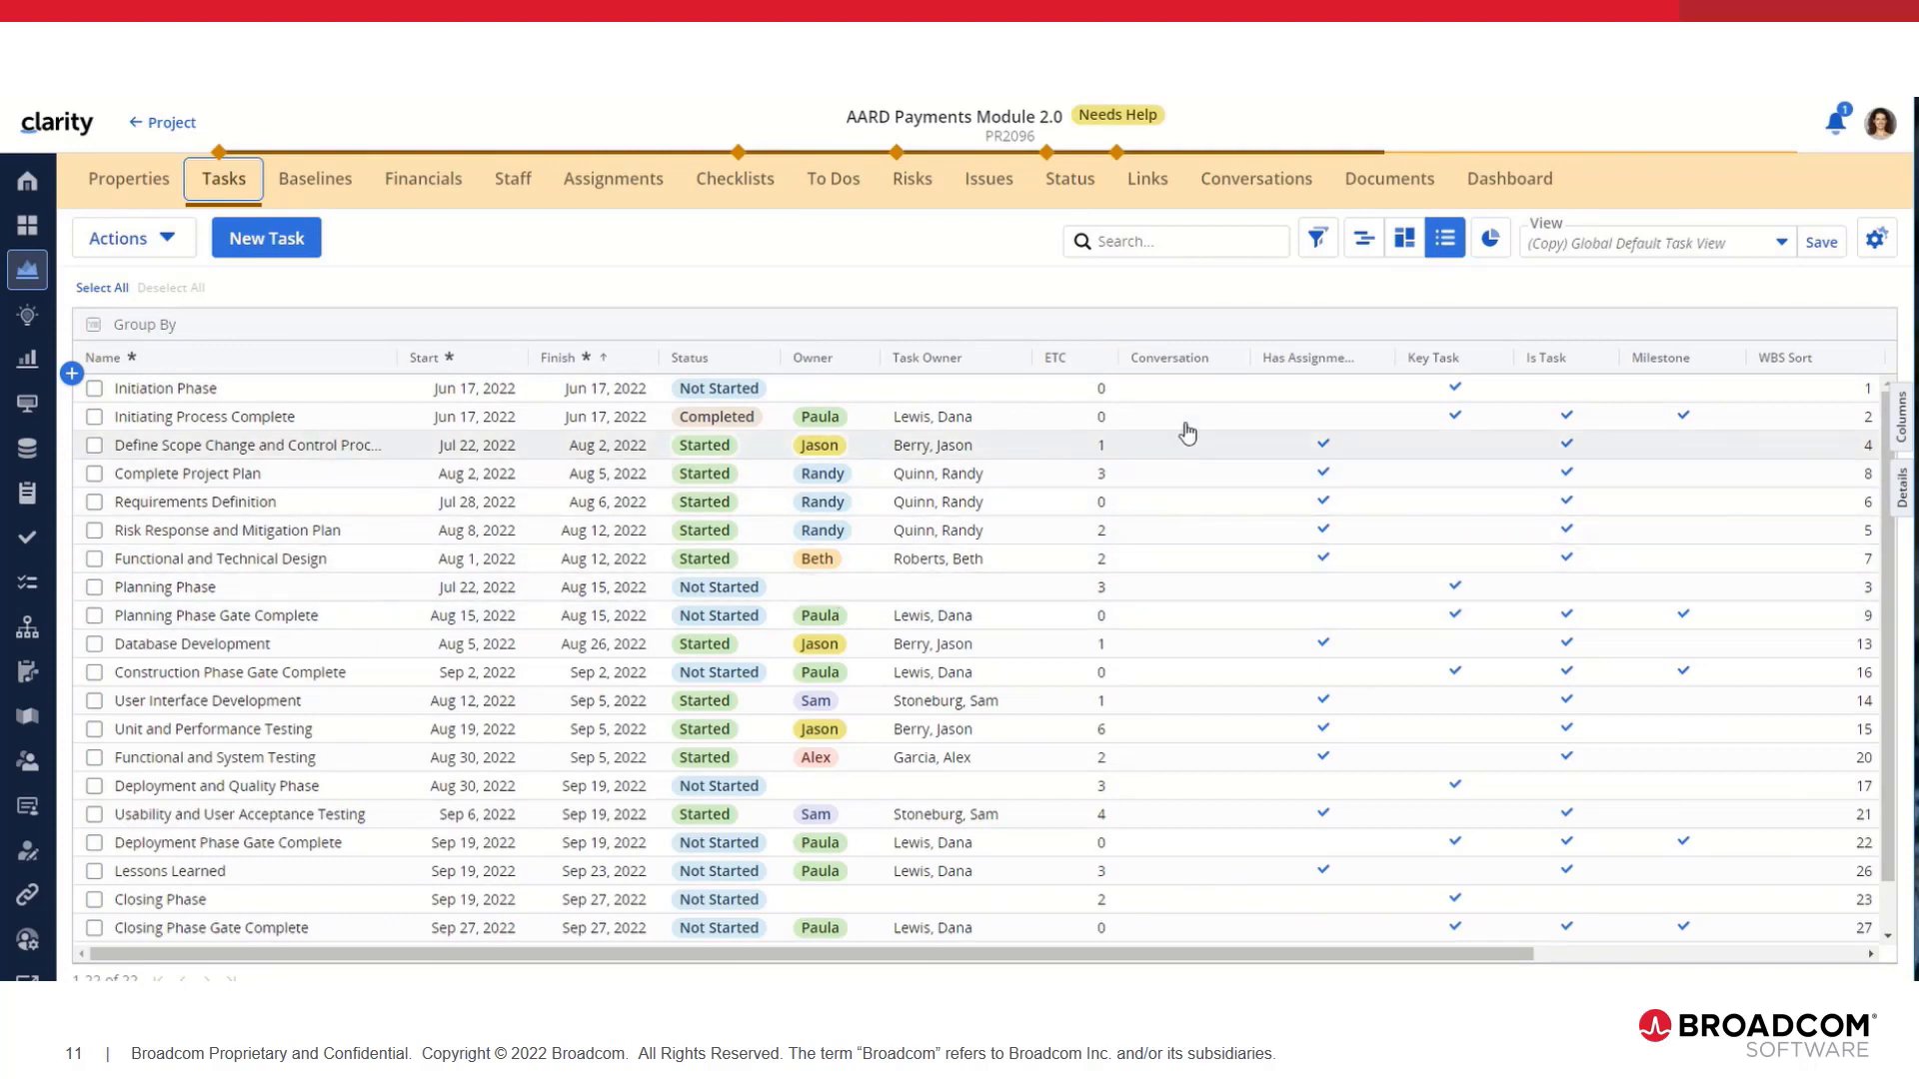
click(343, 193)
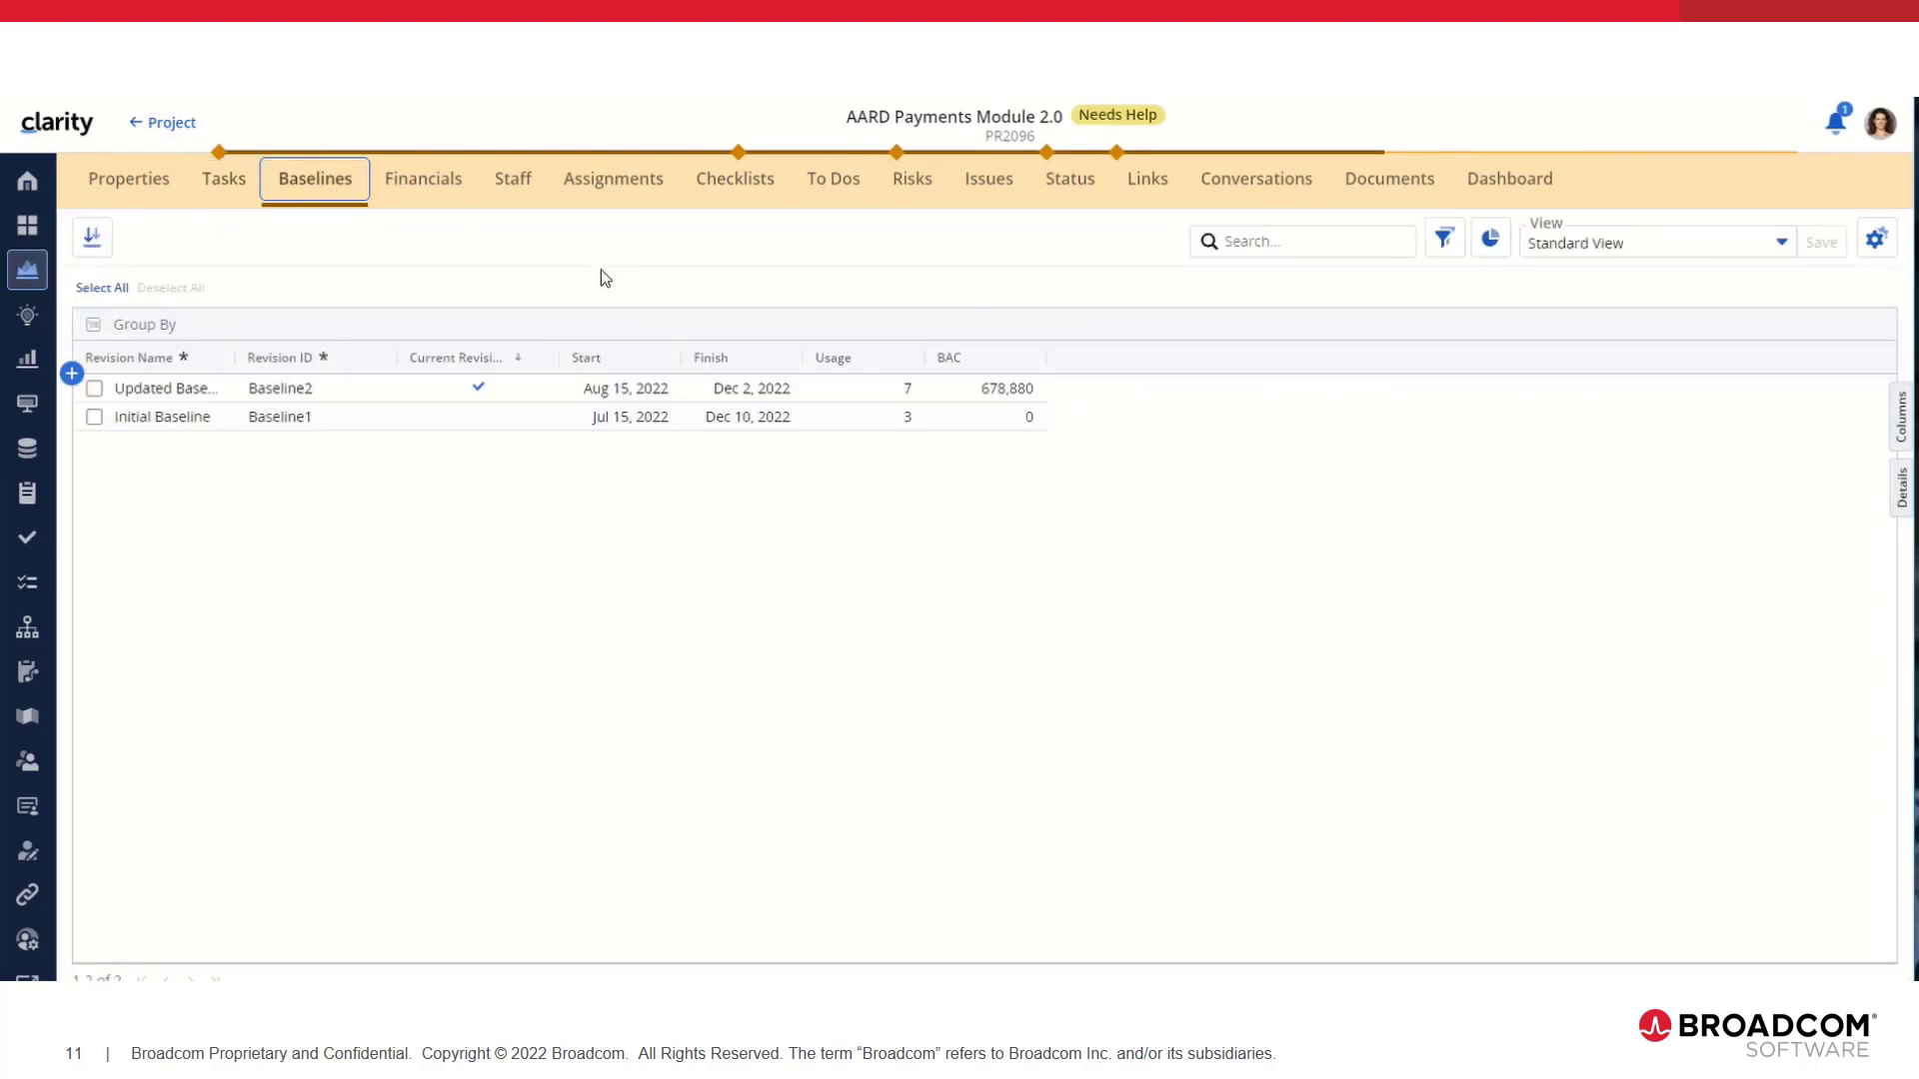
click(436, 191)
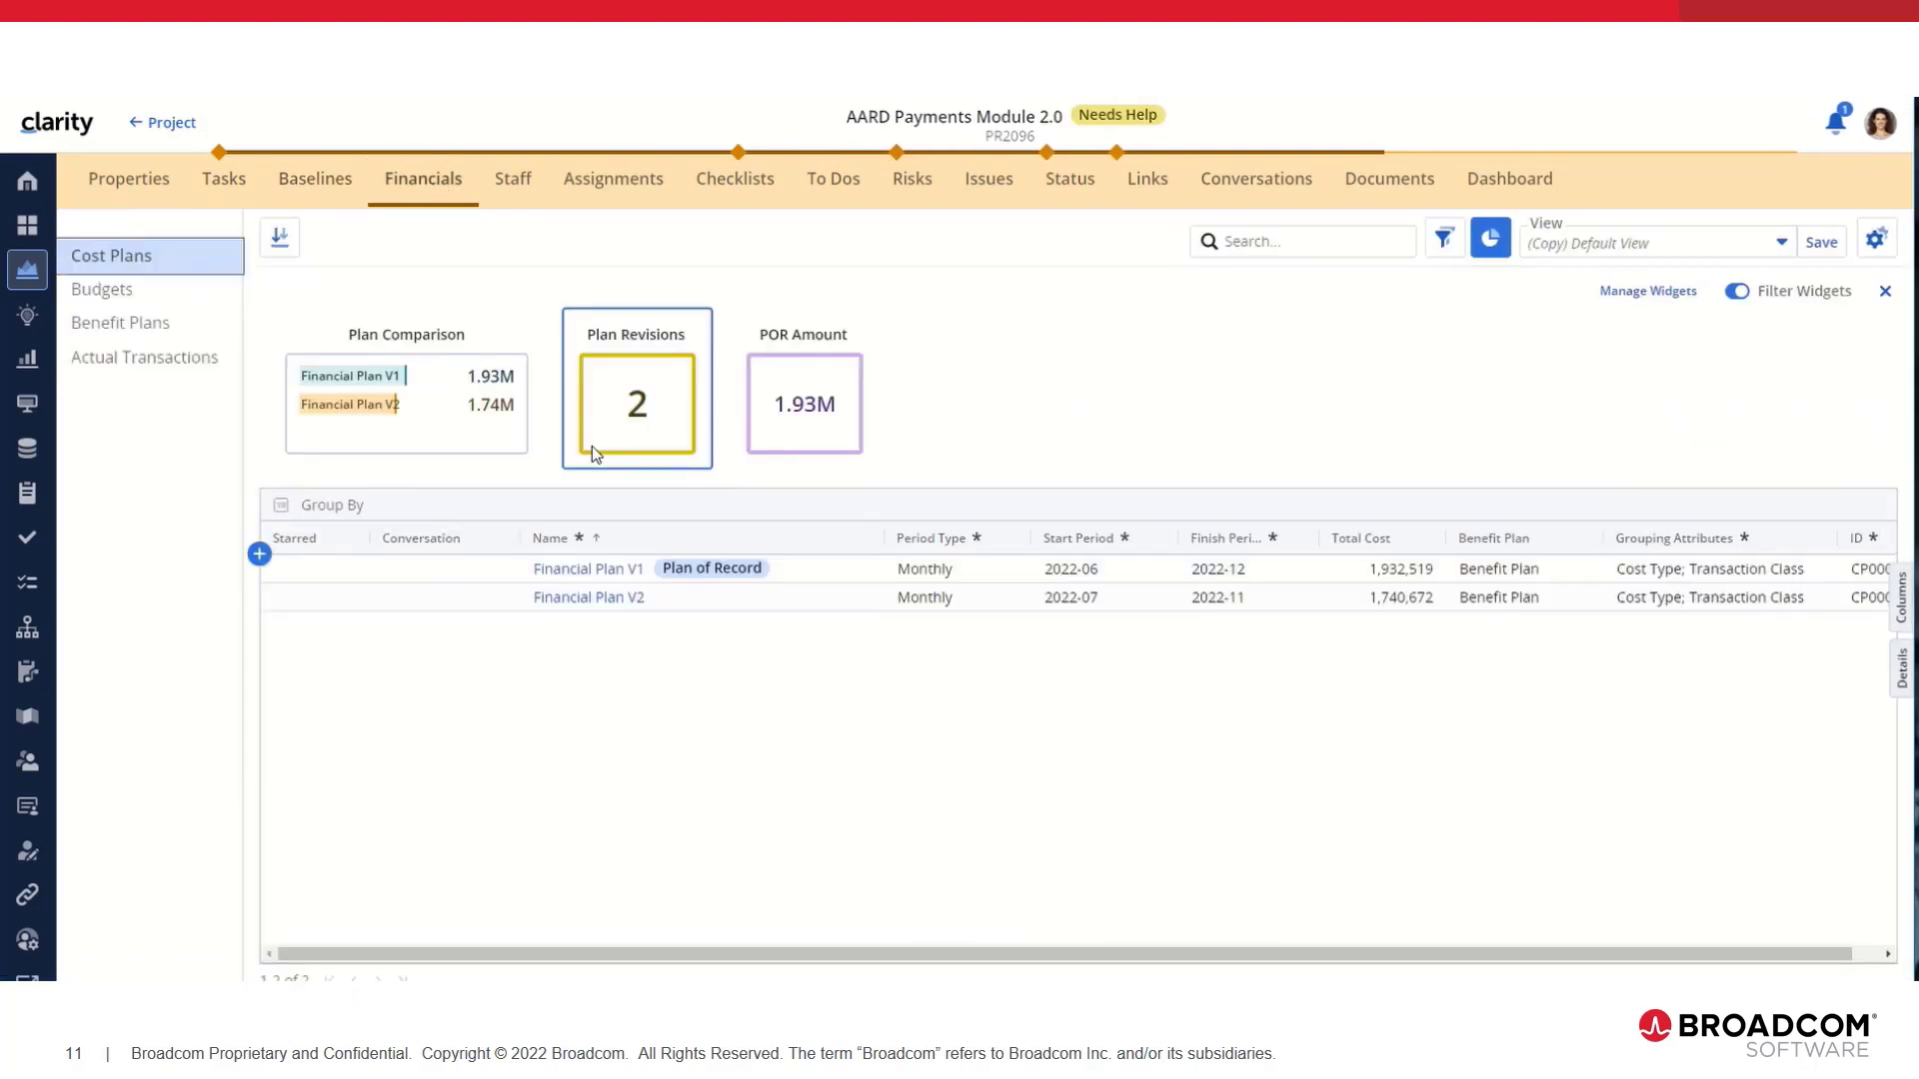
click(167, 362)
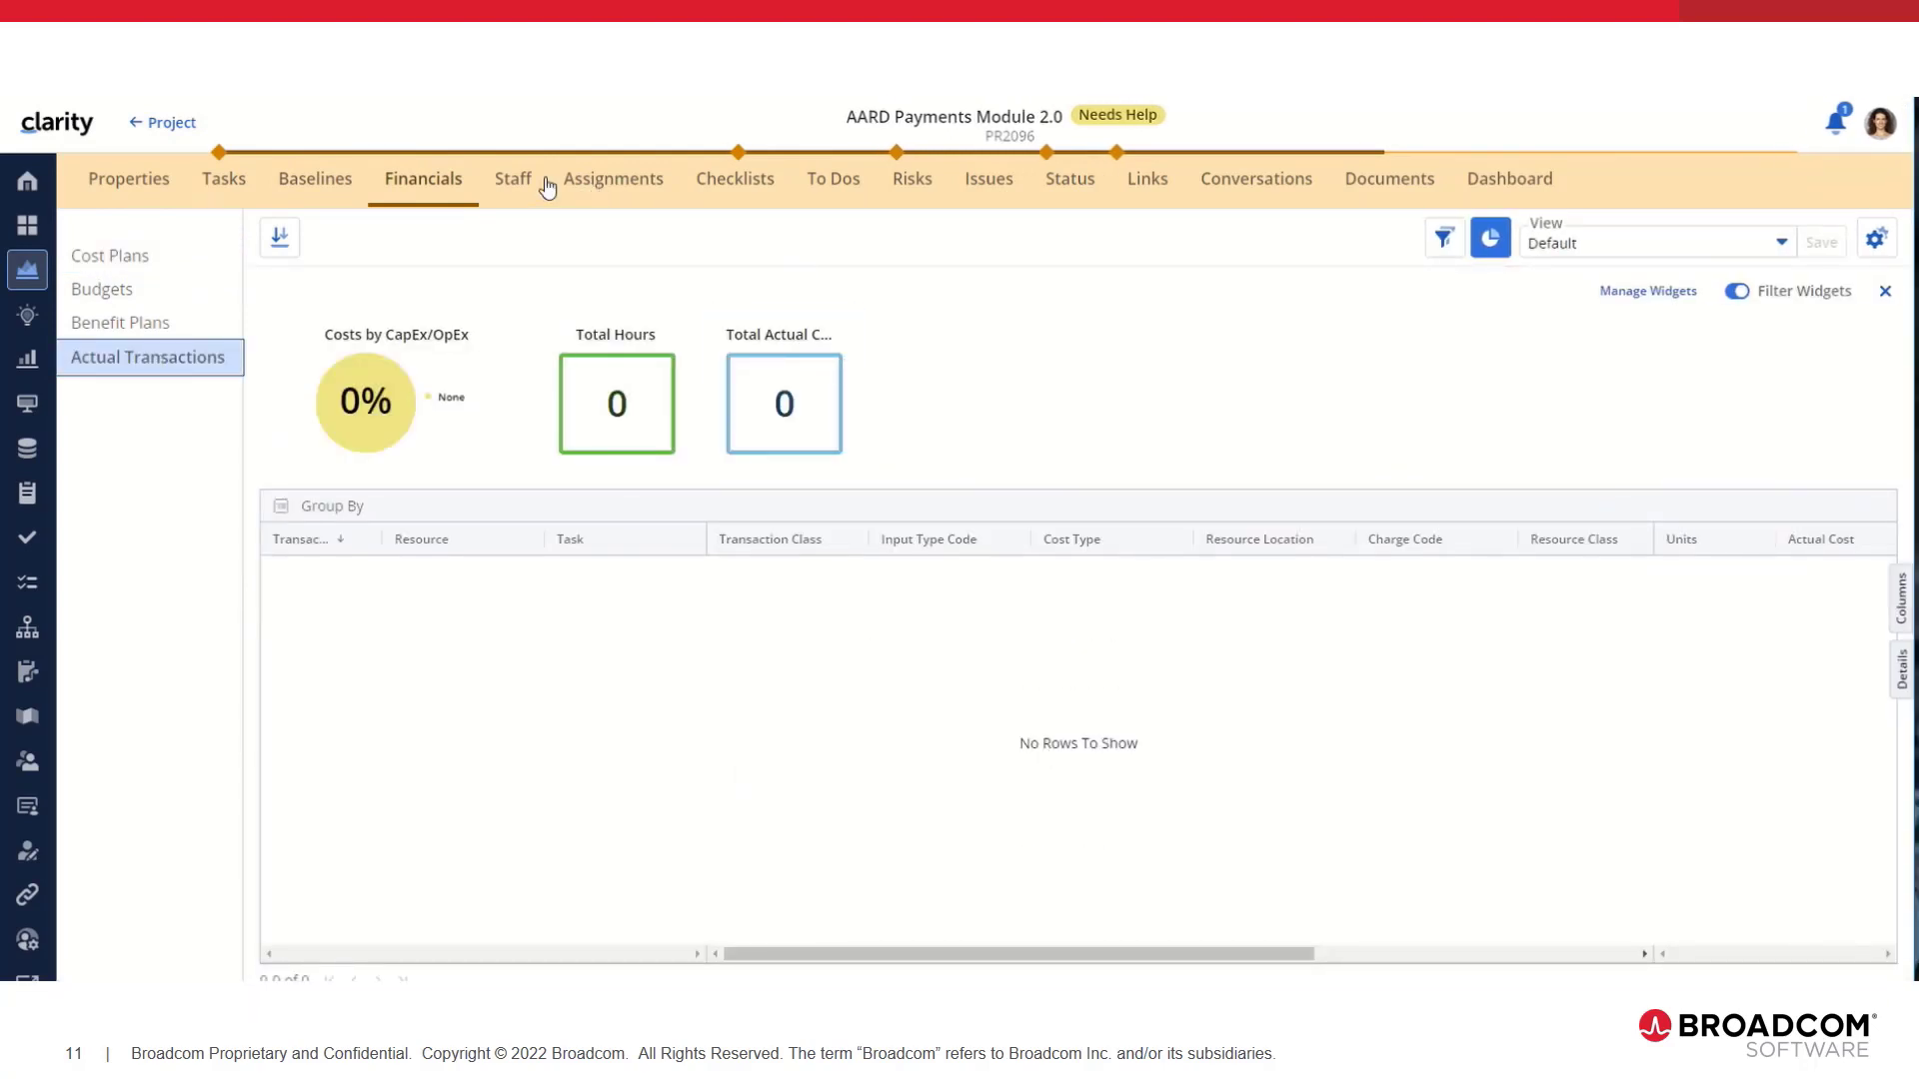
Review the copied project's staff, assignments, checklists and to dos
click(515, 184)
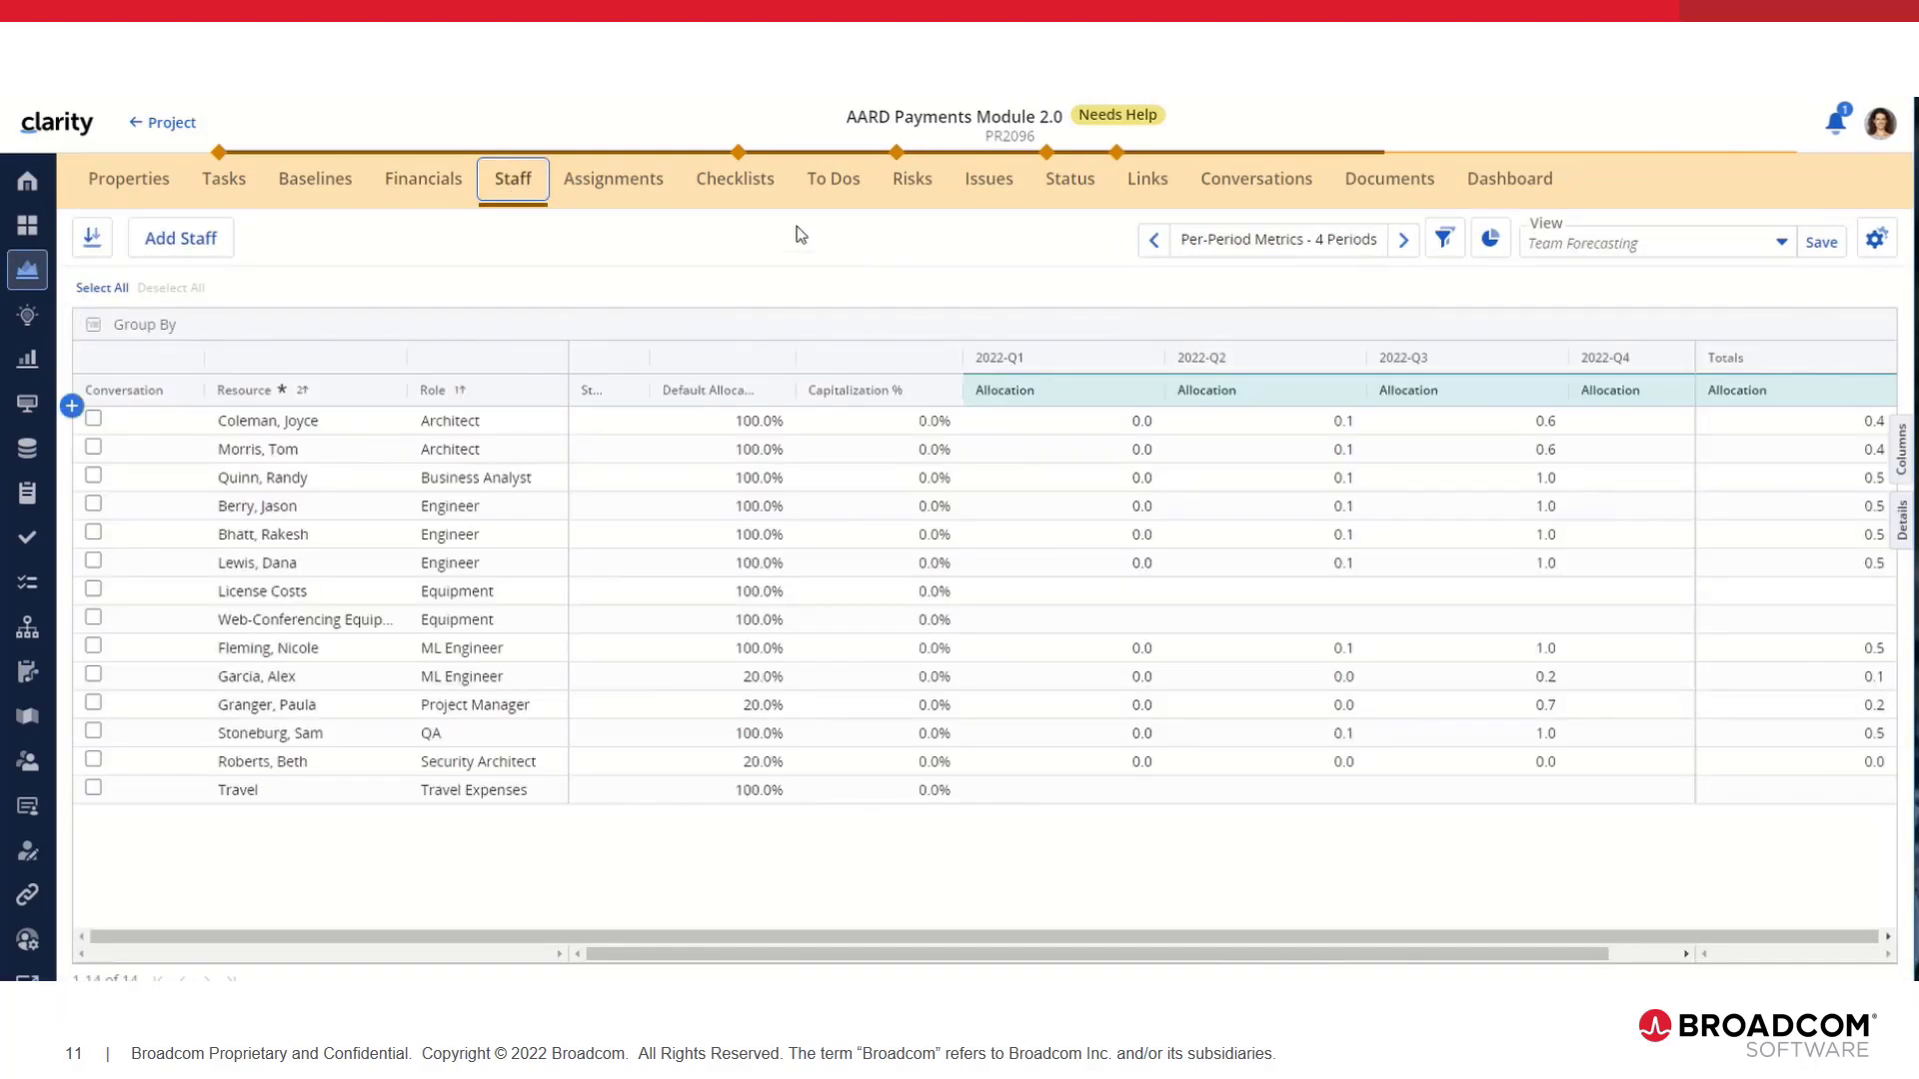
click(586, 175)
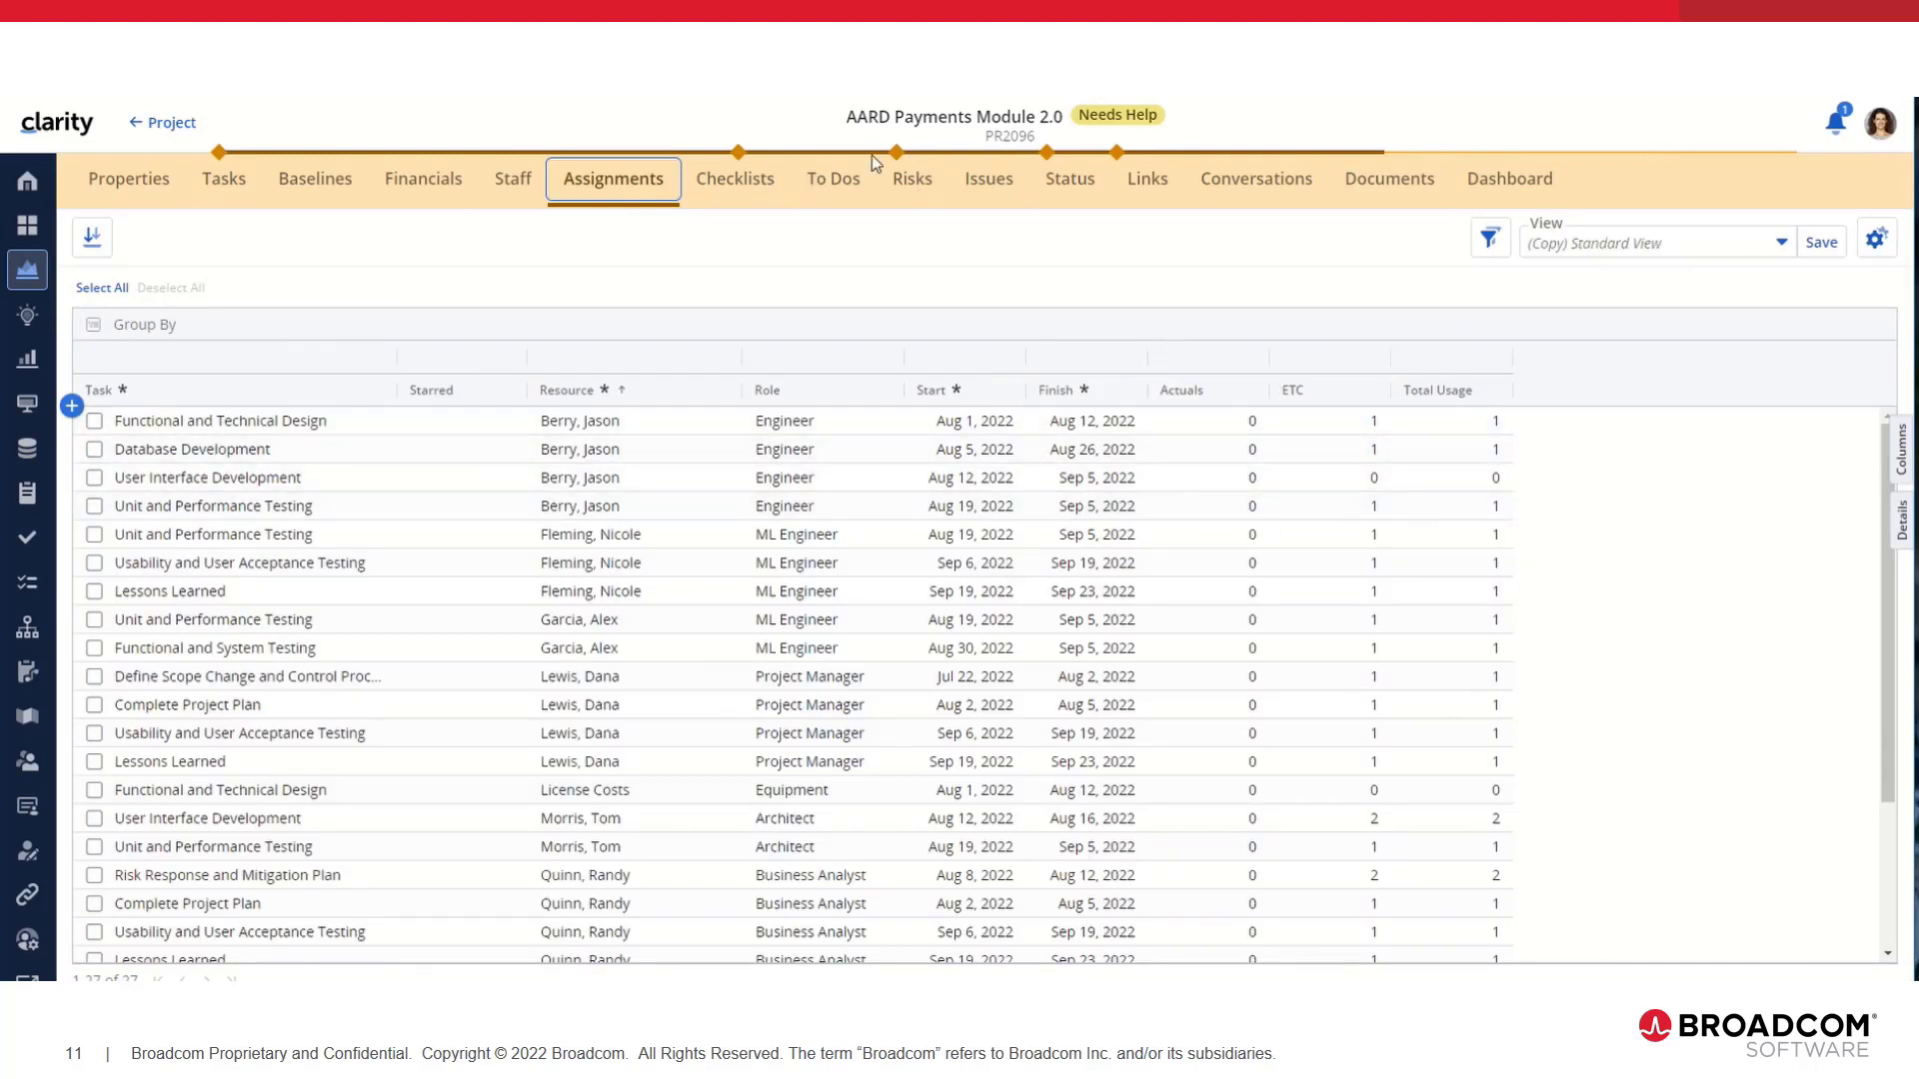
click(747, 192)
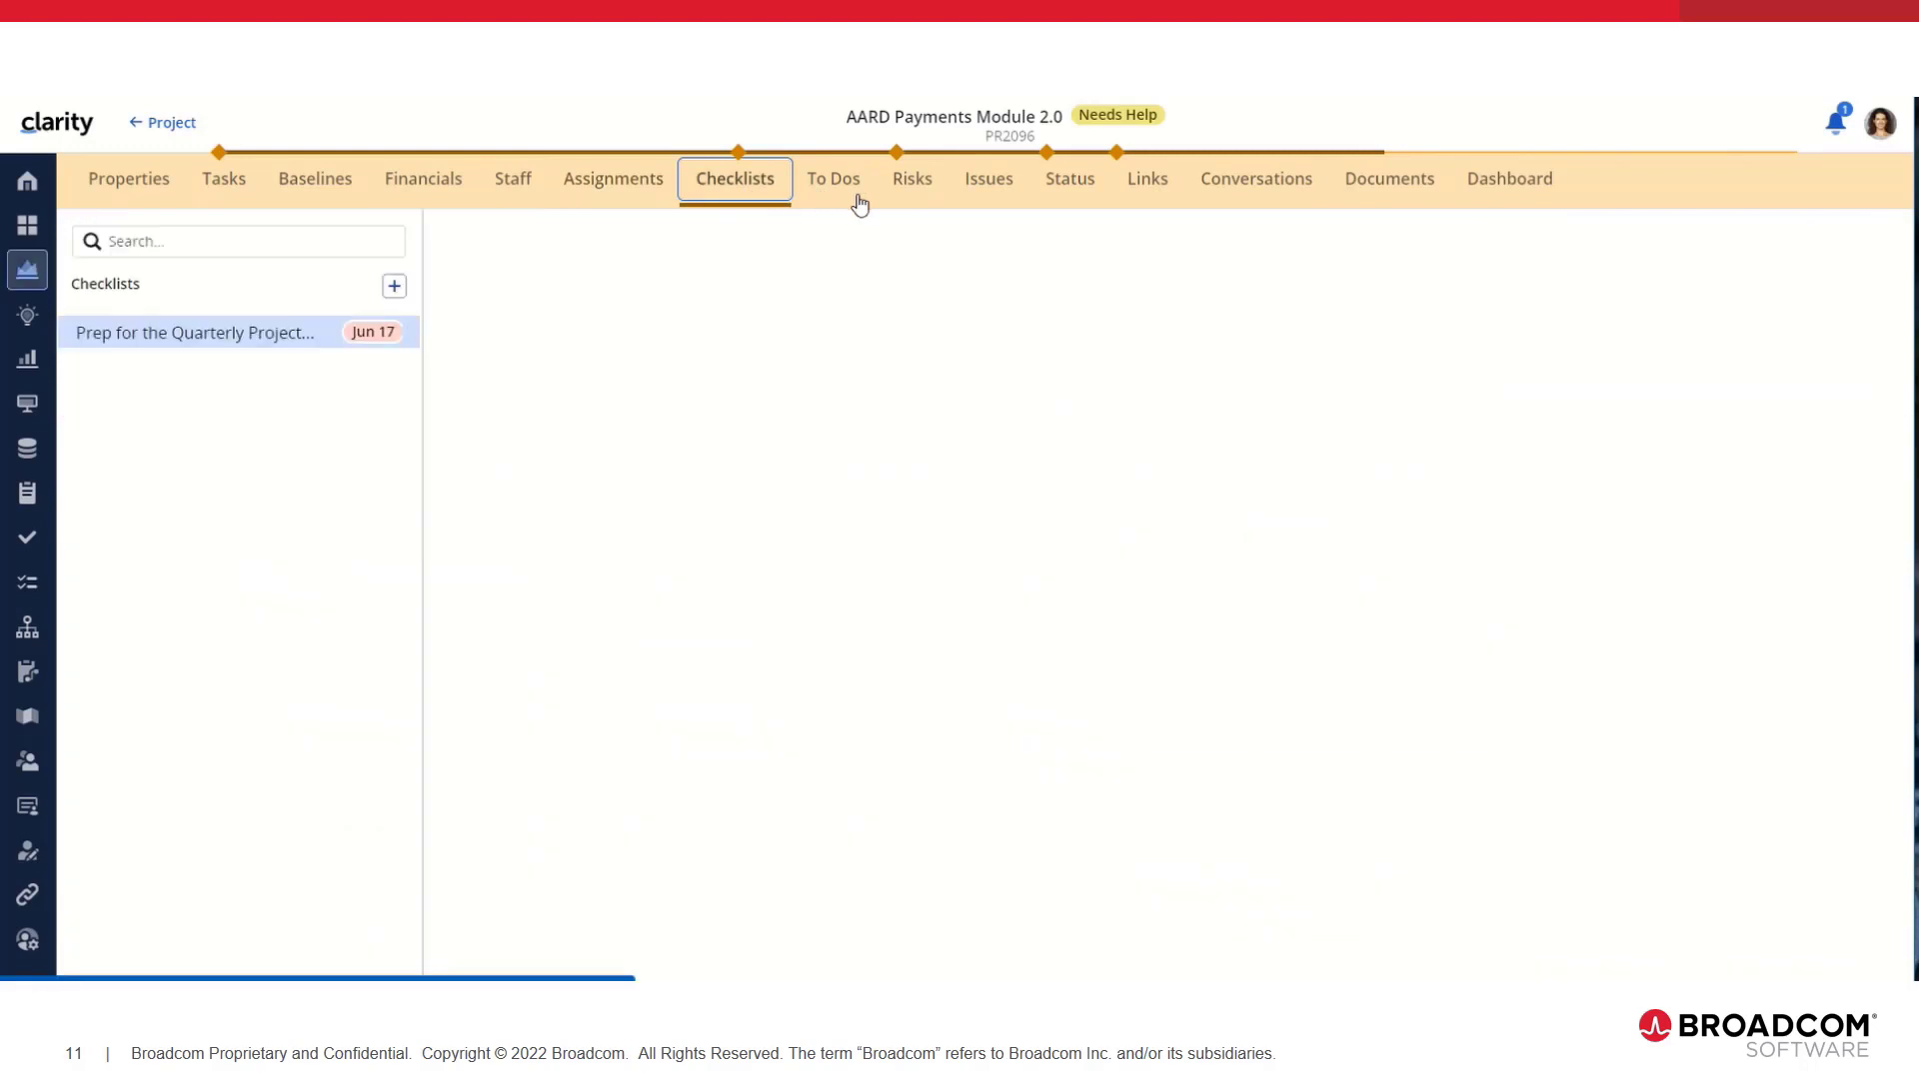
click(861, 190)
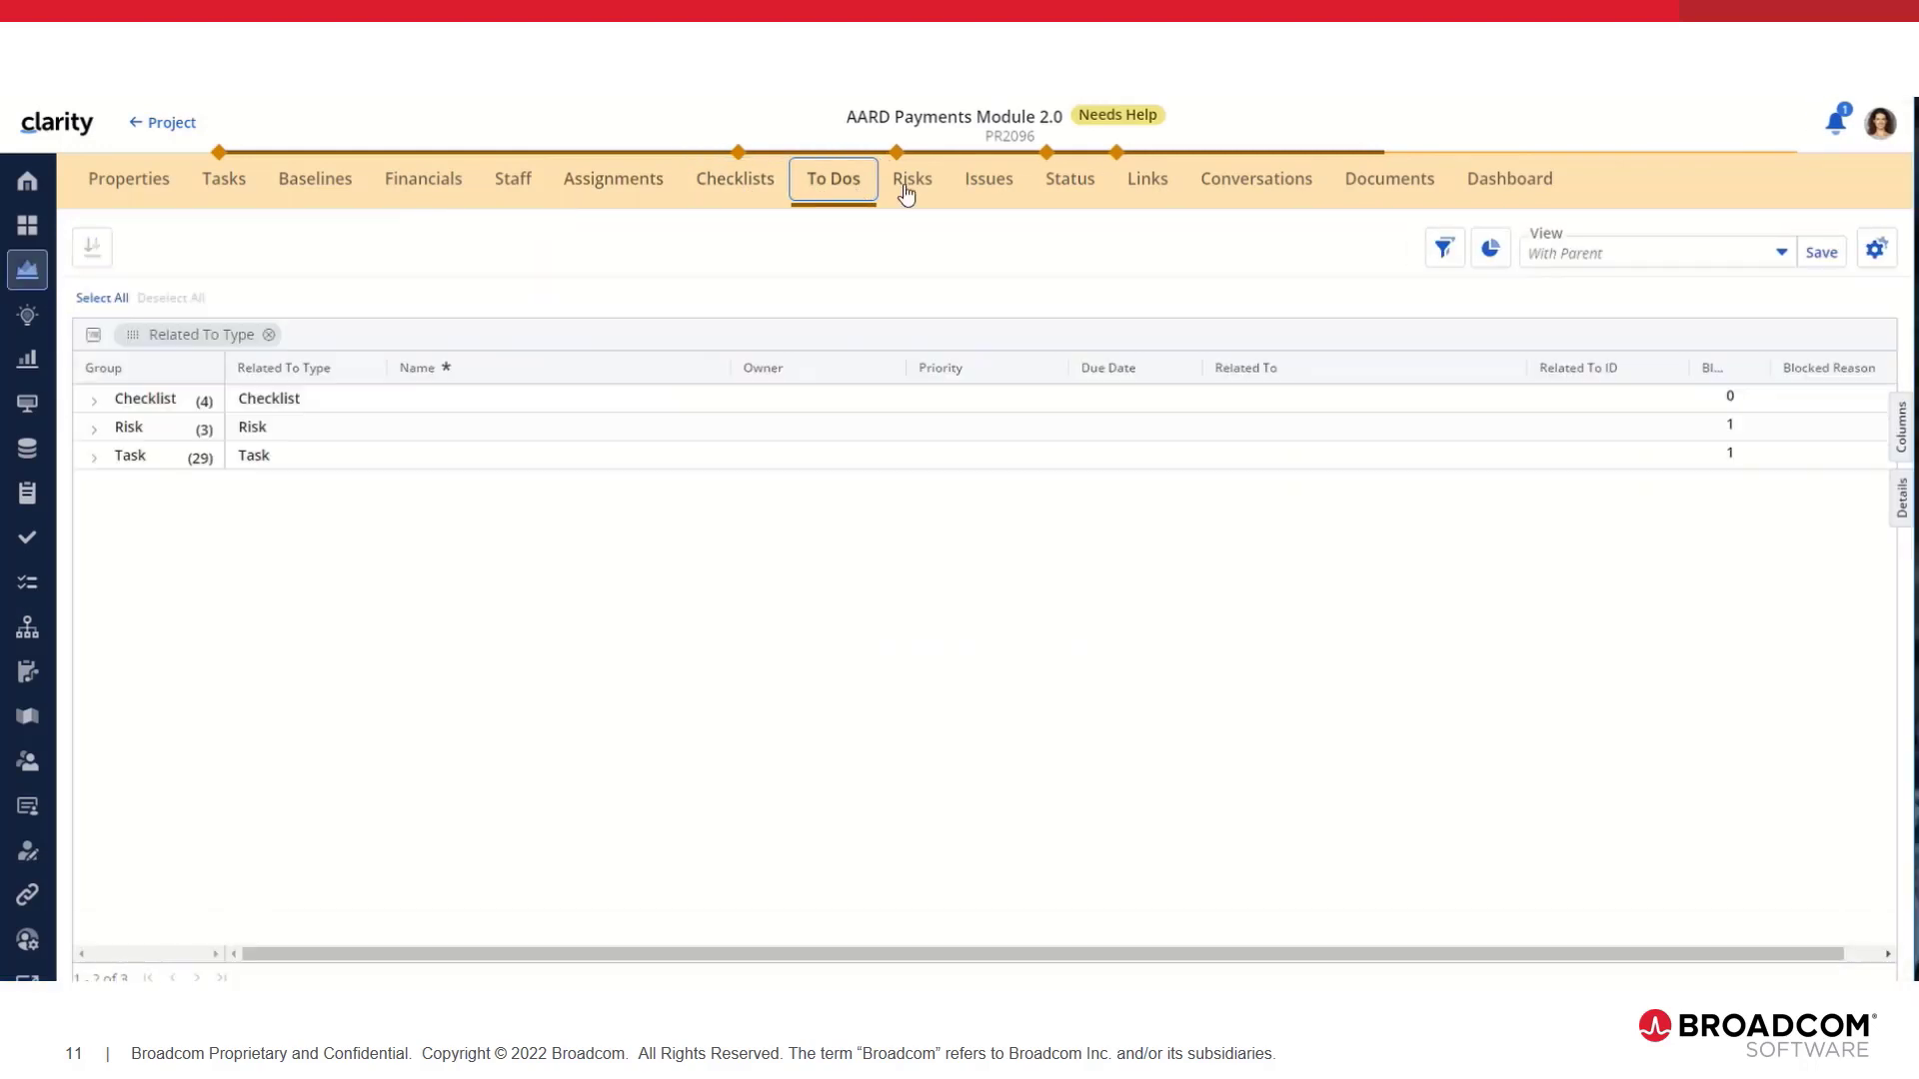
Review the copied project's risks and issues and the list of its status reports
click(909, 192)
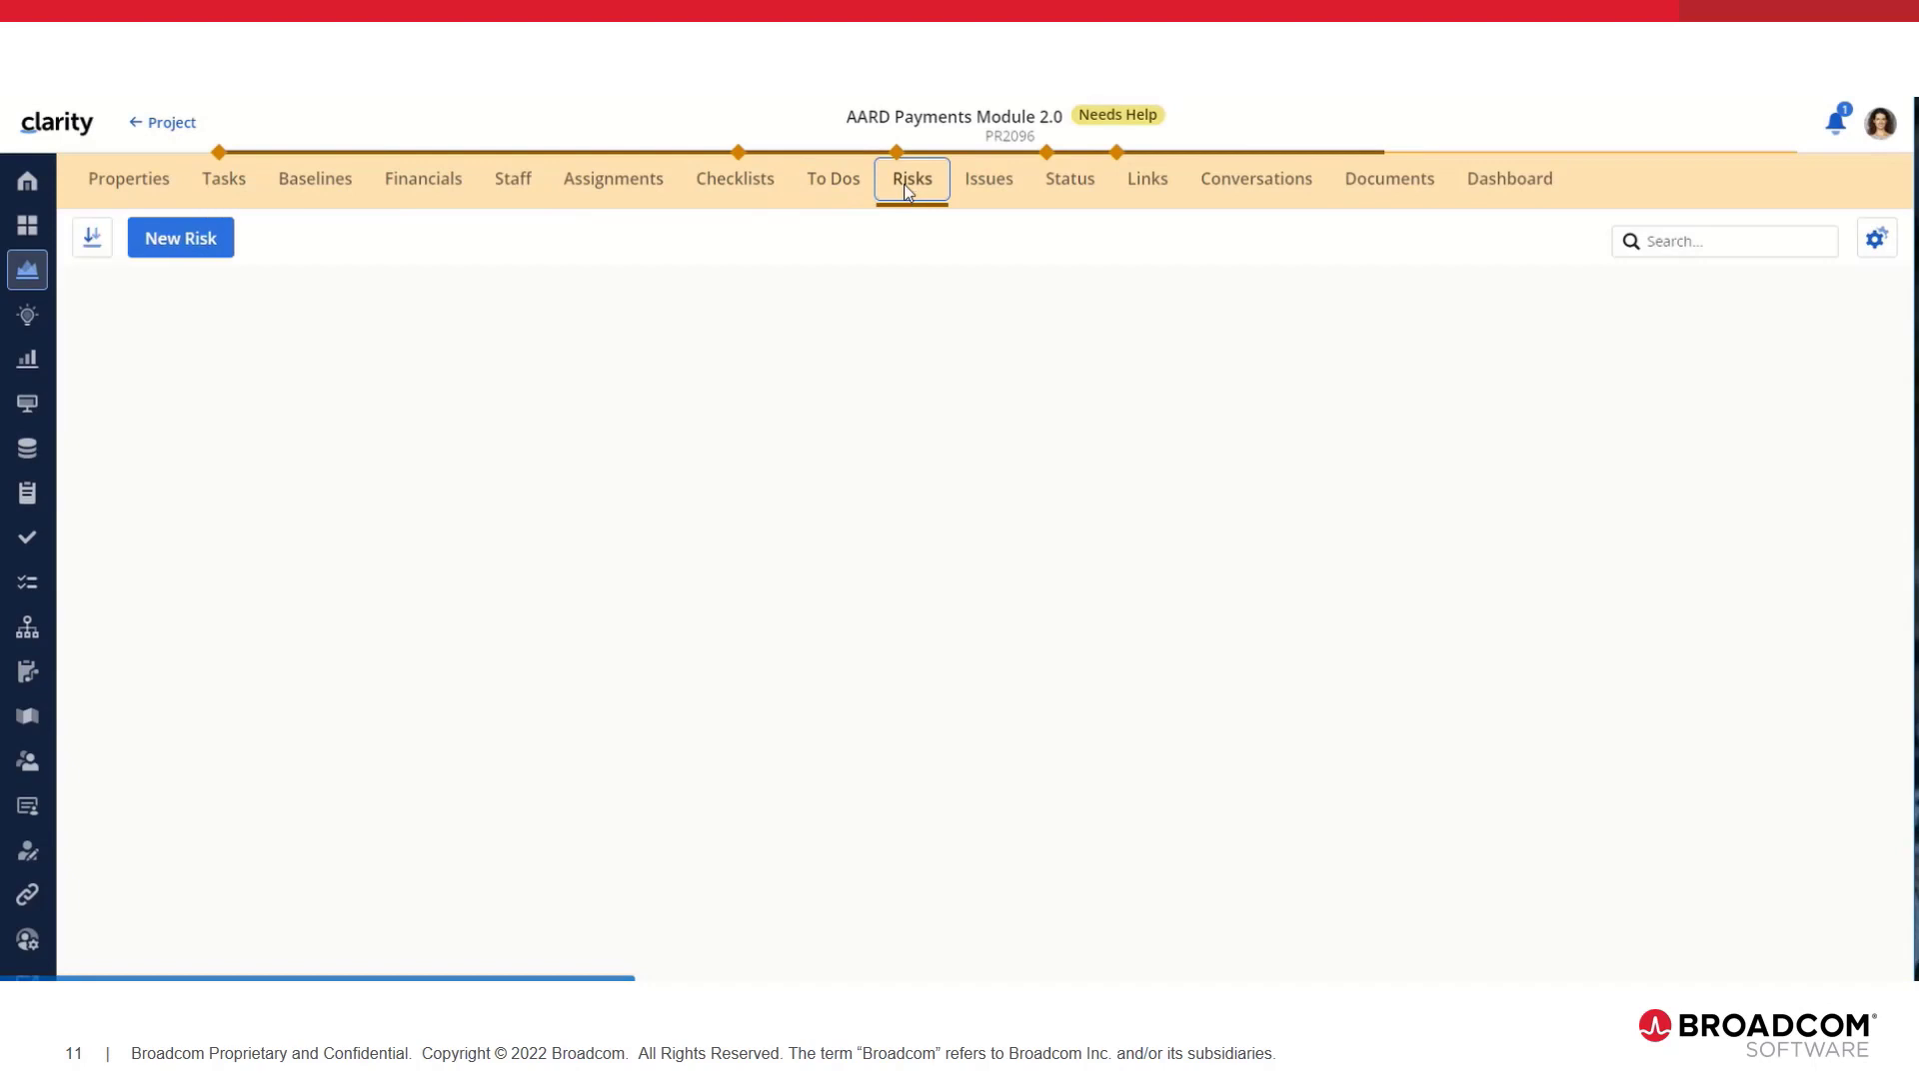
click(975, 199)
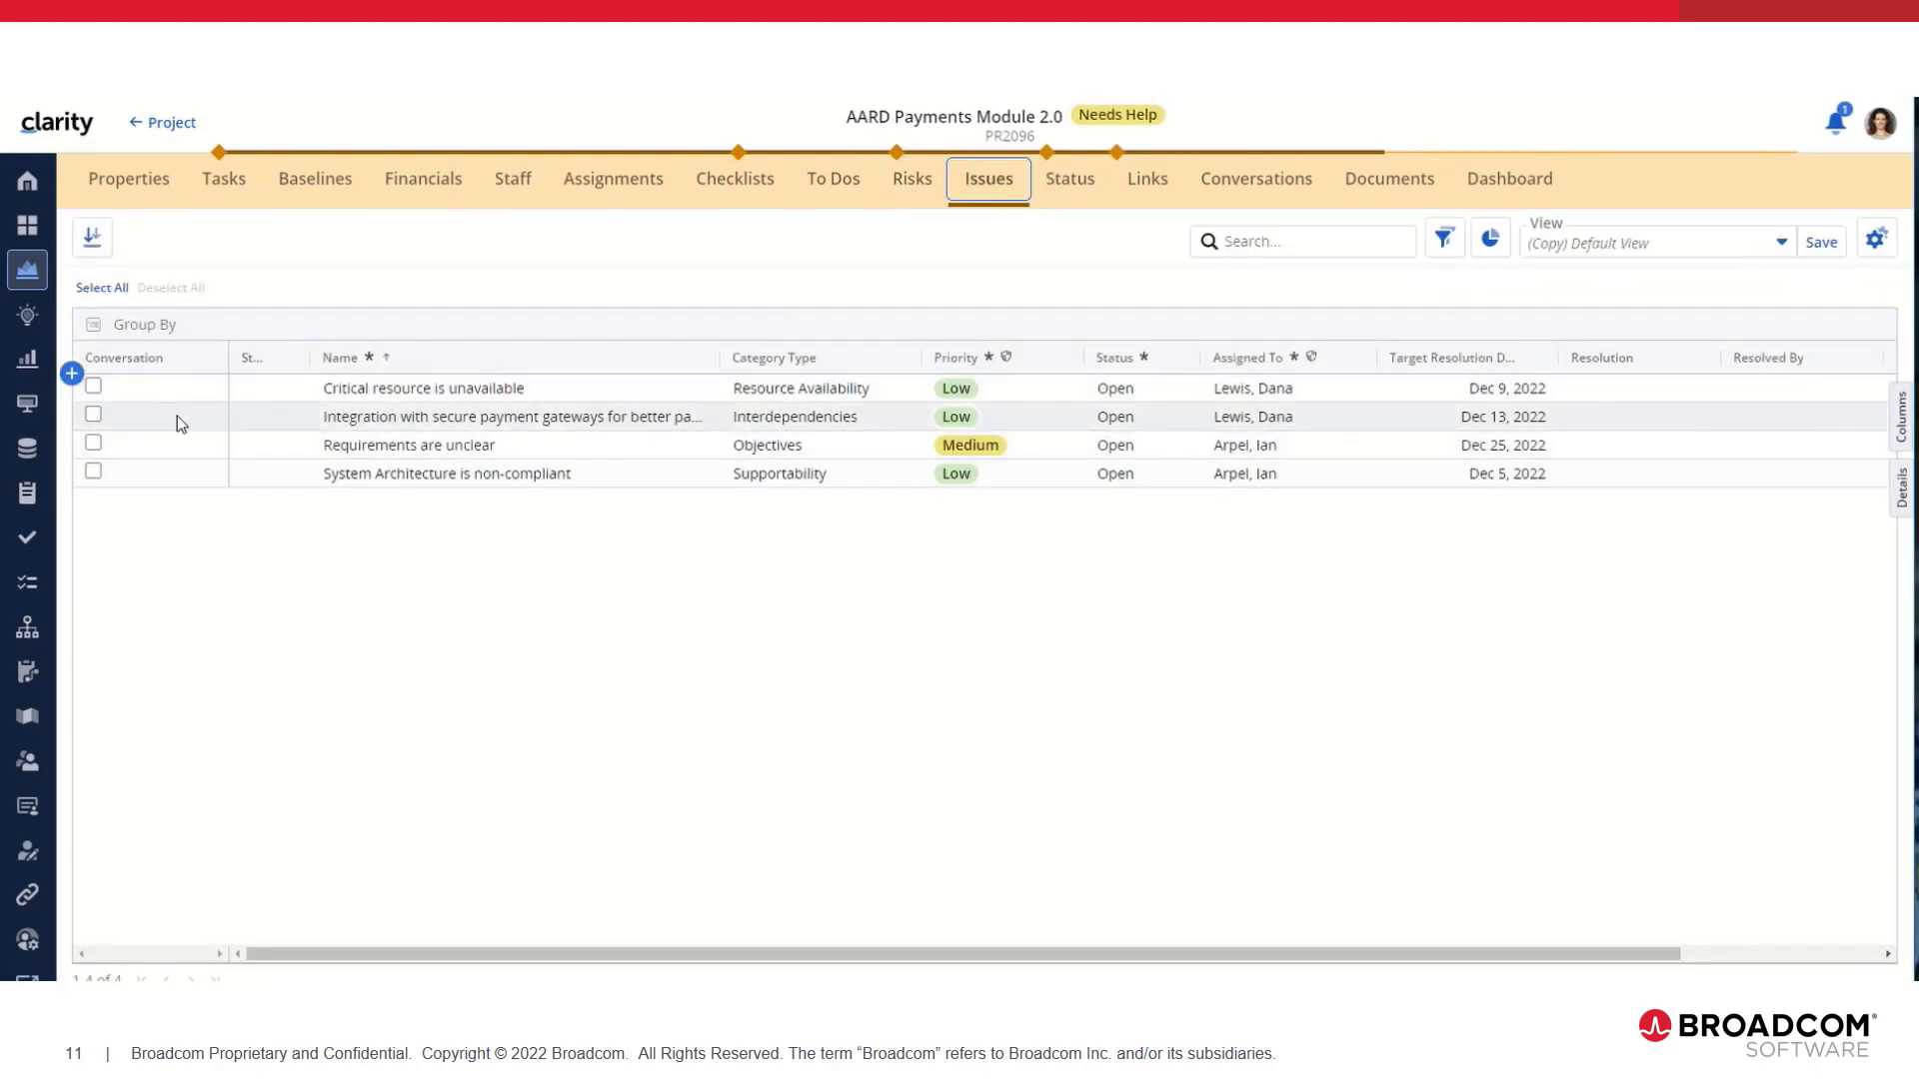
click(1081, 187)
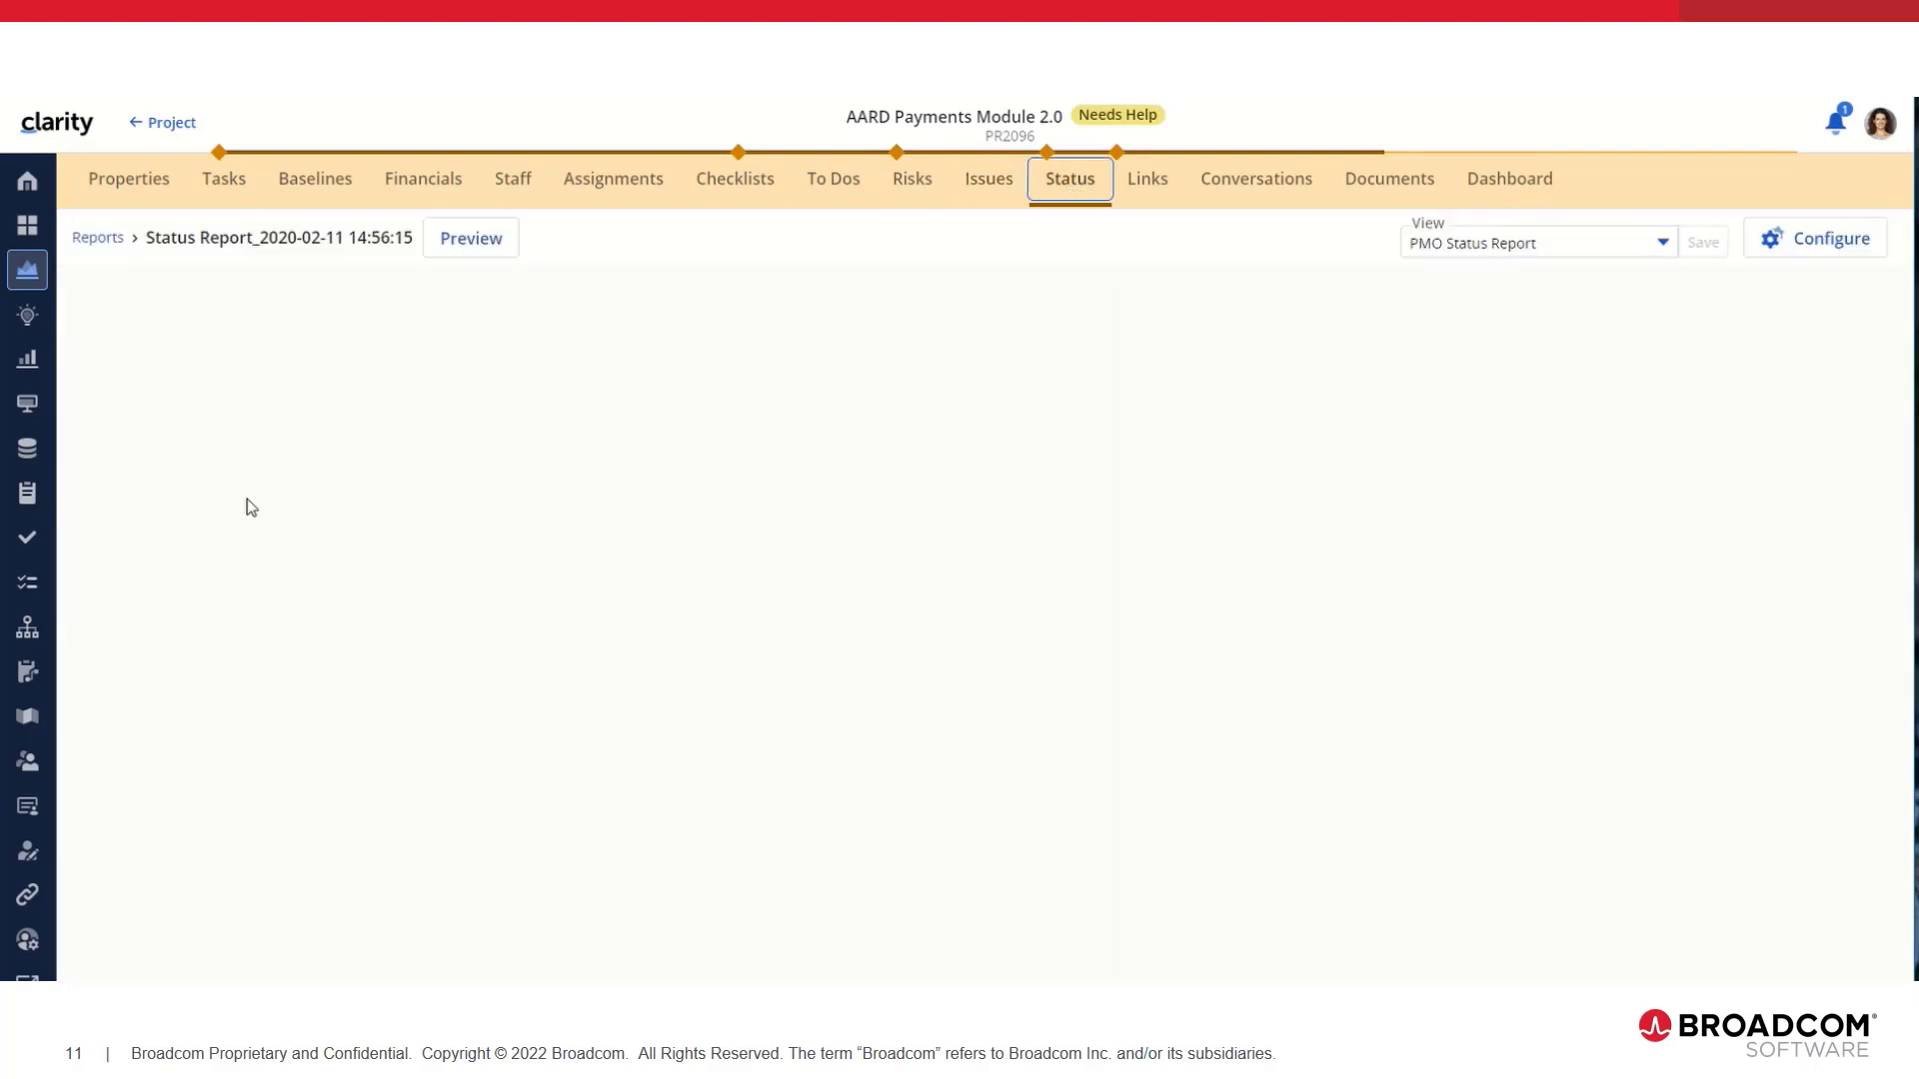
click(100, 239)
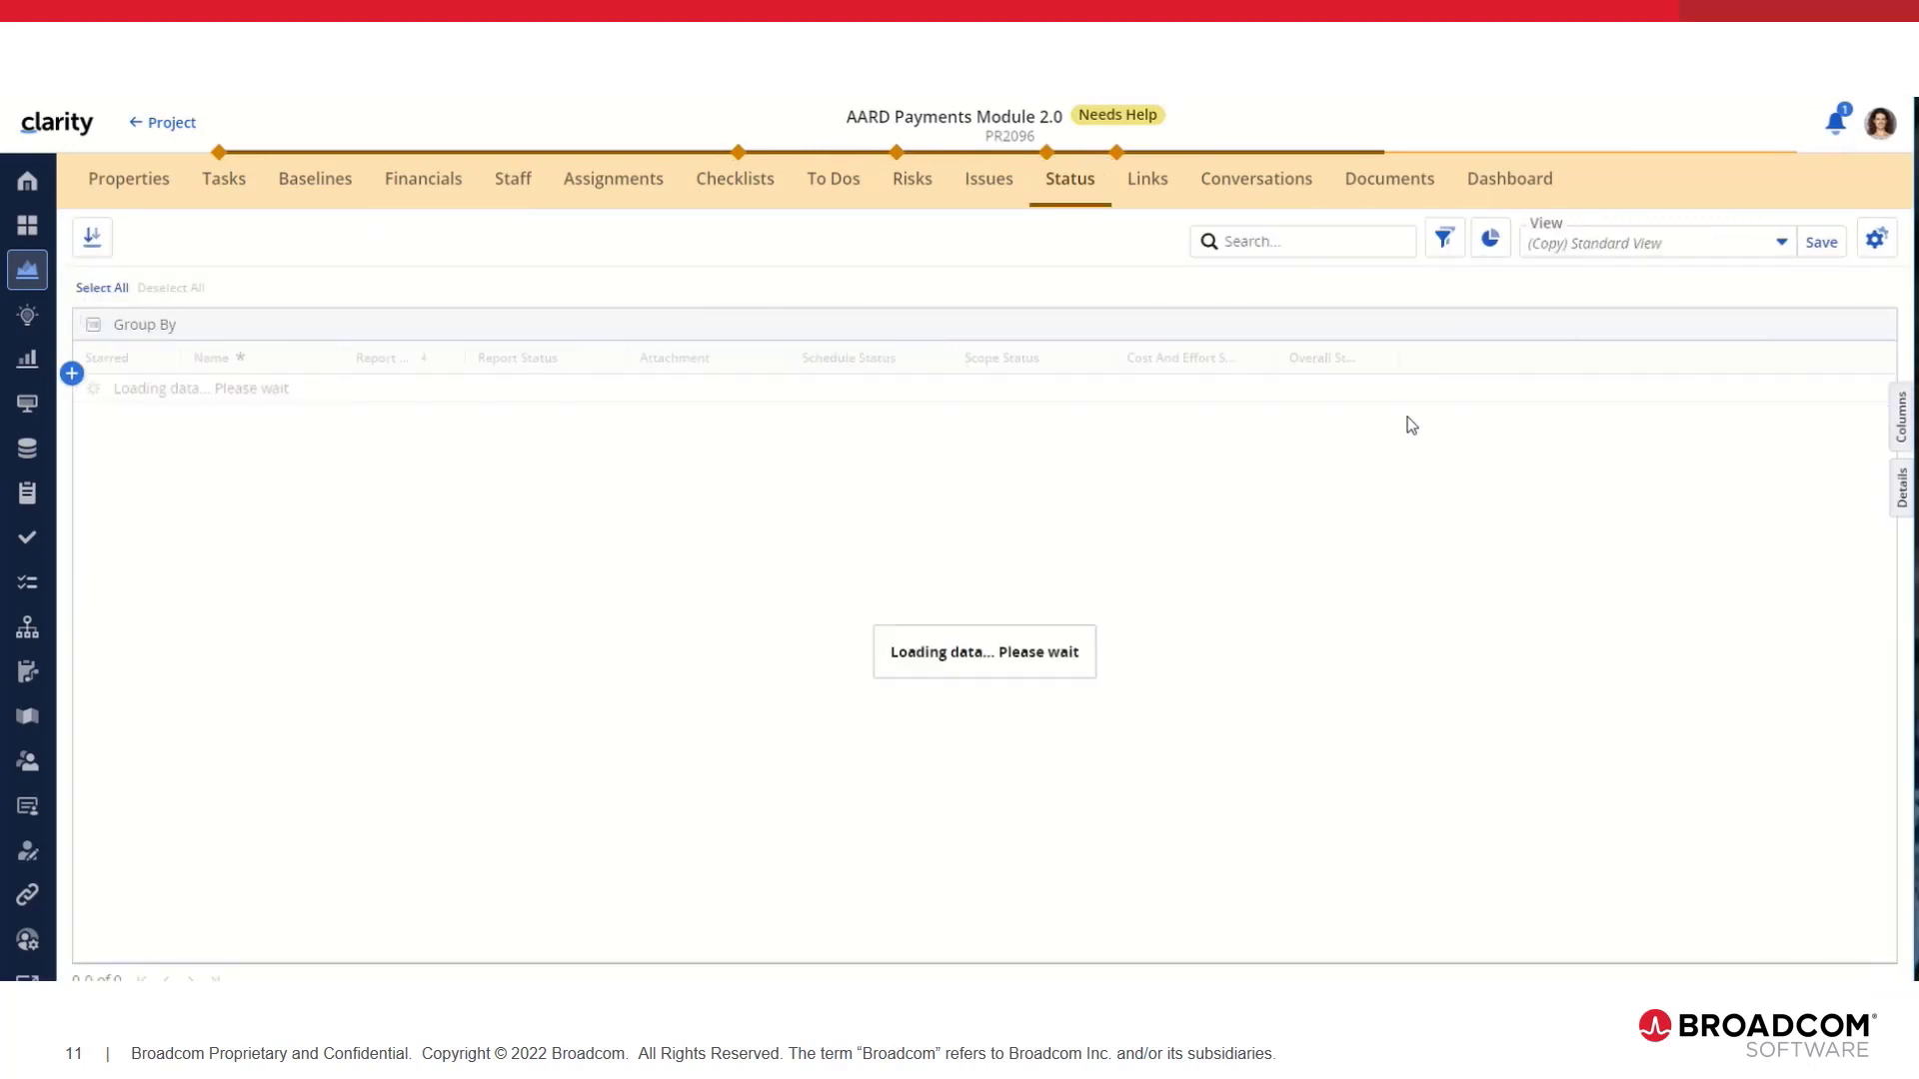
Review the copied project's links, conversations and documents
click(1157, 181)
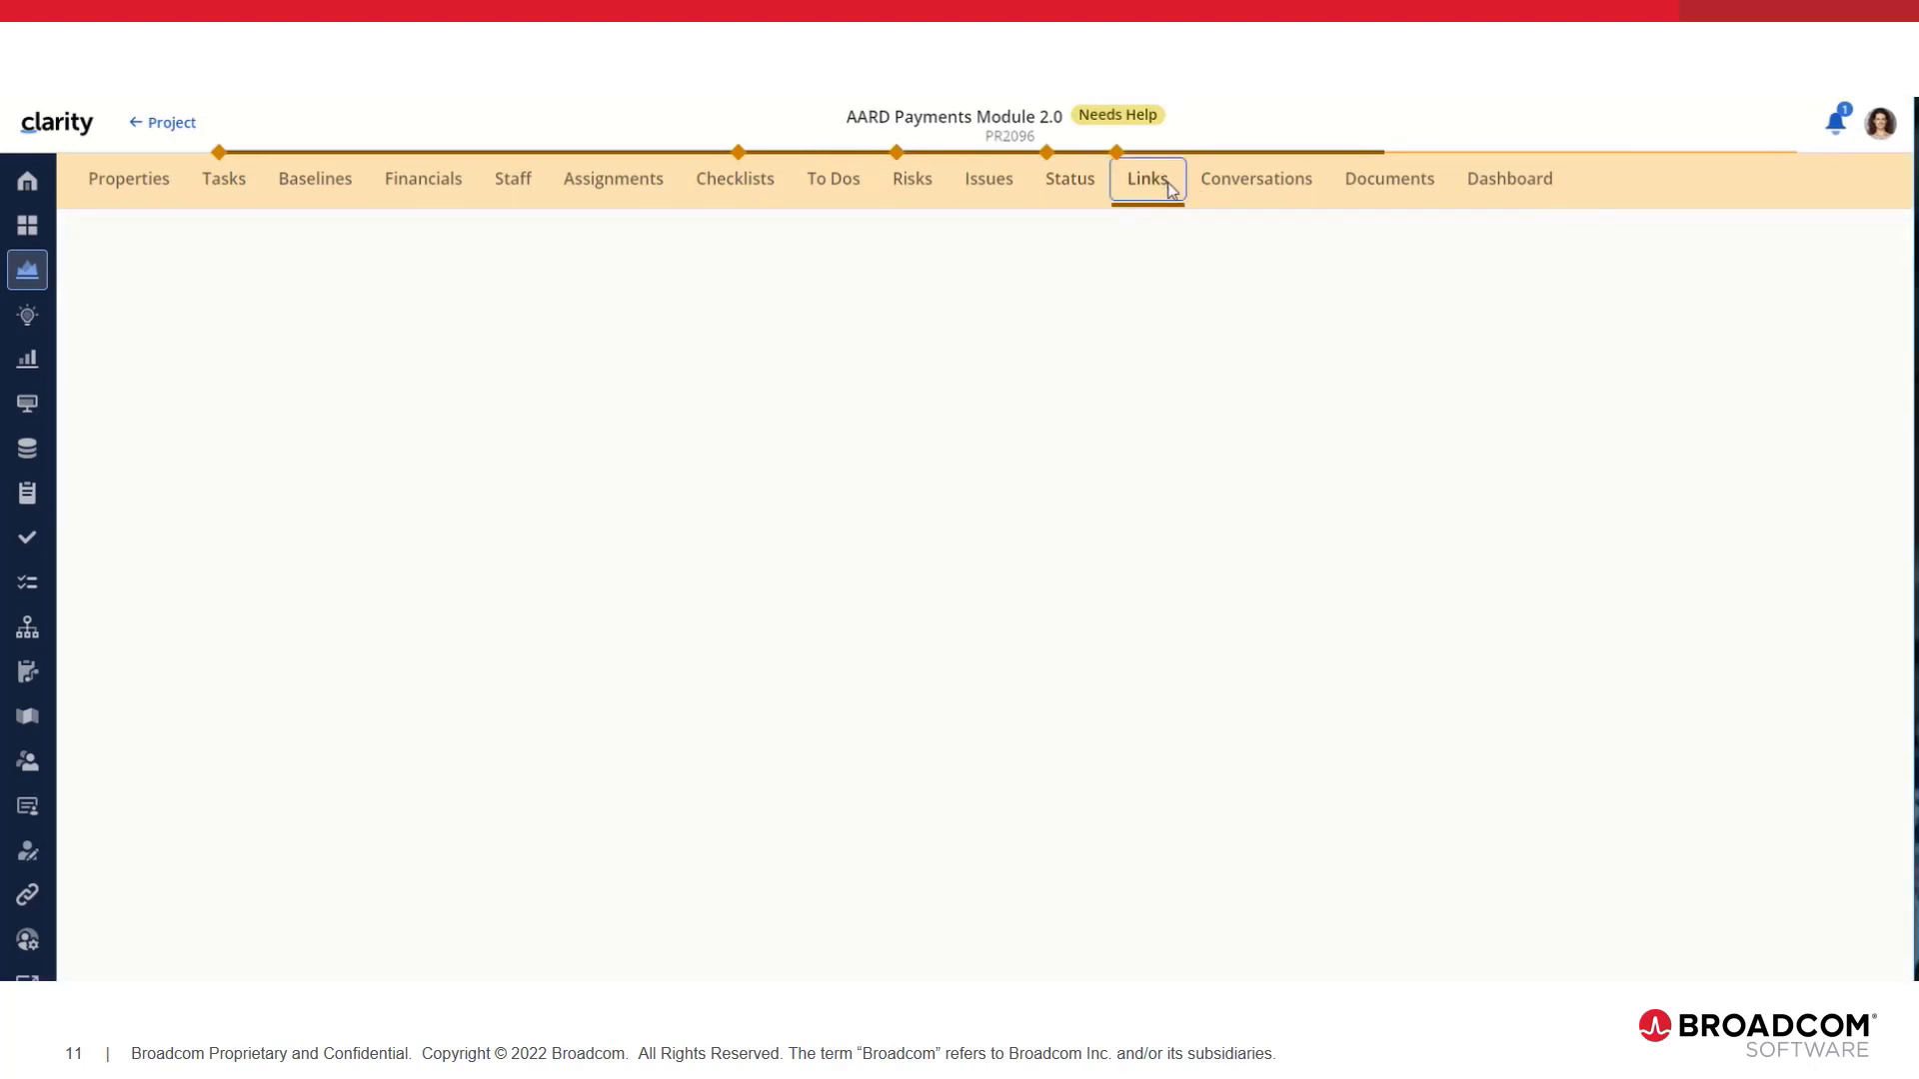
click(1267, 194)
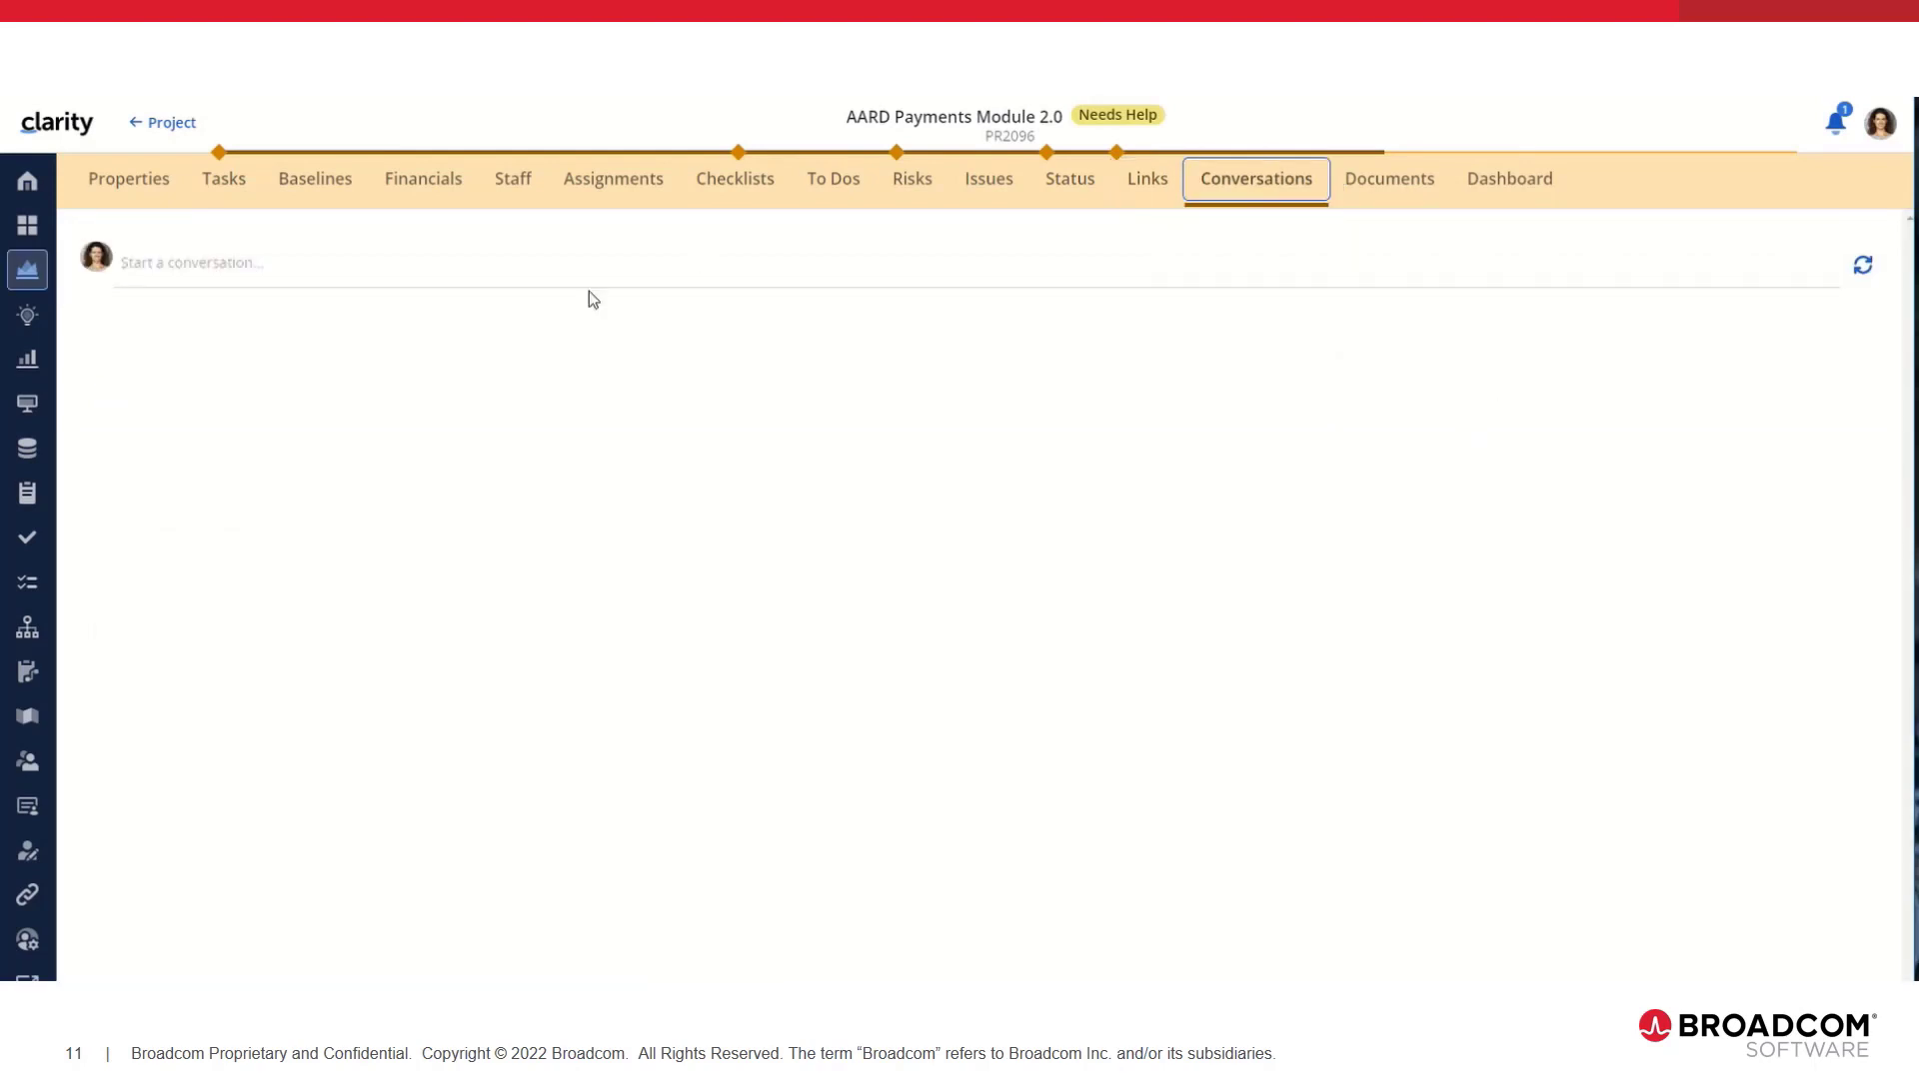
click(1397, 186)
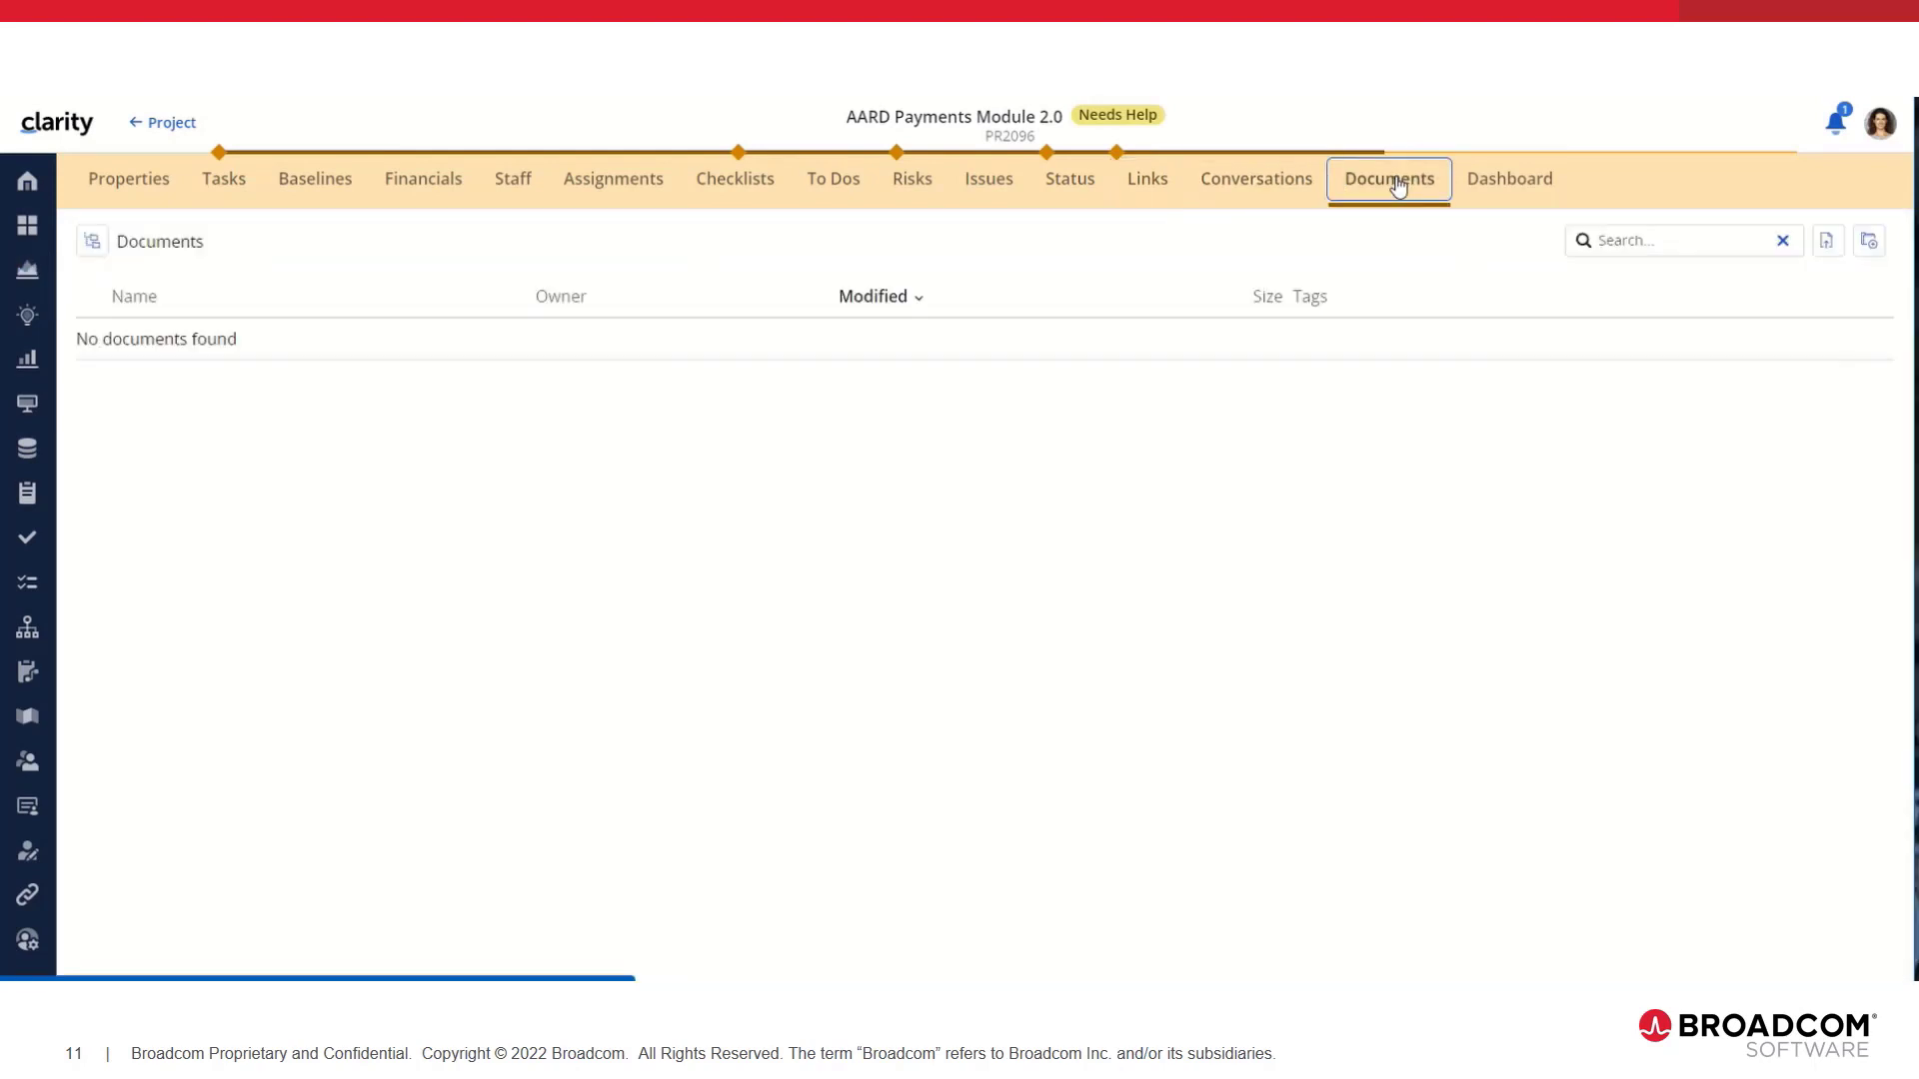